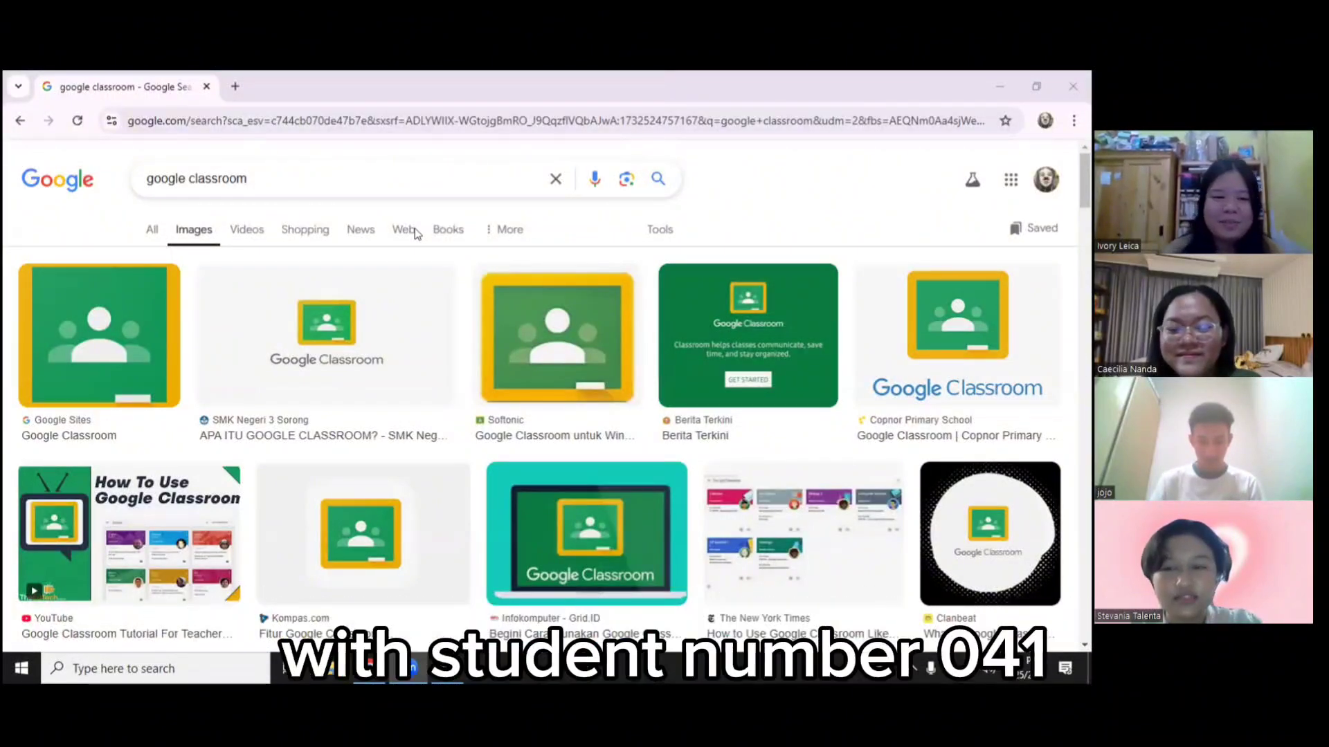
Switch the 'google classroom' search results from Images to All
click(159, 209)
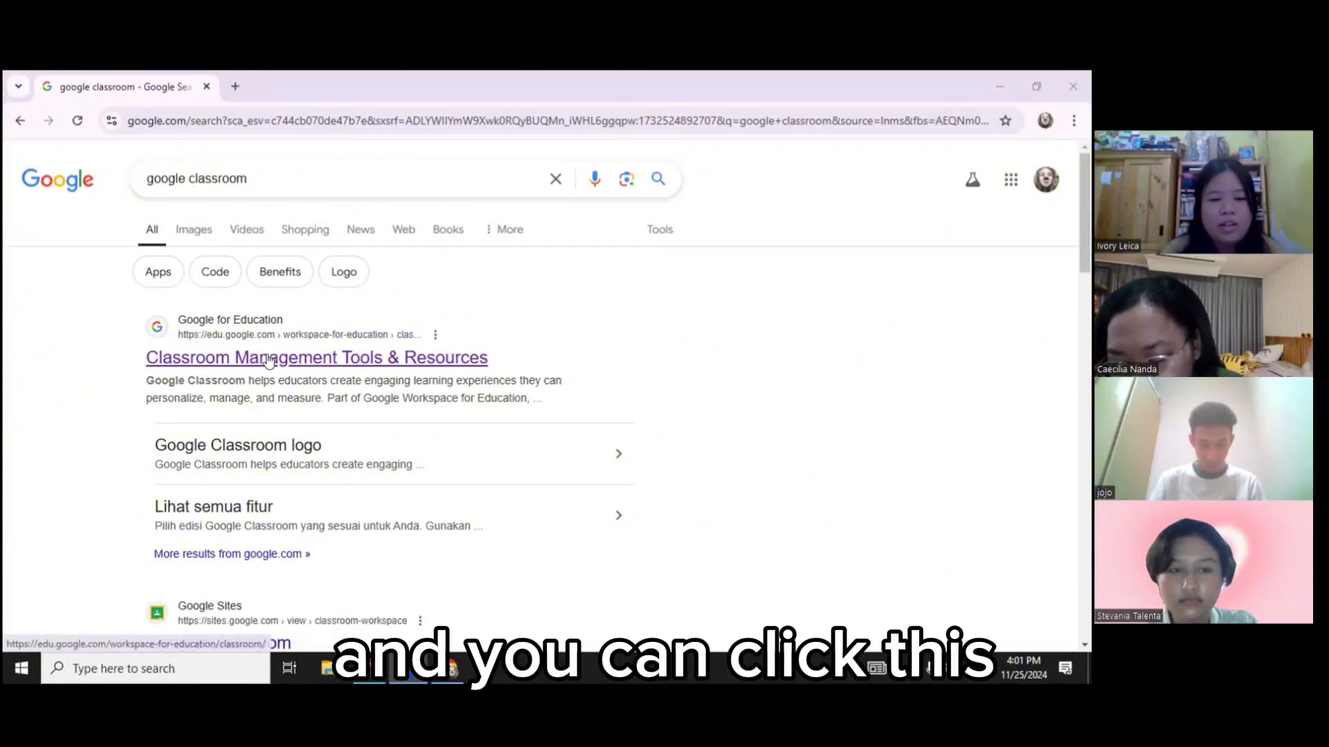
Open the Google for Education Classroom result, dismiss the translate offer, and go to Classroom login
click(268, 358)
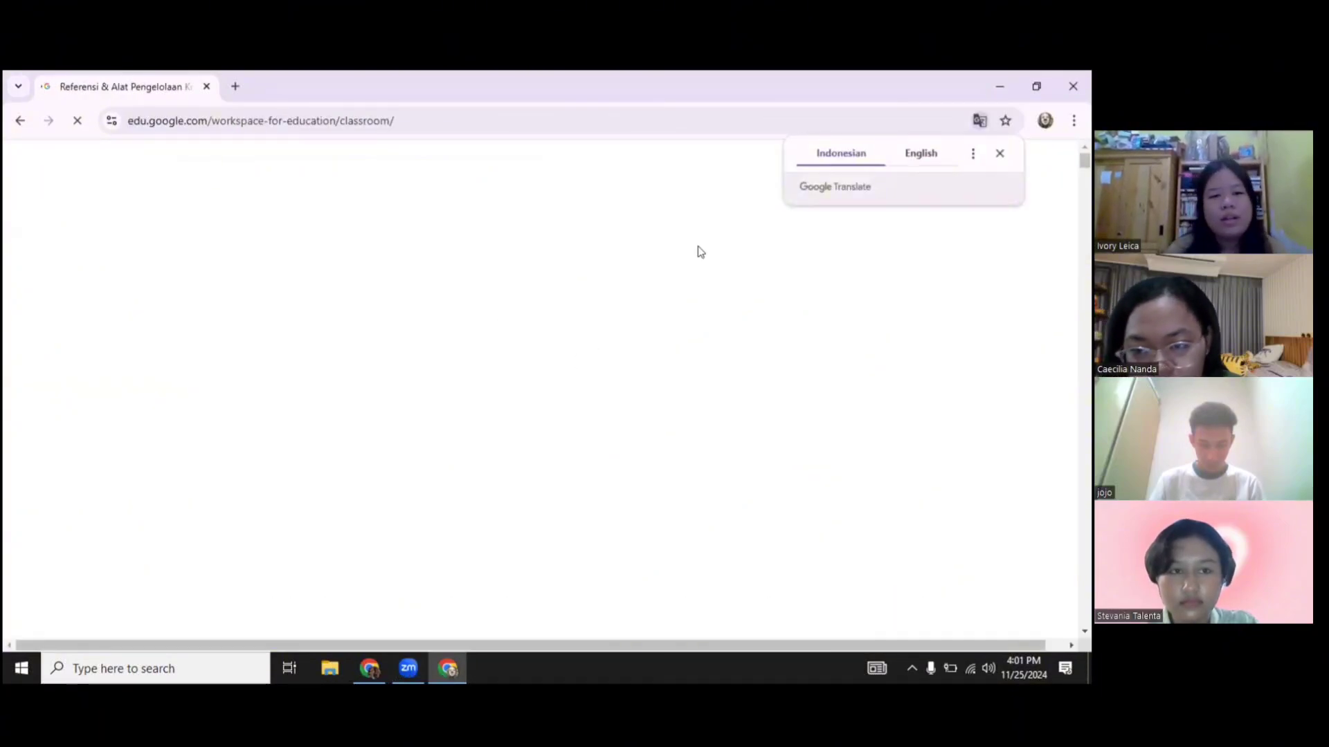
click(1002, 153)
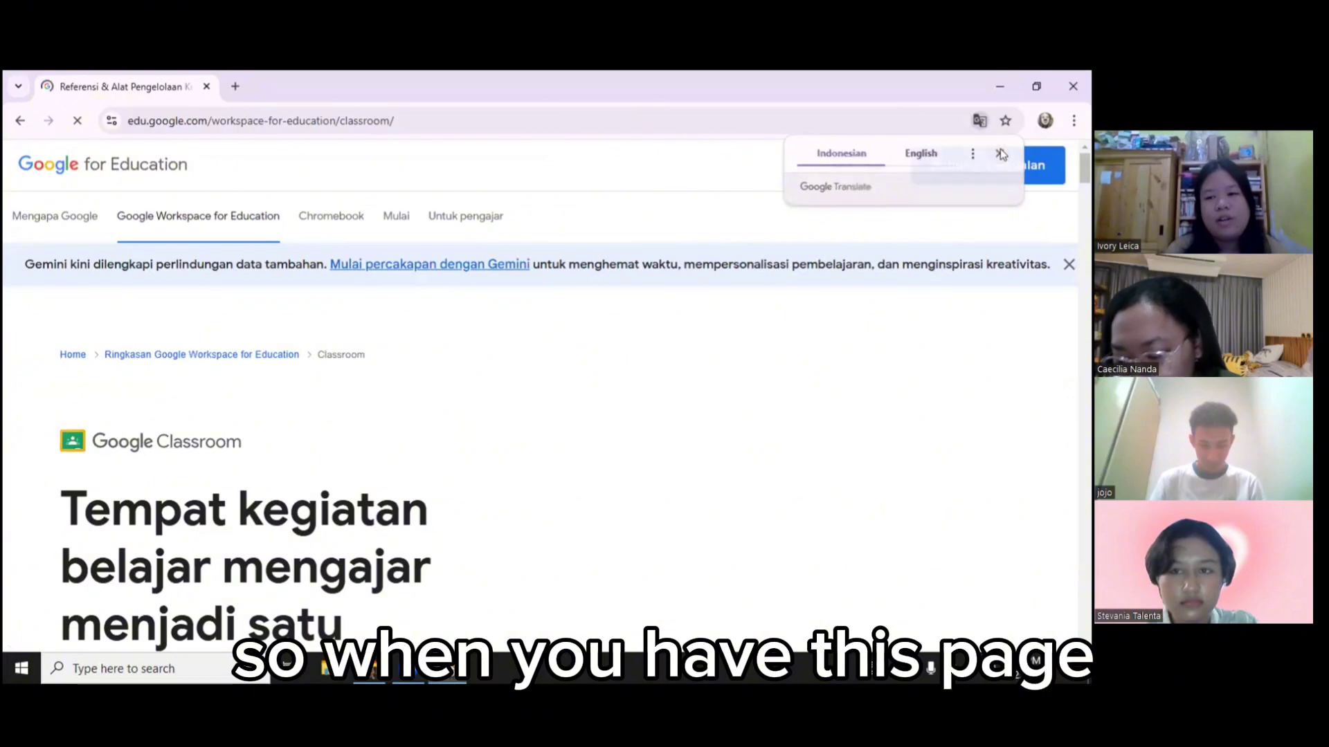
click(878, 165)
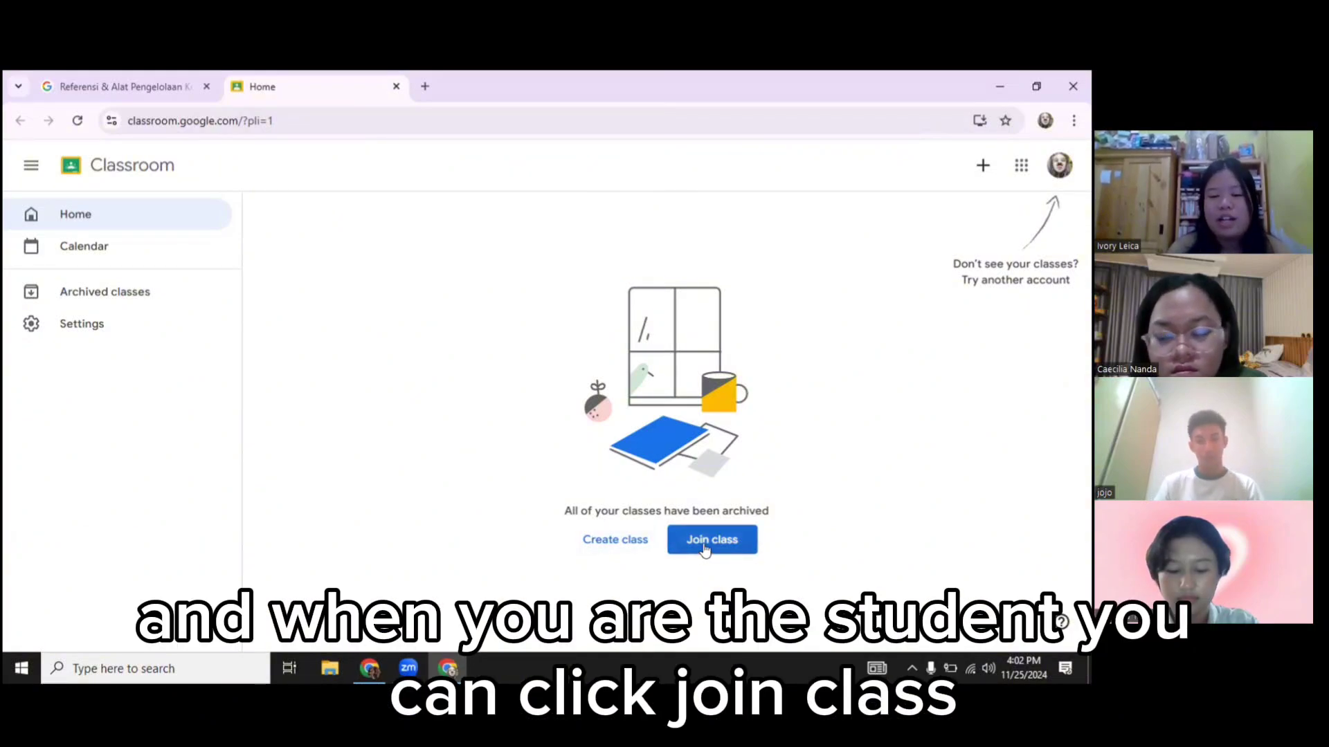
Acknowledge the school-use notice and create class 'DLMD' with subject 'English' and room 'B'
click(646, 546)
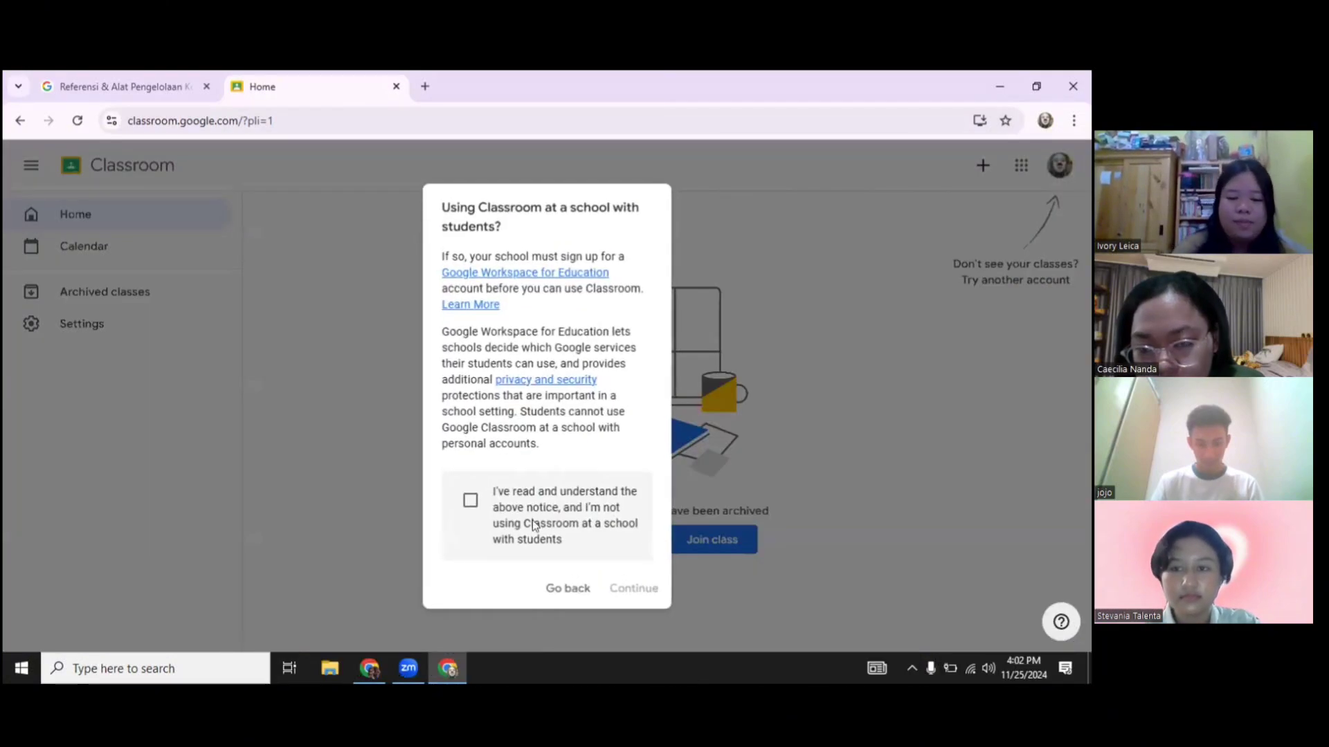
click(471, 505)
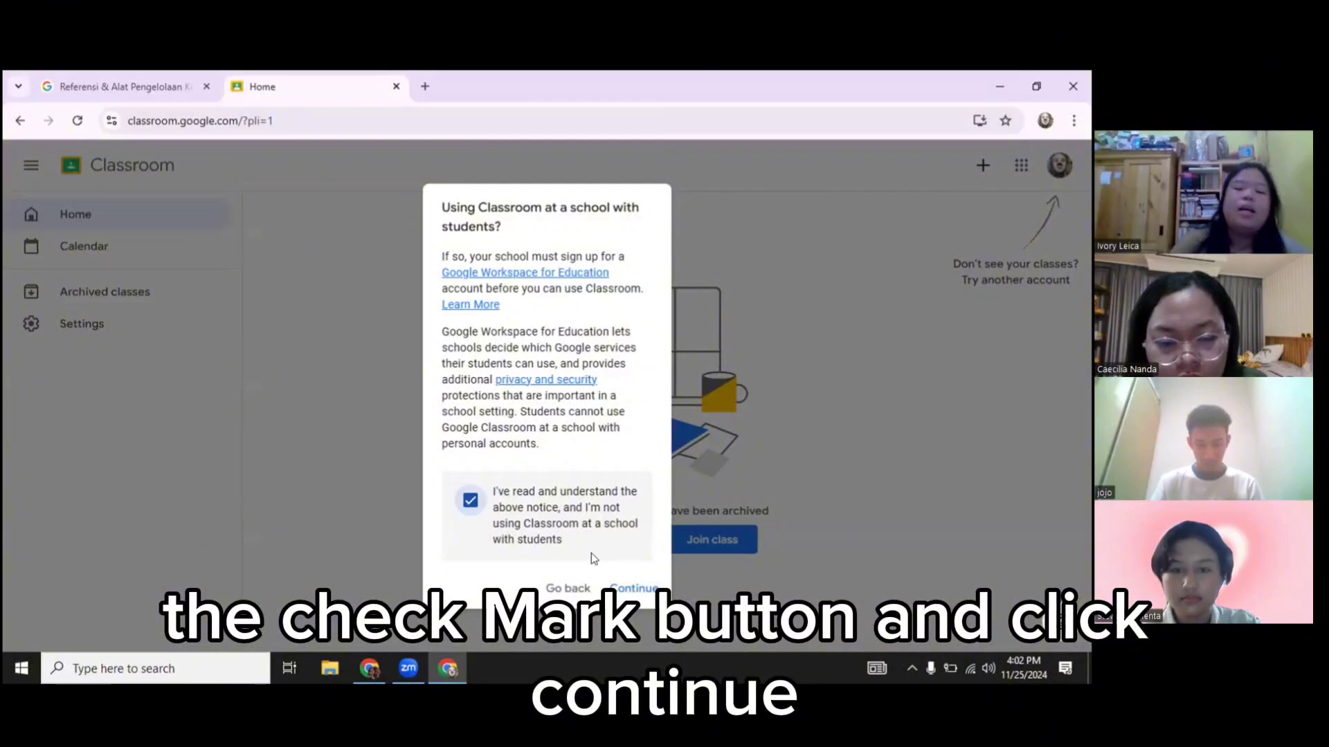
click(634, 588)
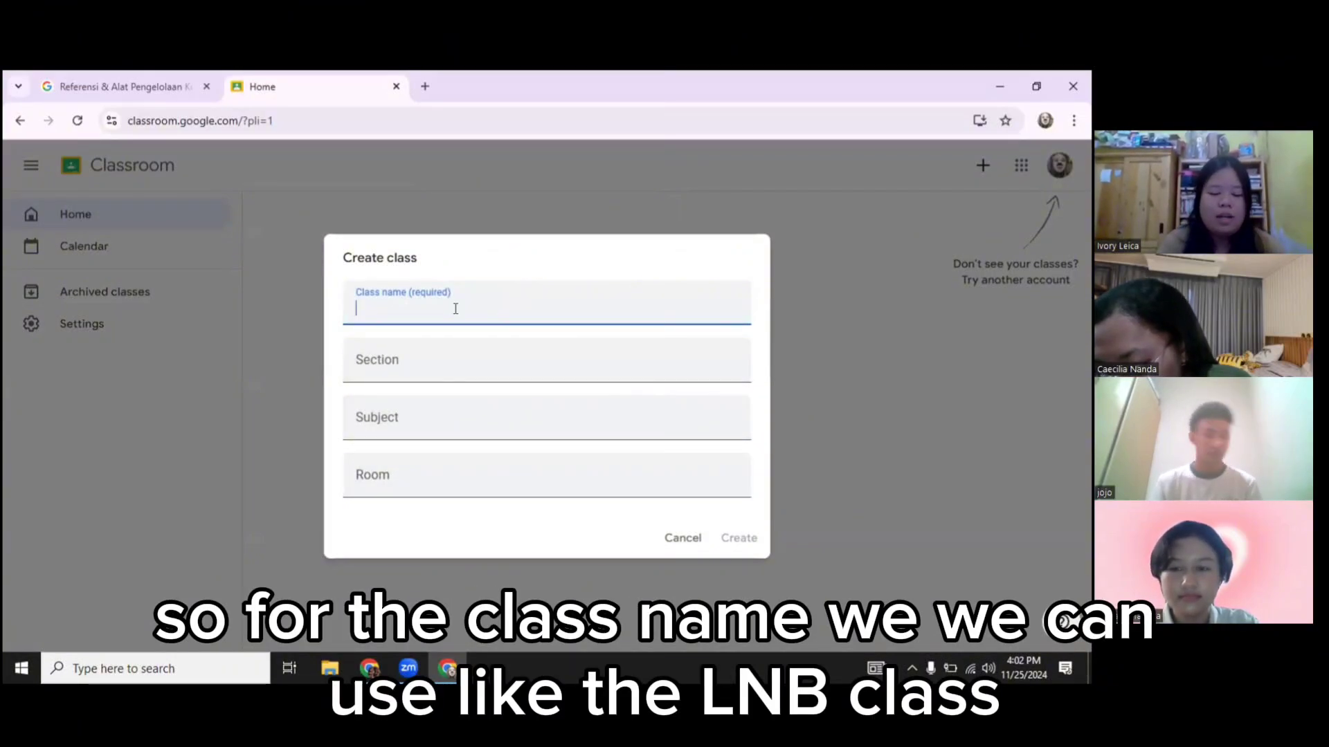
text(DLMD)
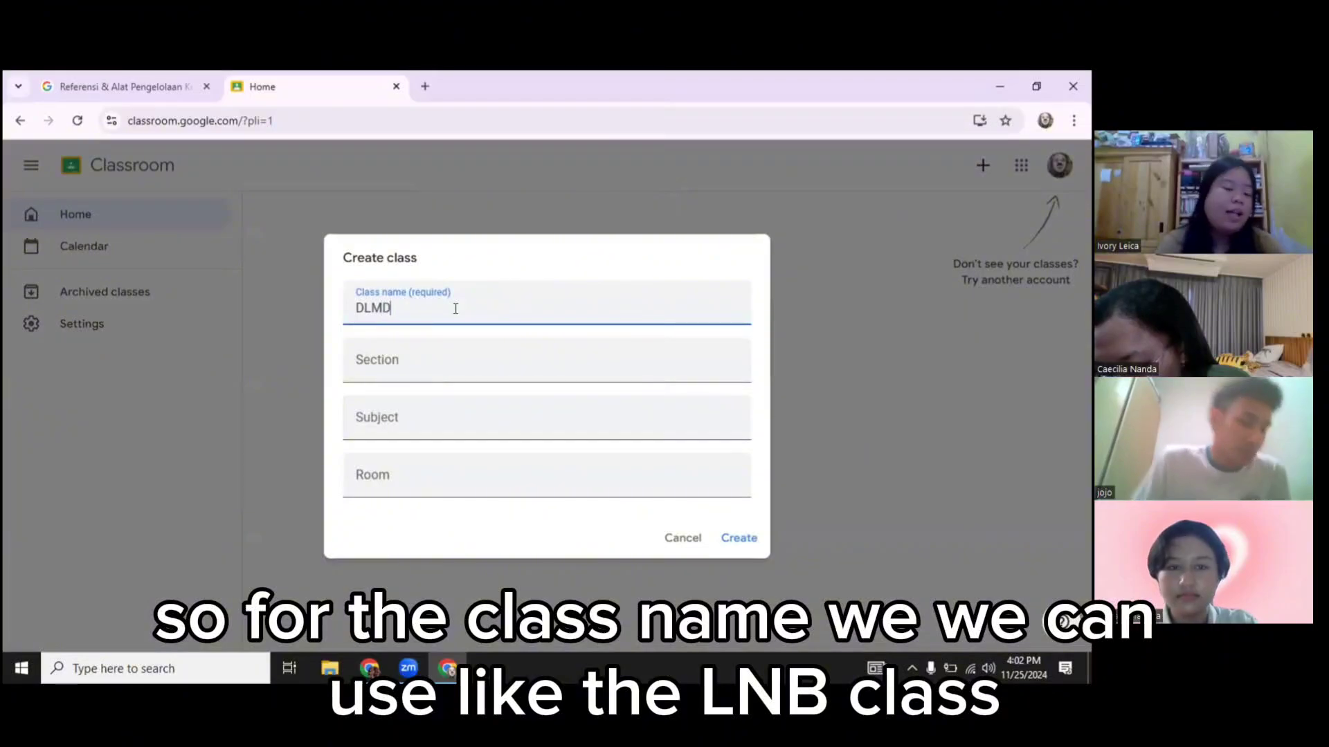
click(389, 407)
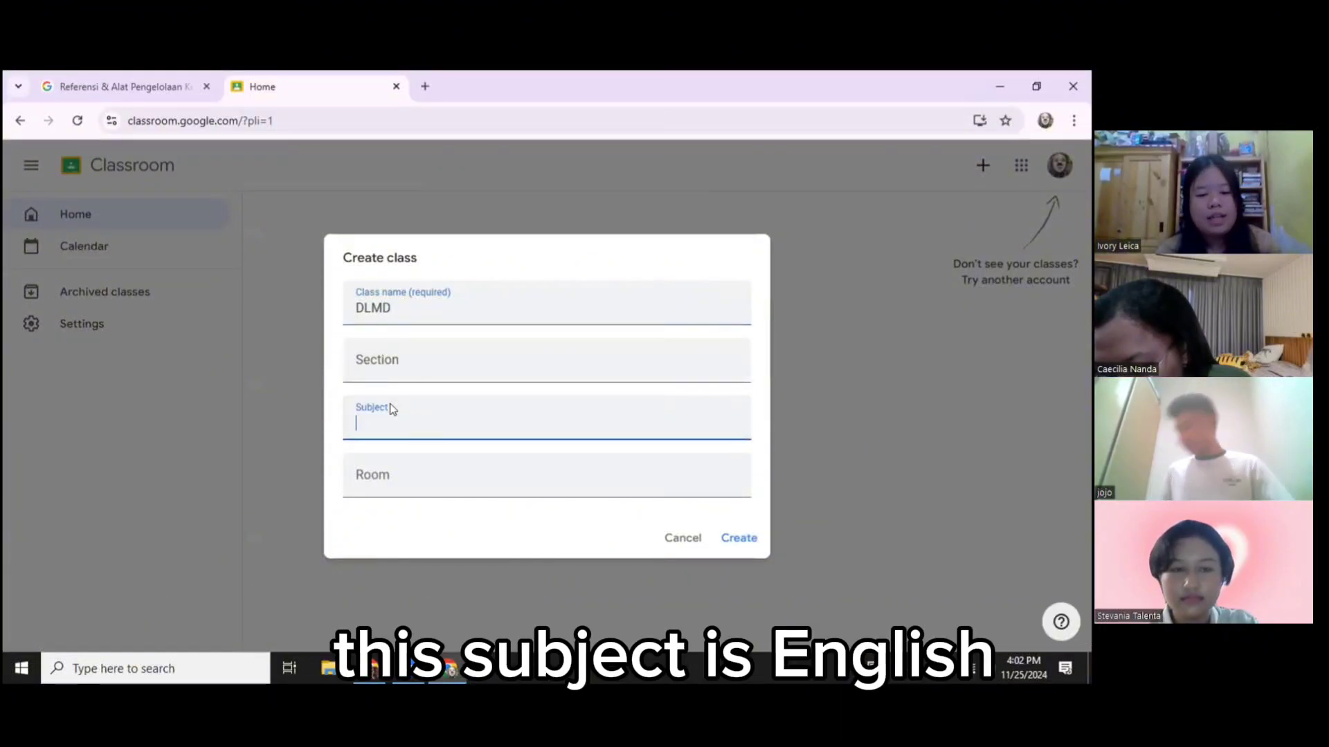
text(English)
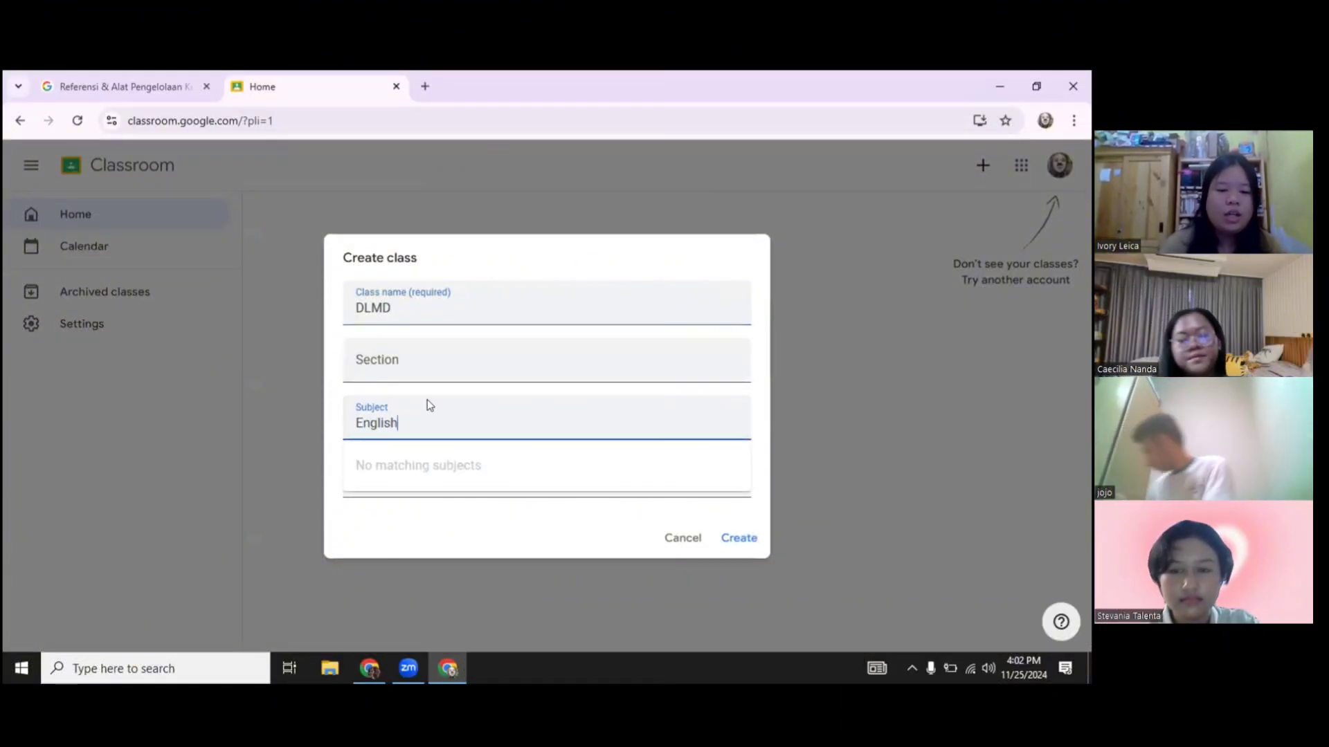
click(435, 530)
click(444, 479)
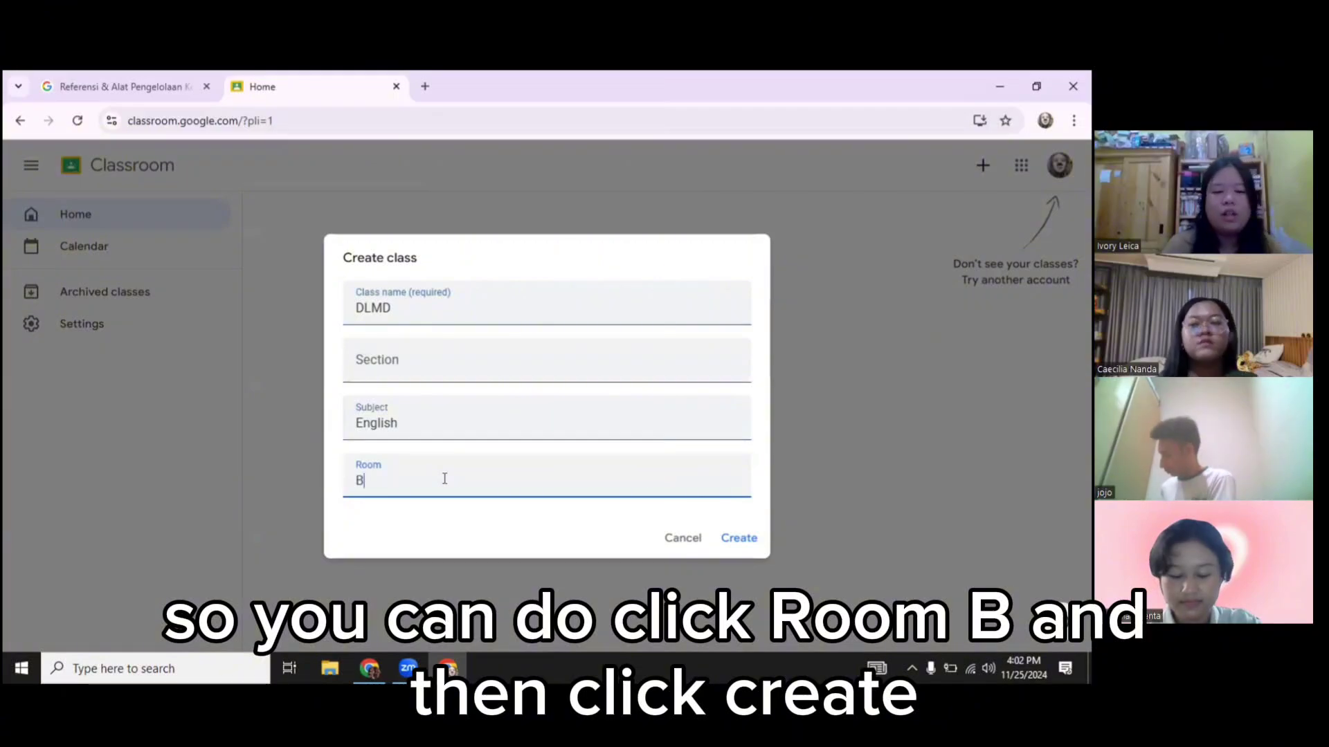
click(736, 540)
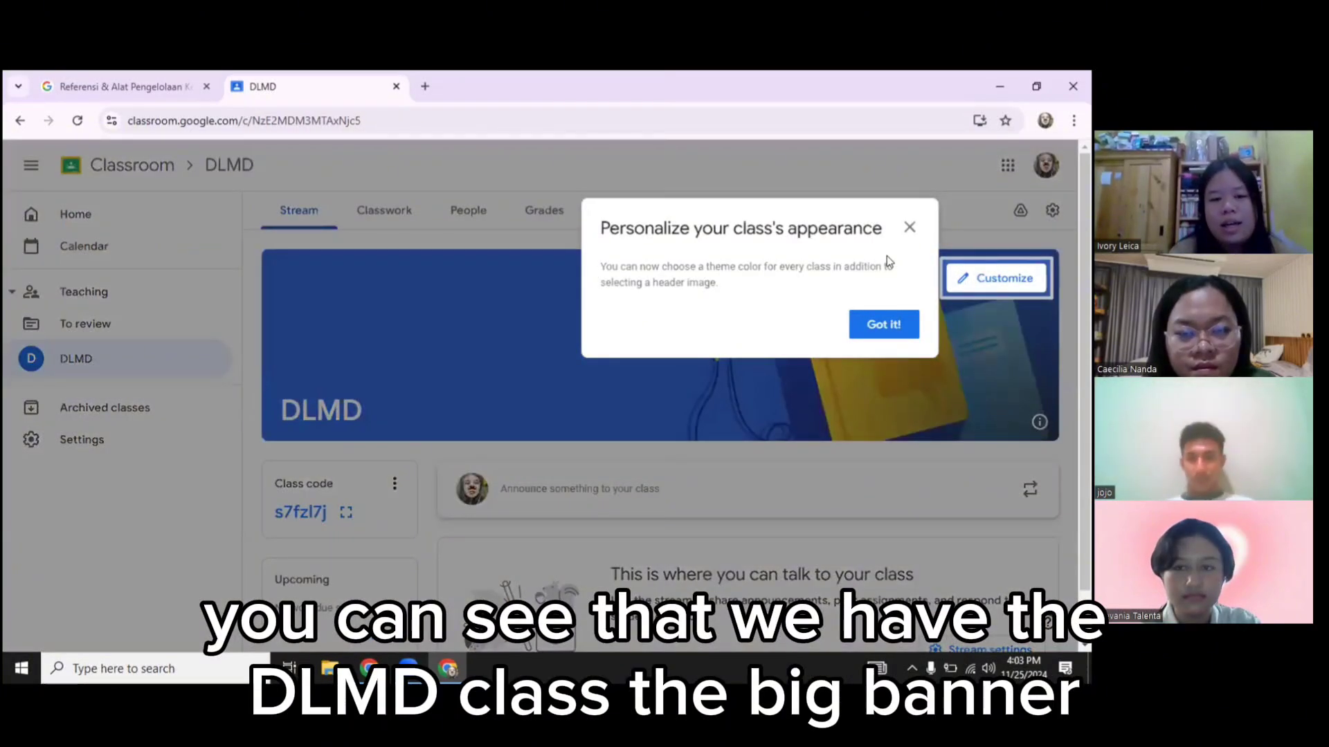
Dismiss the appearance tip, browse DLMD's Classwork Create options, then view the People list
click(883, 324)
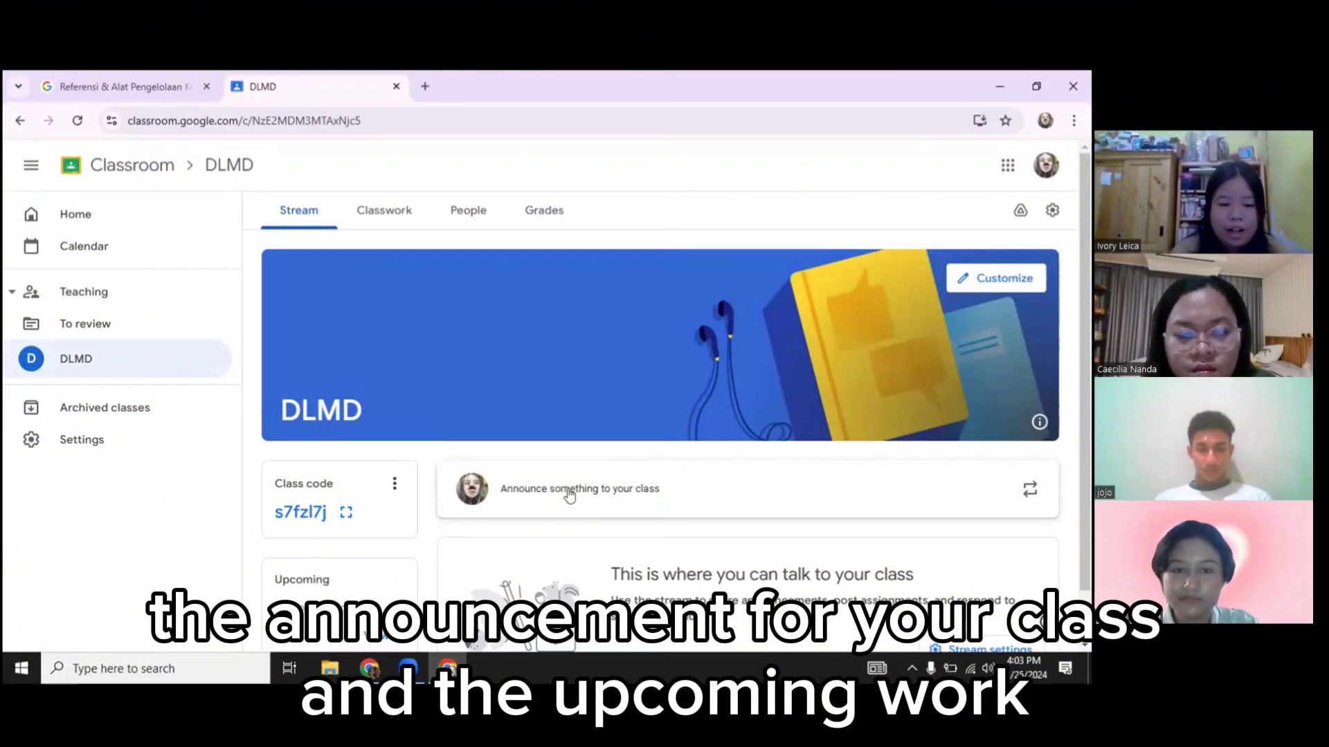
scroll(569, 495, down, 1)
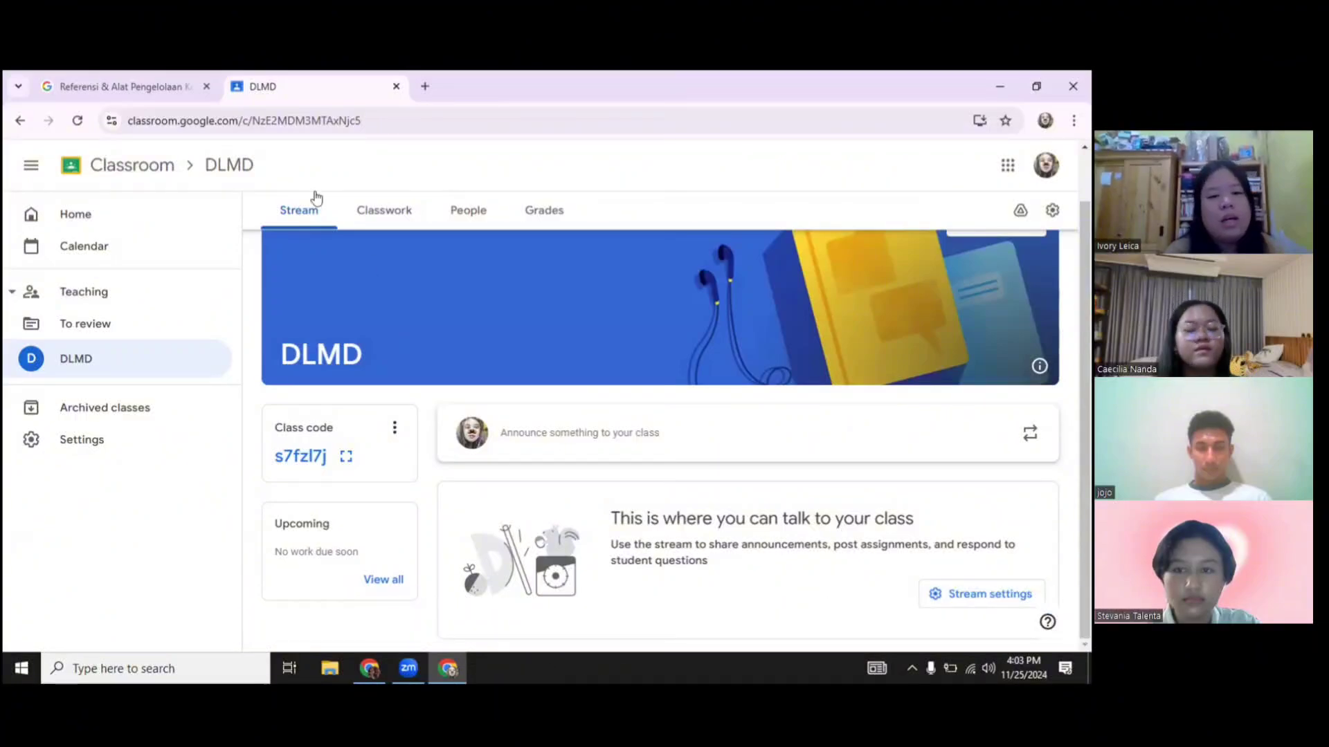
click(383, 216)
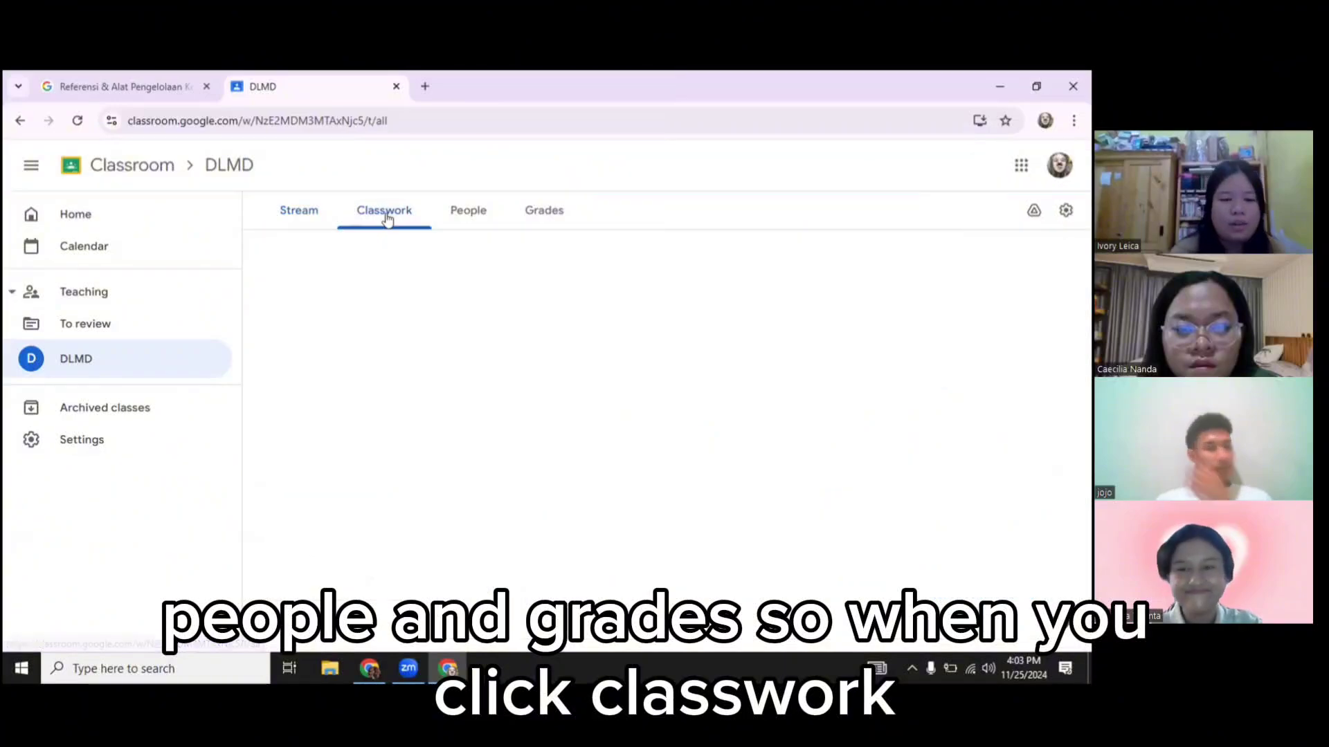
click(396, 268)
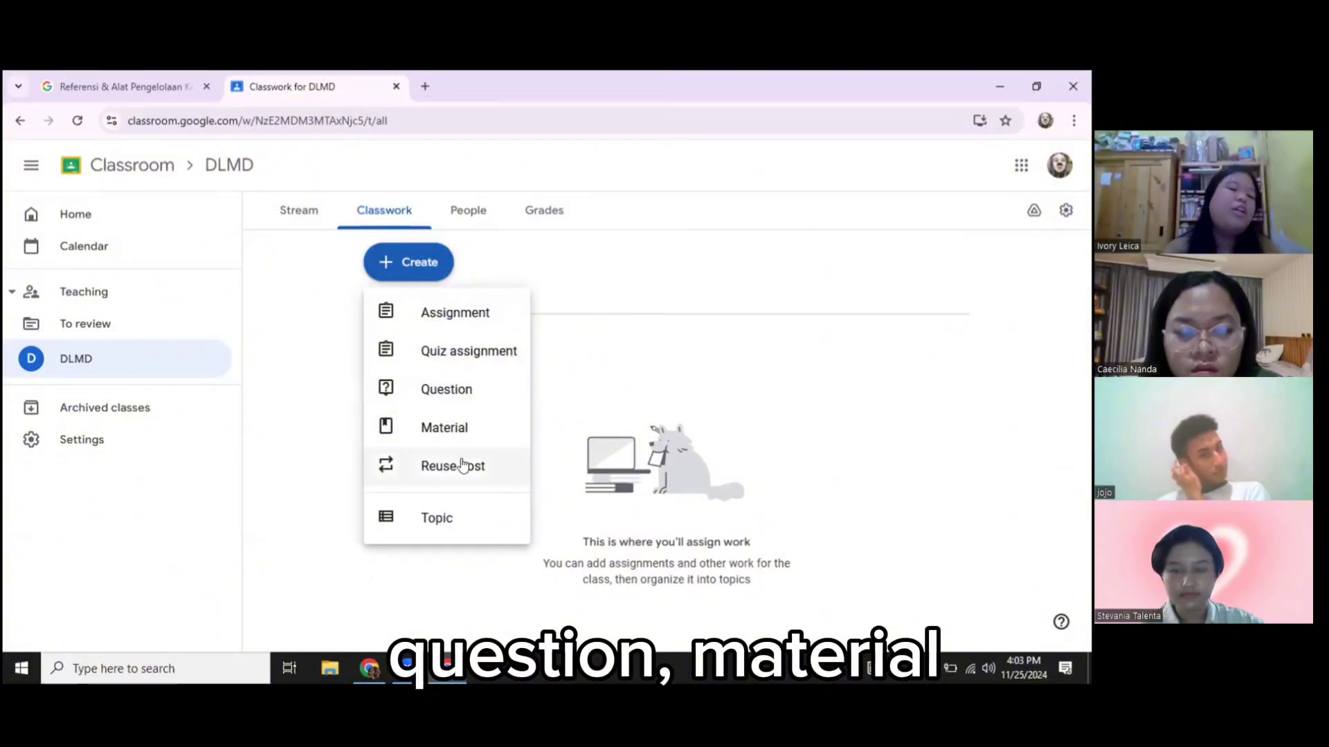
click(475, 208)
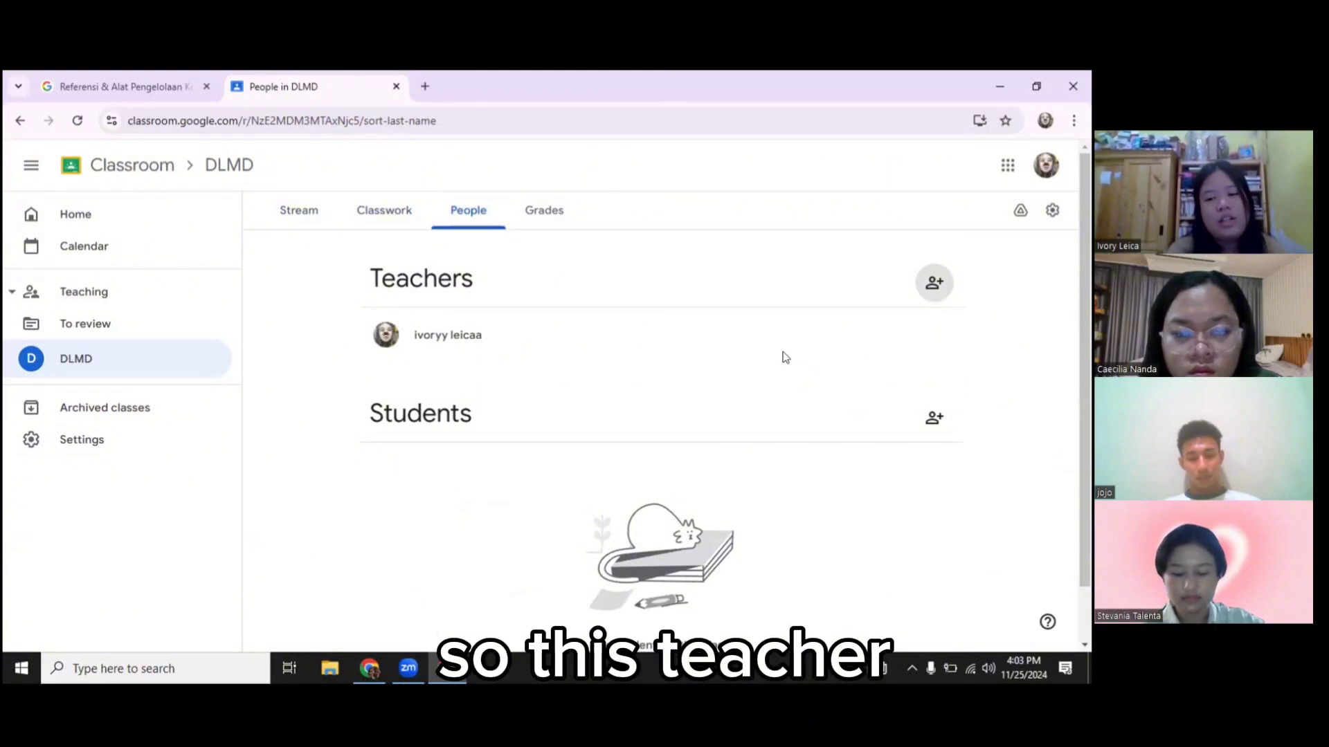
Invite three co-teachers to DLMD by entering each teacher's e-mail address
click(935, 282)
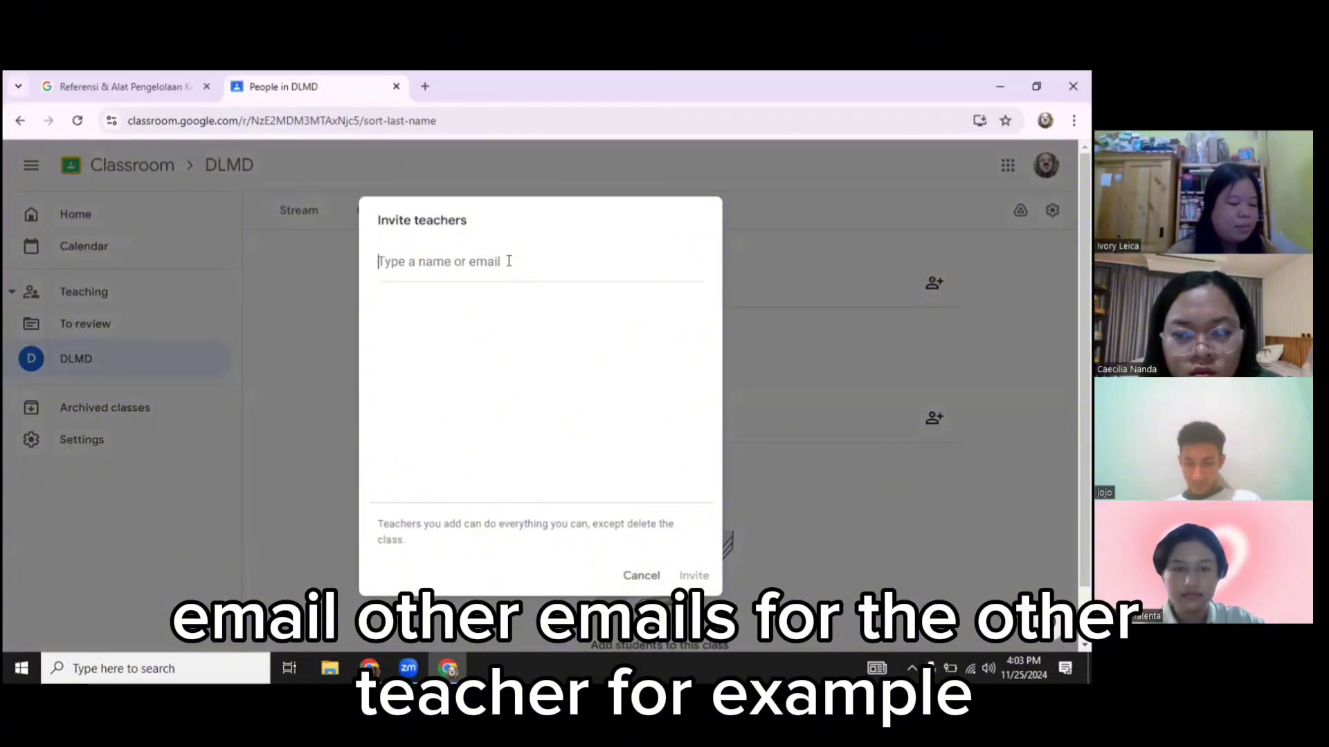
key(Return)
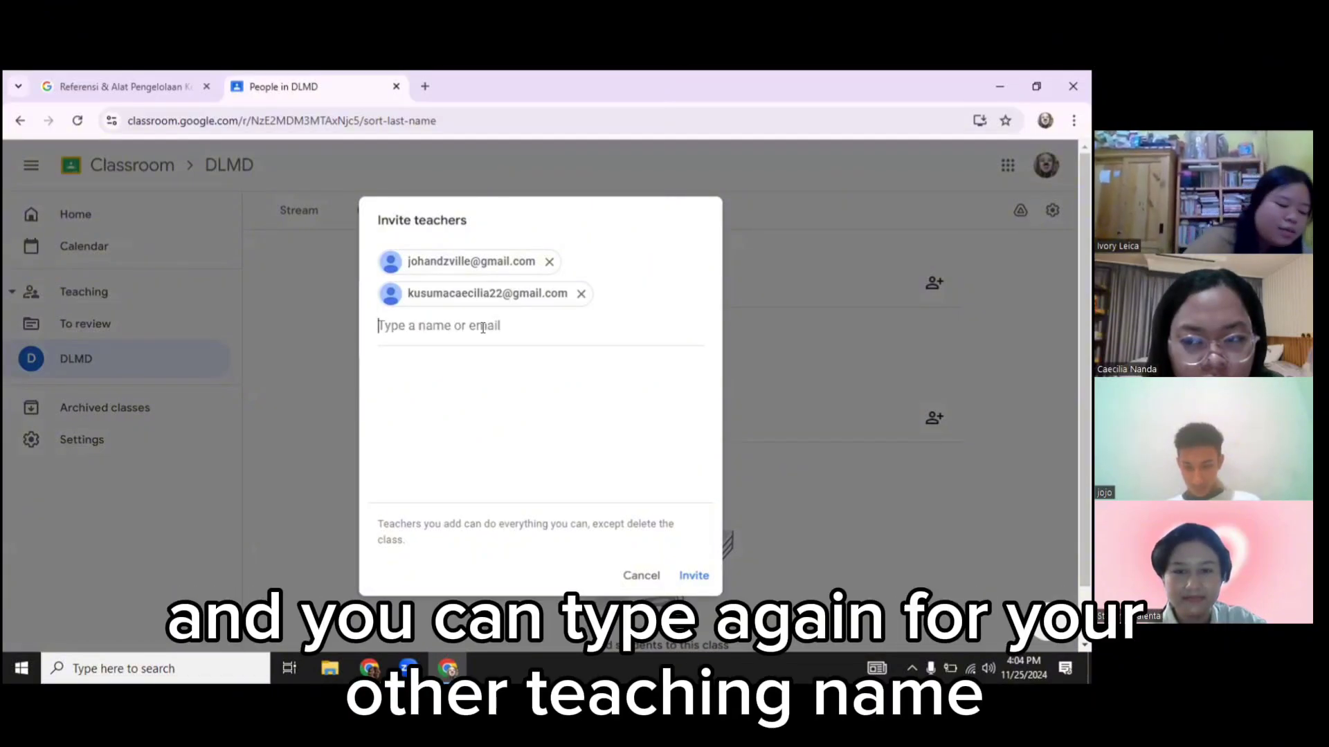
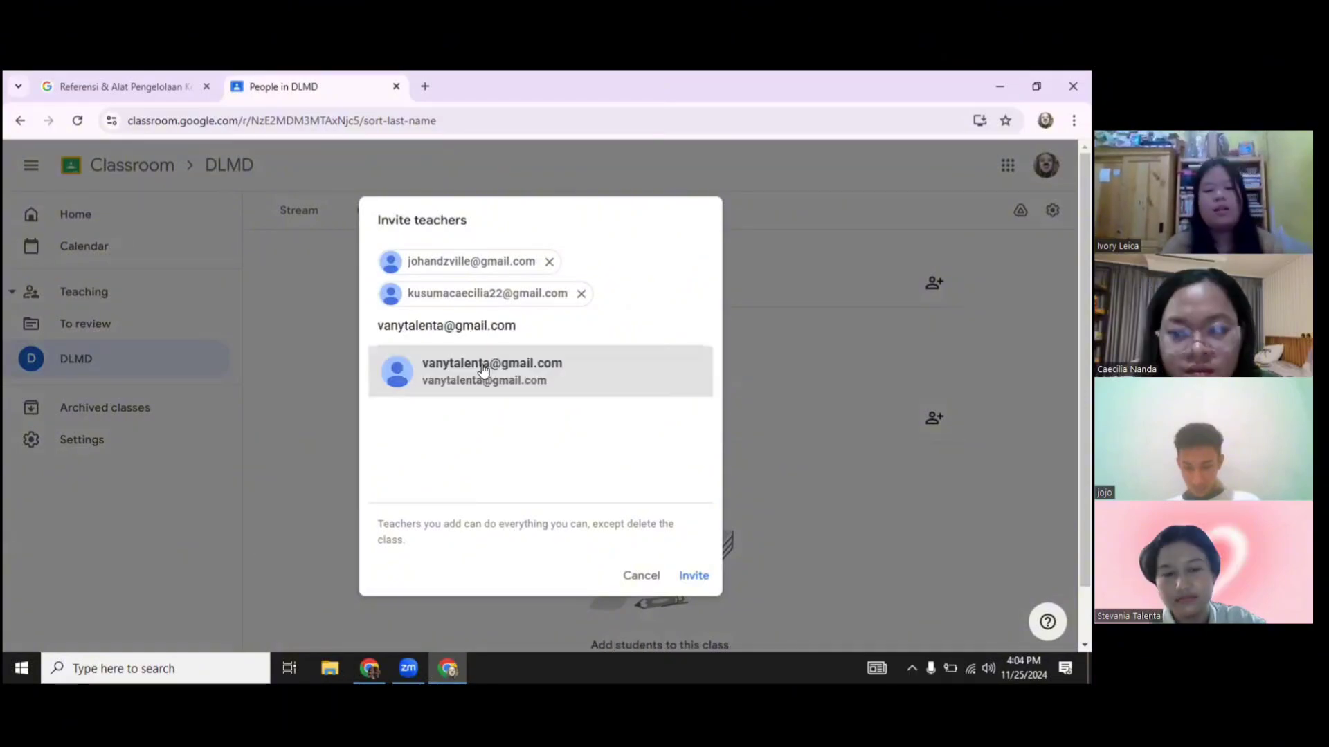
click(484, 376)
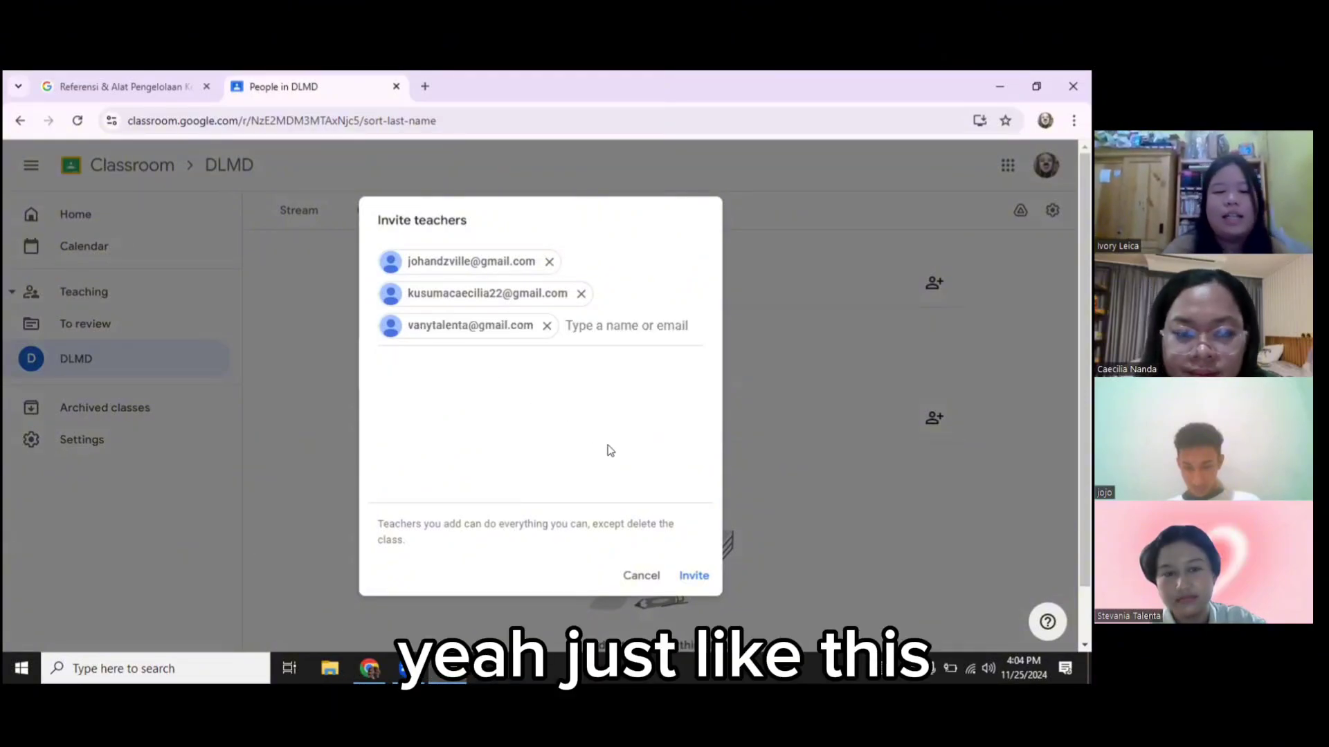
click(687, 576)
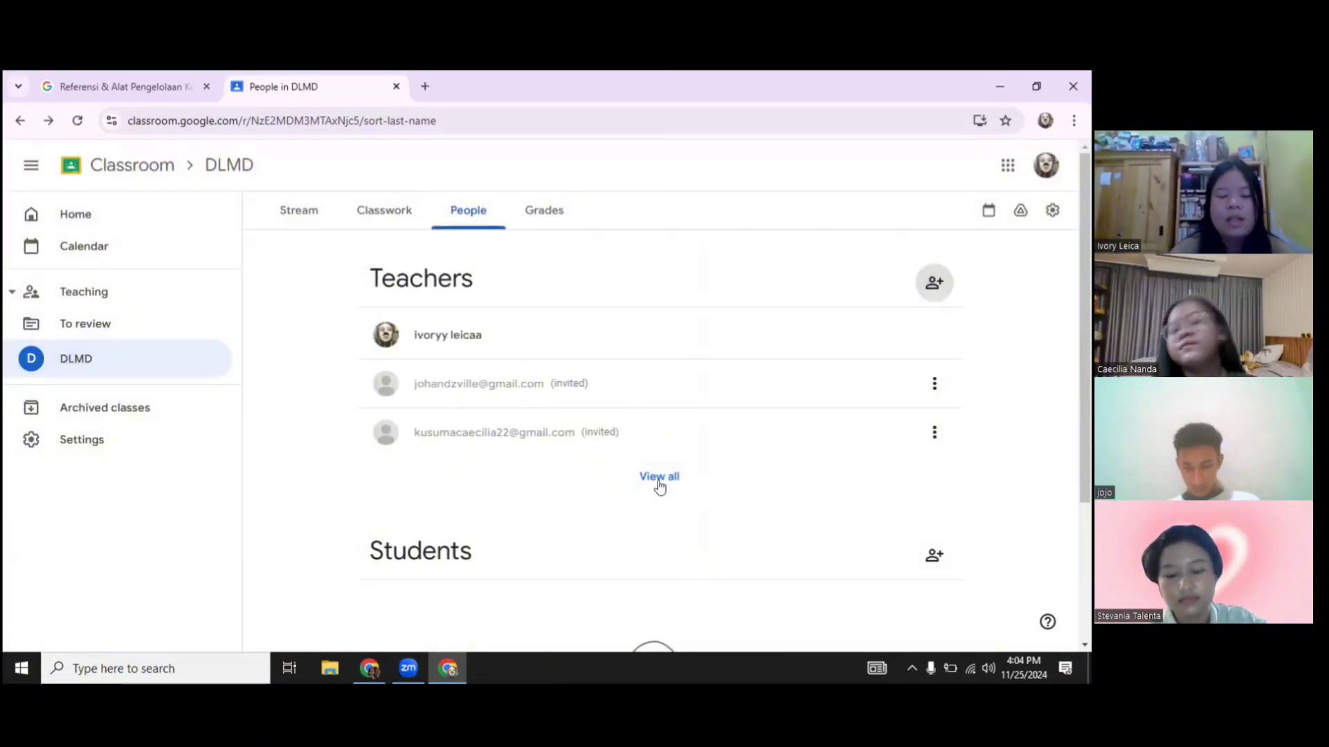
Check the class code sharing options on Stream, then start a blank assignment from Classwork
click(306, 216)
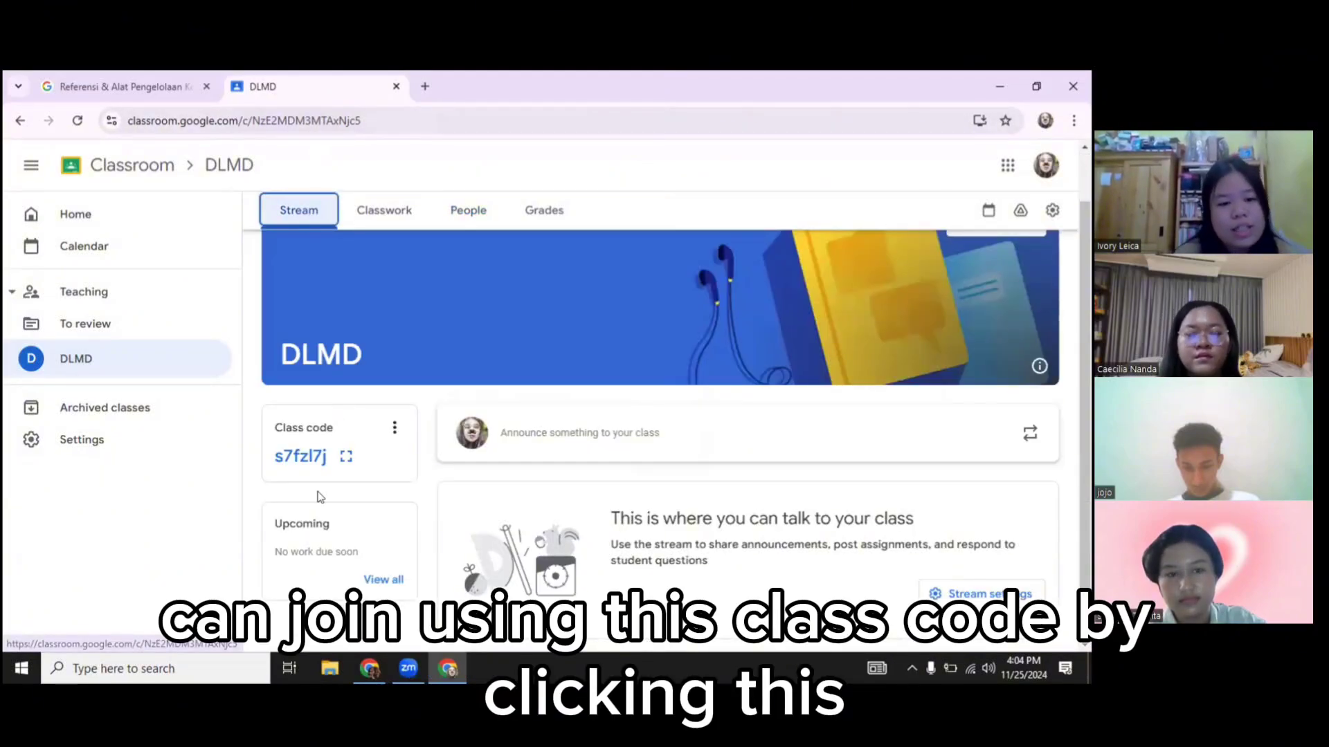
click(396, 432)
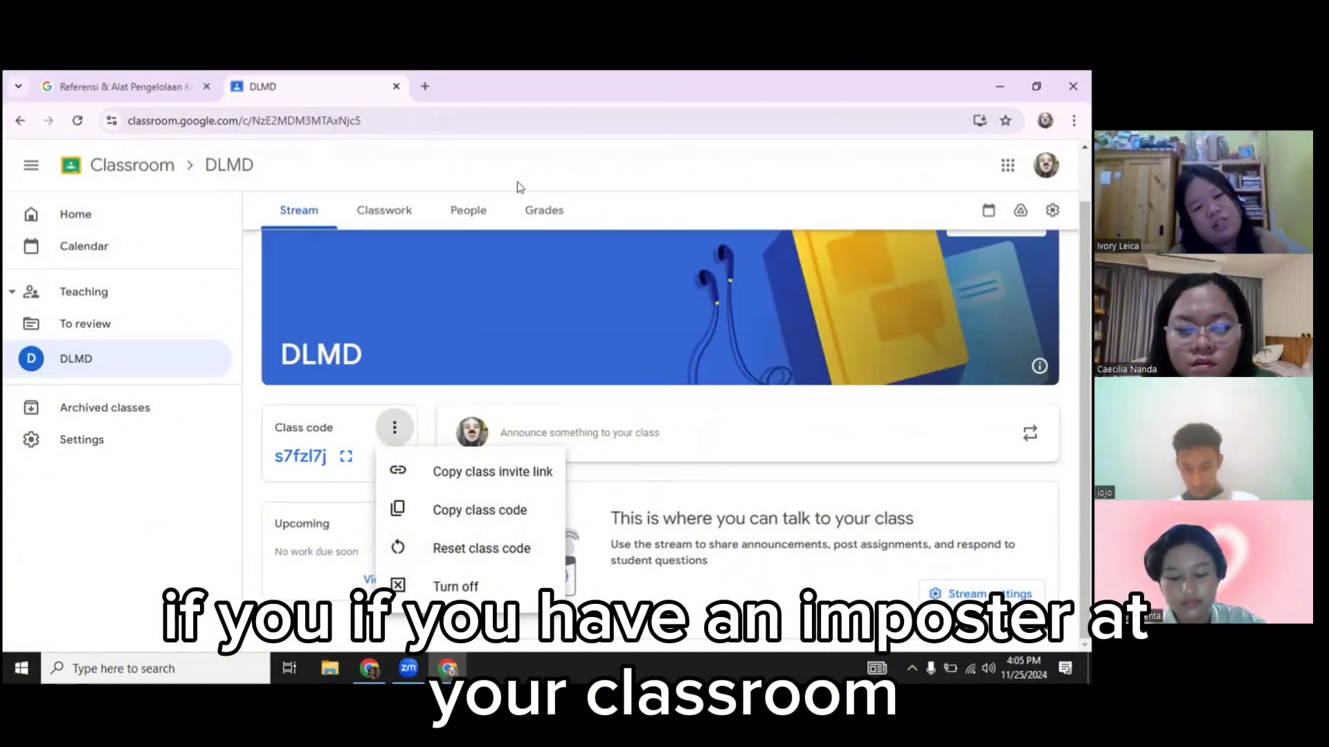
click(384, 214)
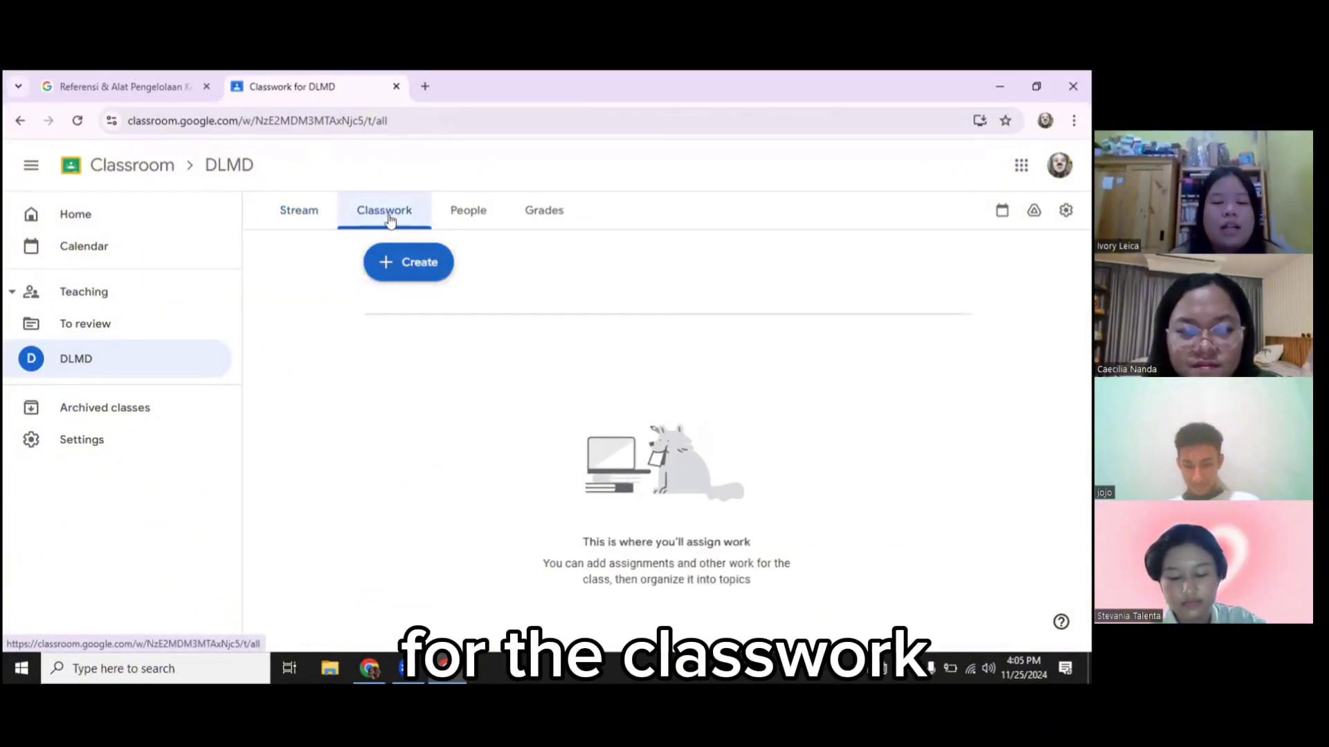
click(421, 260)
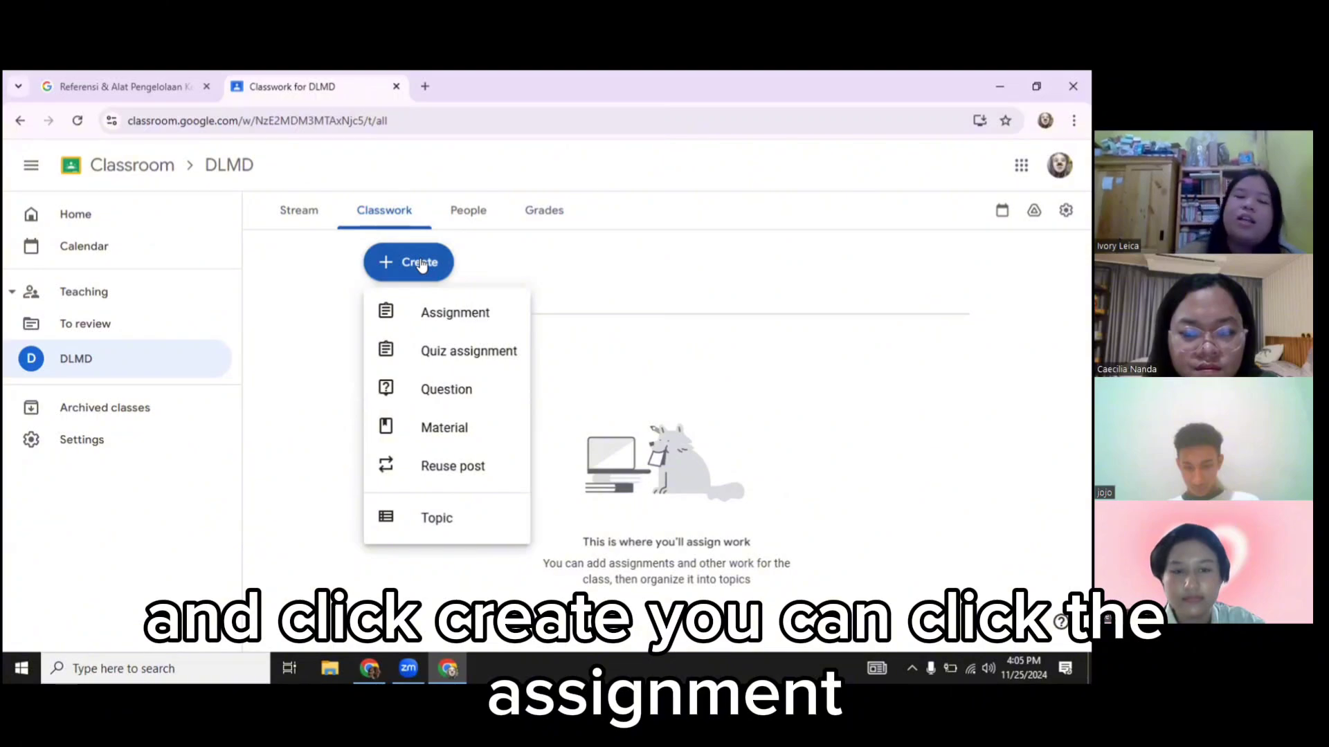
click(454, 317)
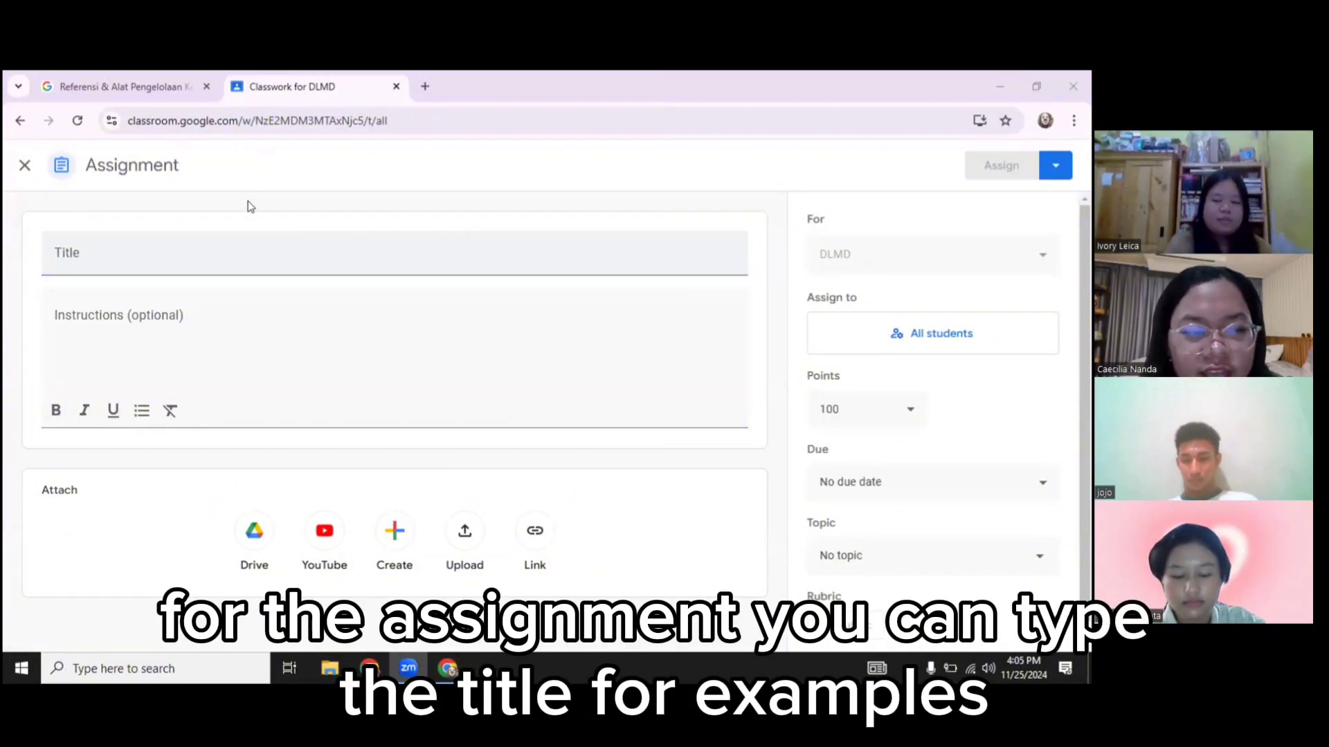
Title the assignment 'Limericks' with instructions 'Make a limericks from CRW Class and upload it here.'
click(202, 246)
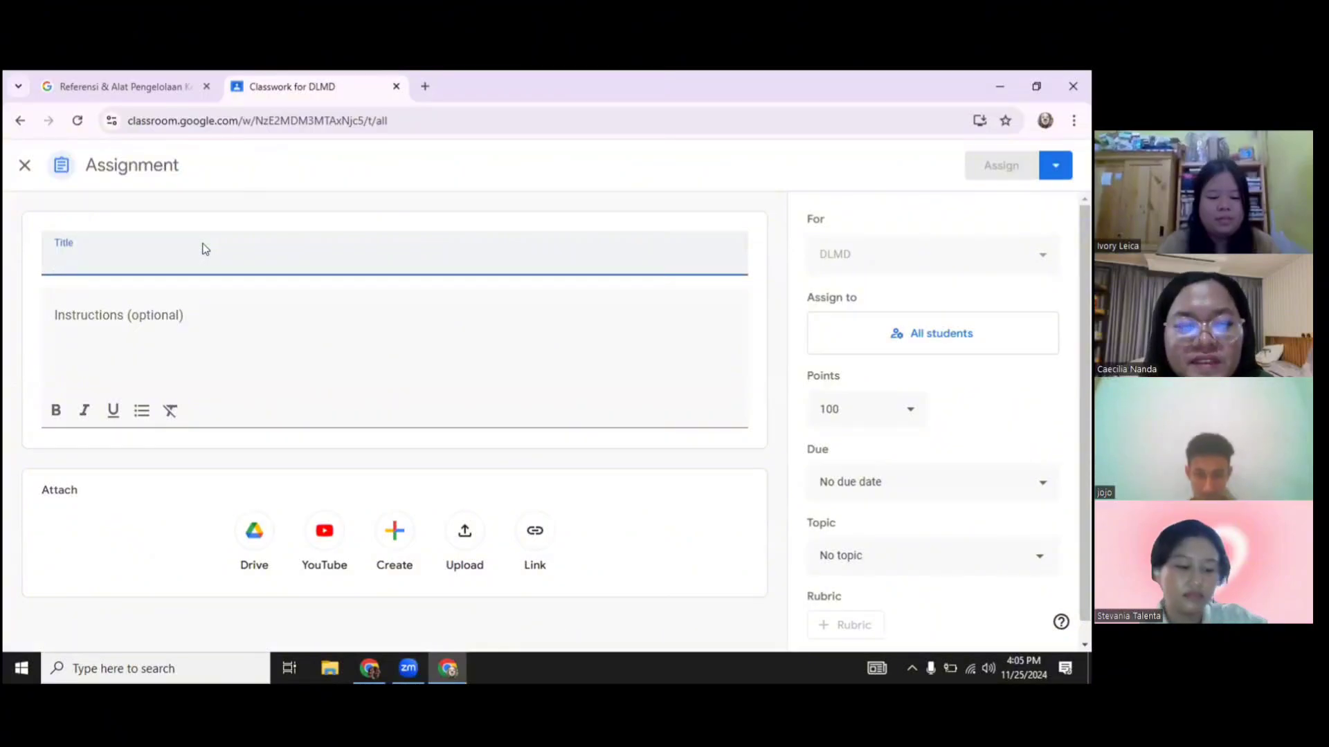
text(Limericks)
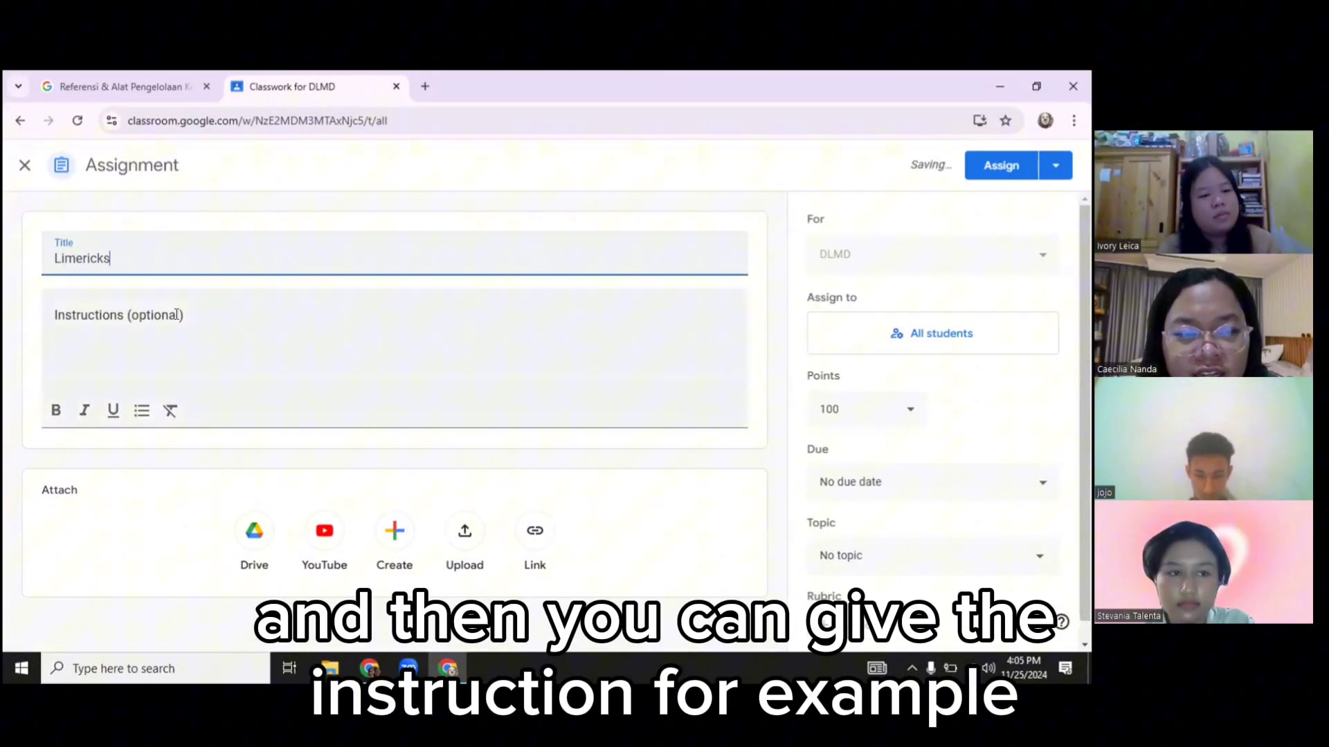
click(176, 317)
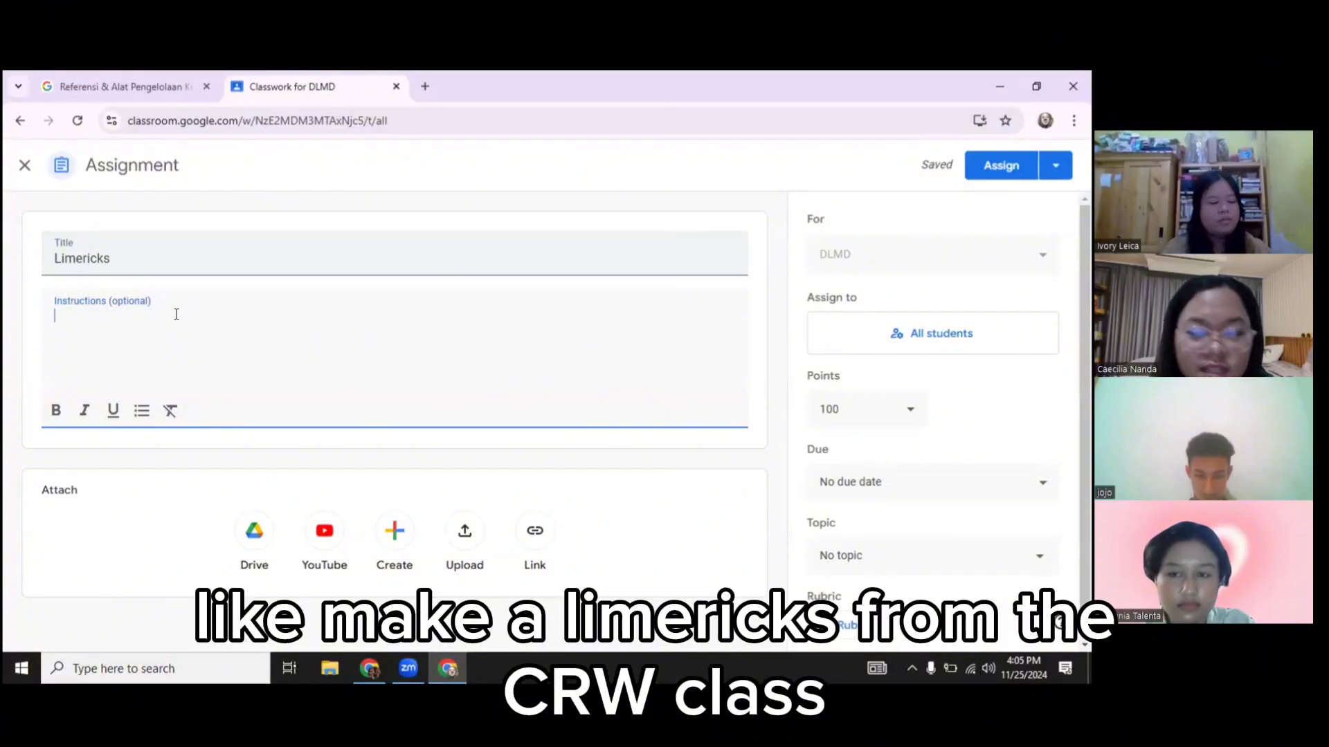
text(Make )
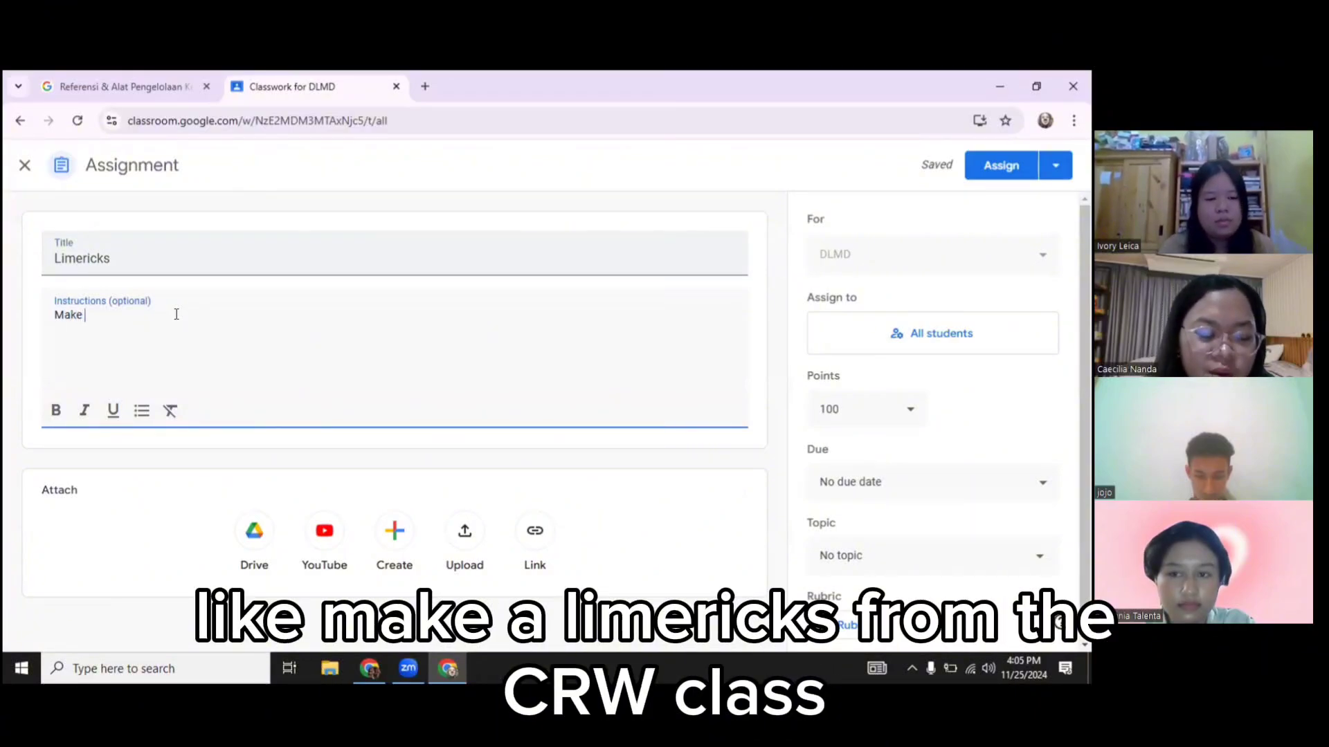
text(a limmer)
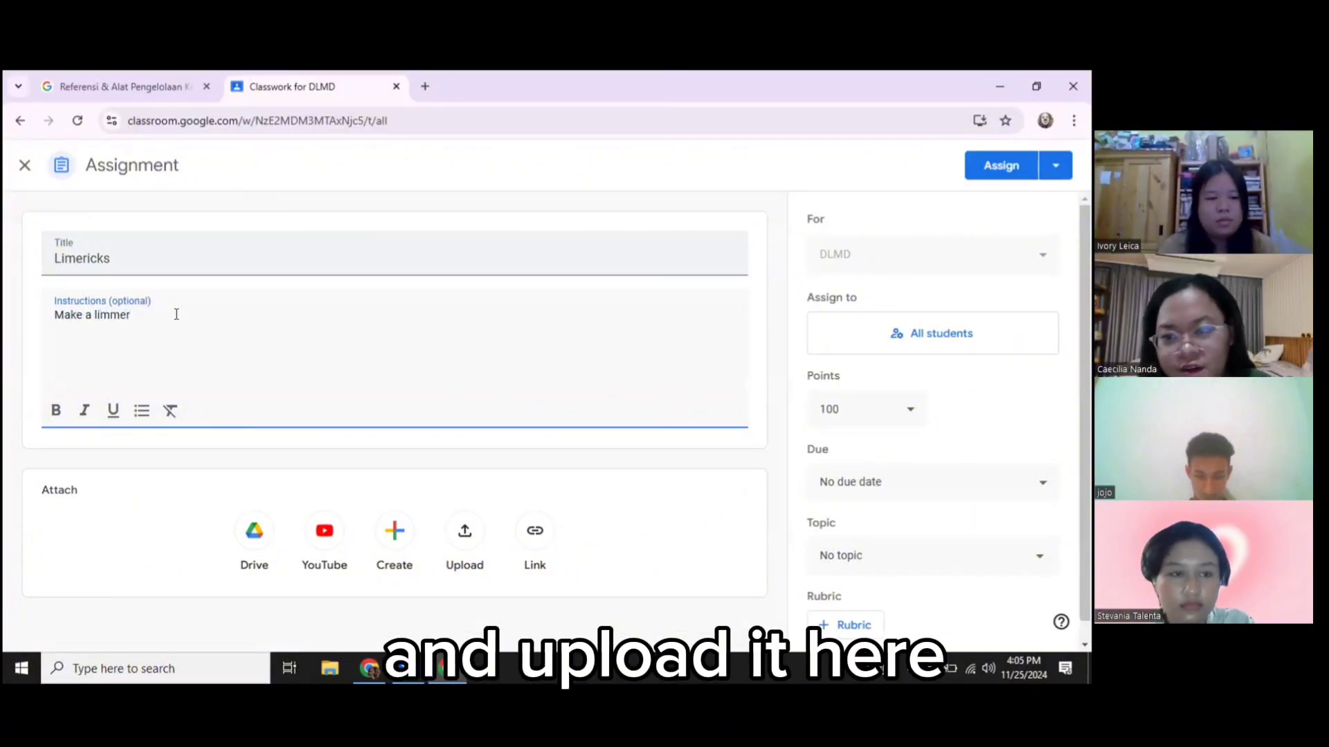
key(BackSpace)
key(BackSpace)
key(BackSpace)
text(ericks from CRW Class and )
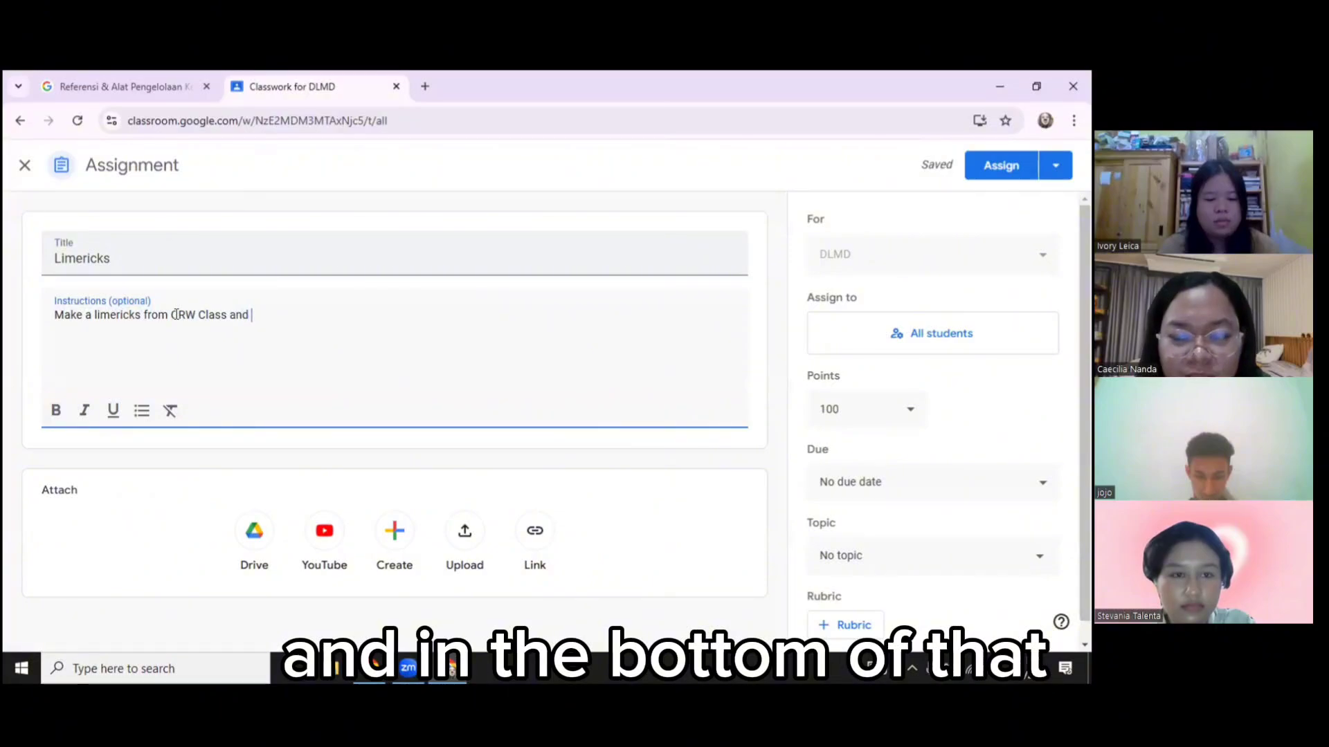
text(upload it h)
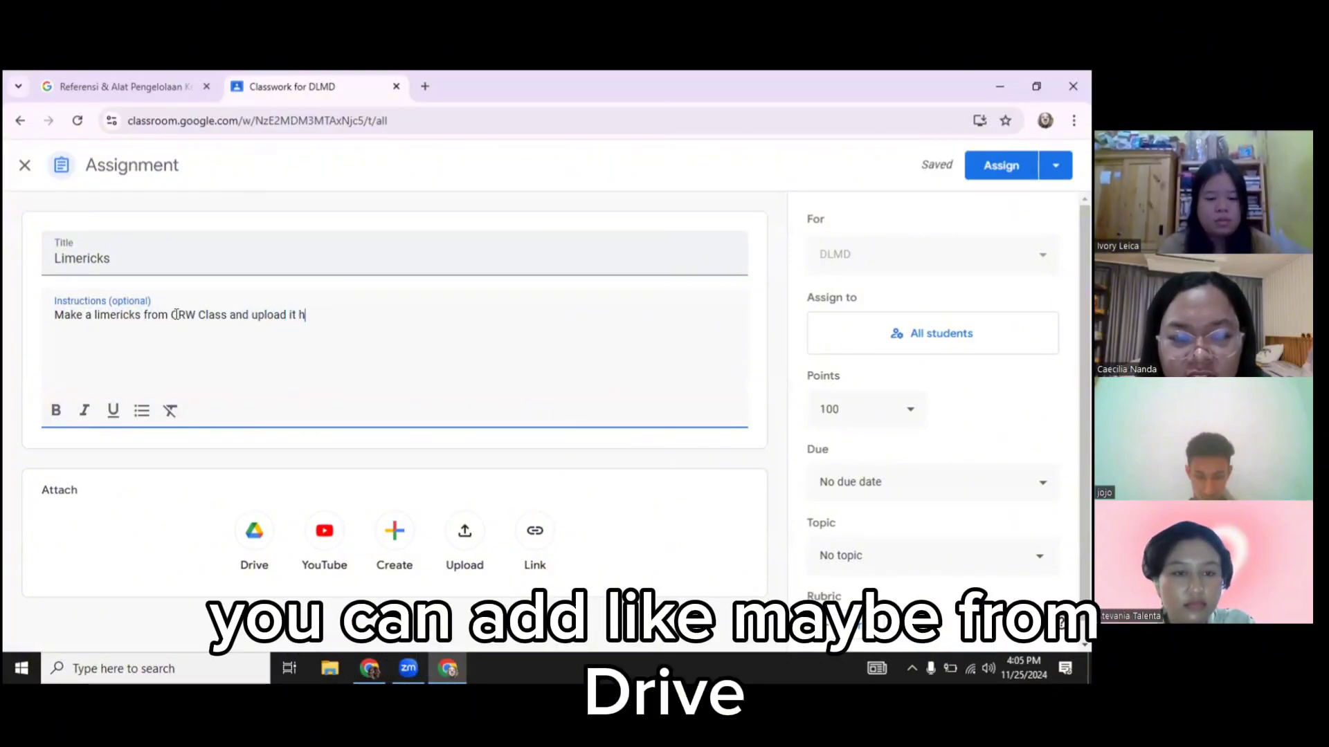
text(ere.)
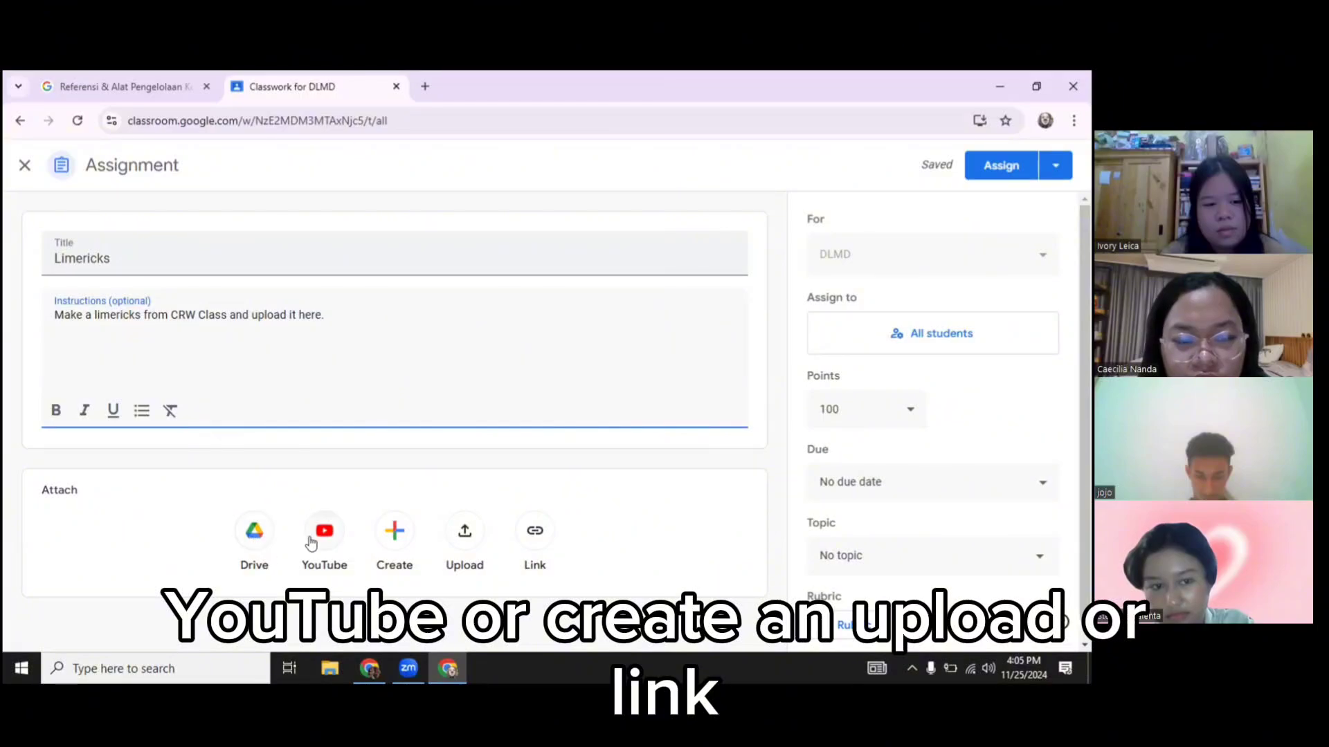
Review the attachment file types and the All students assignee list, leaving both unchanged
click(396, 535)
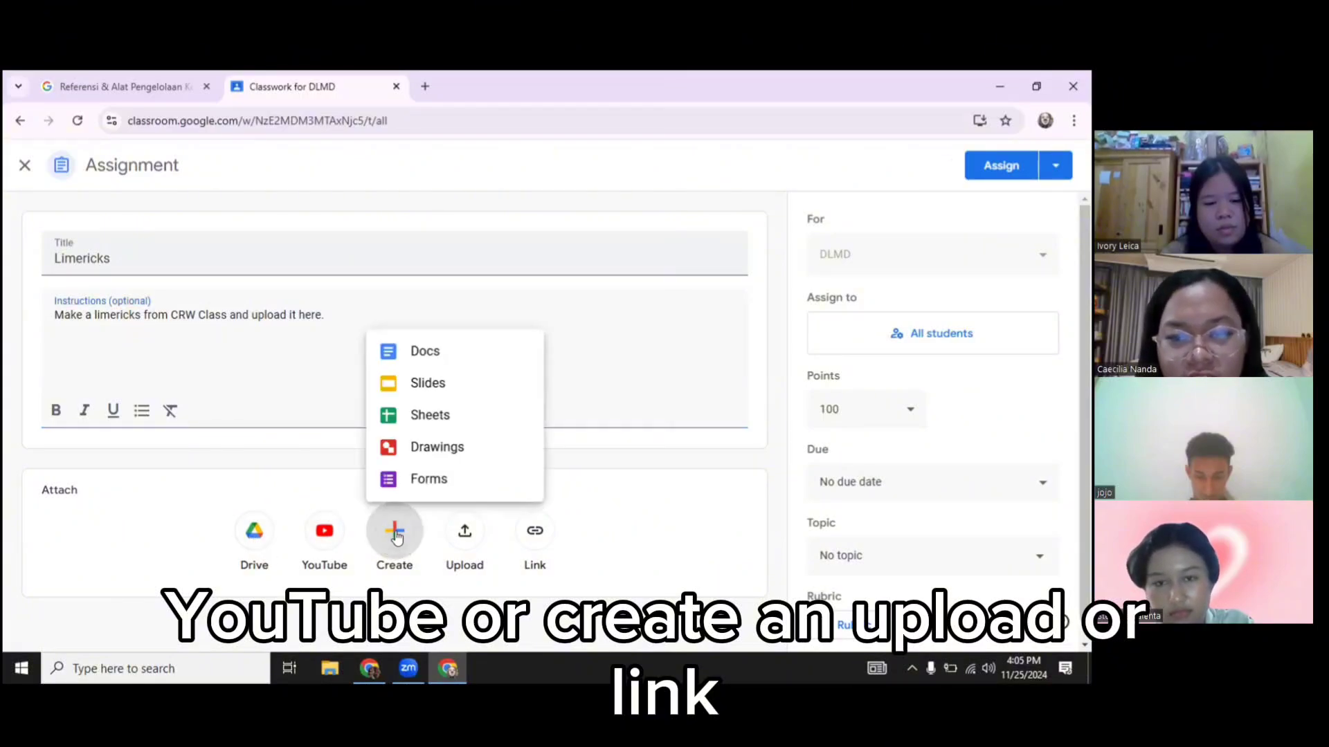
click(597, 533)
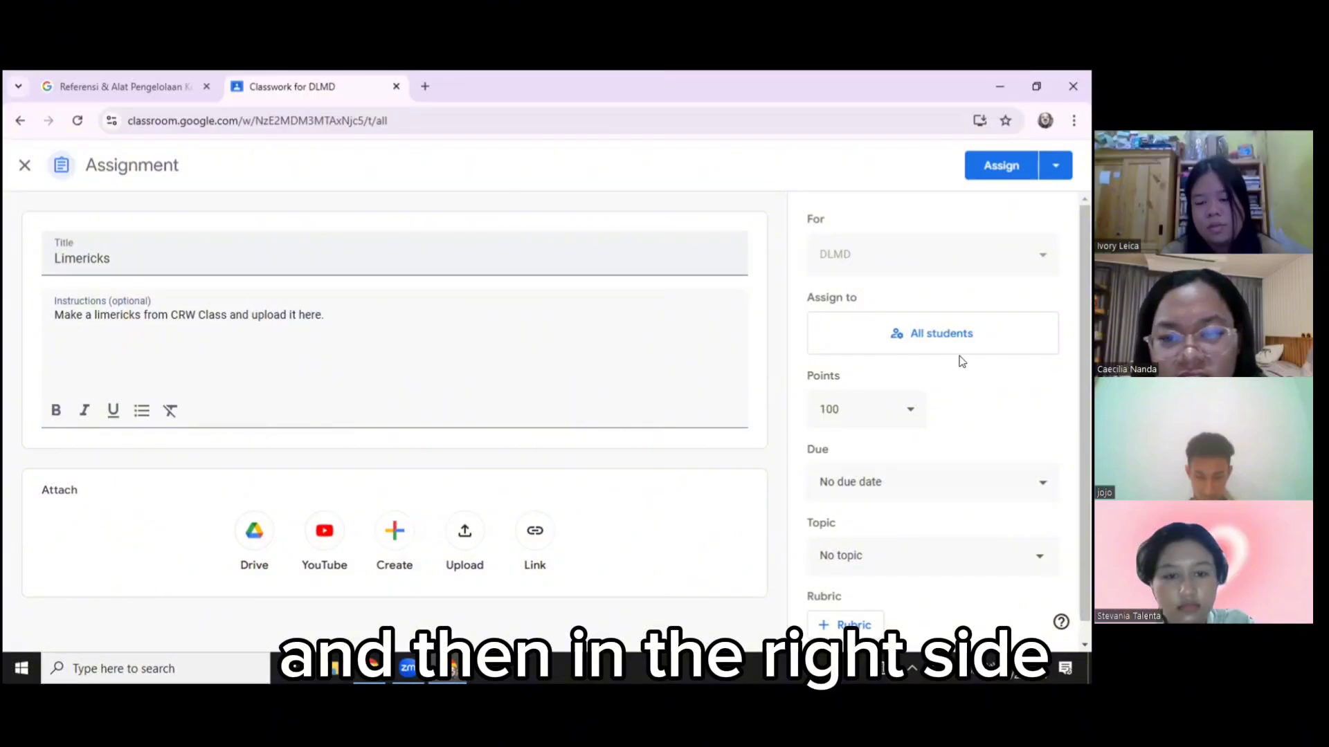
scroll(939, 389, down, 1)
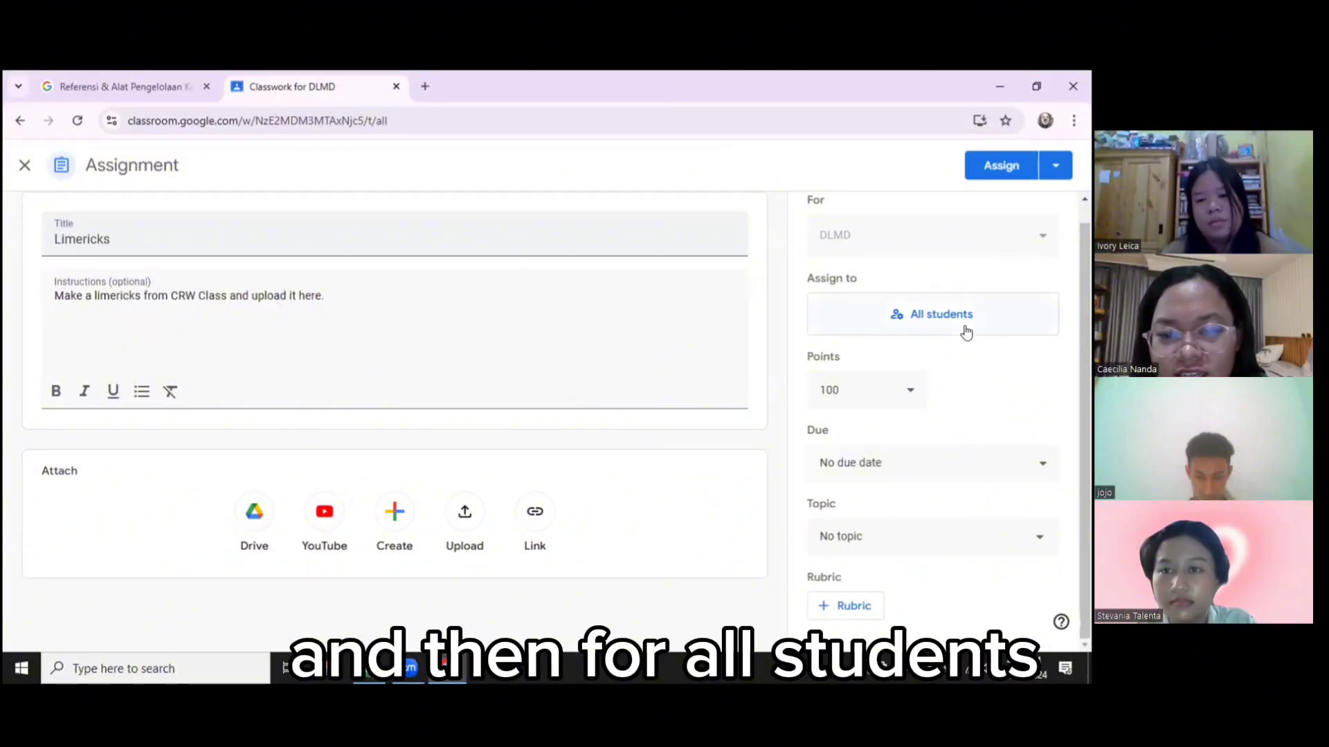
click(965, 325)
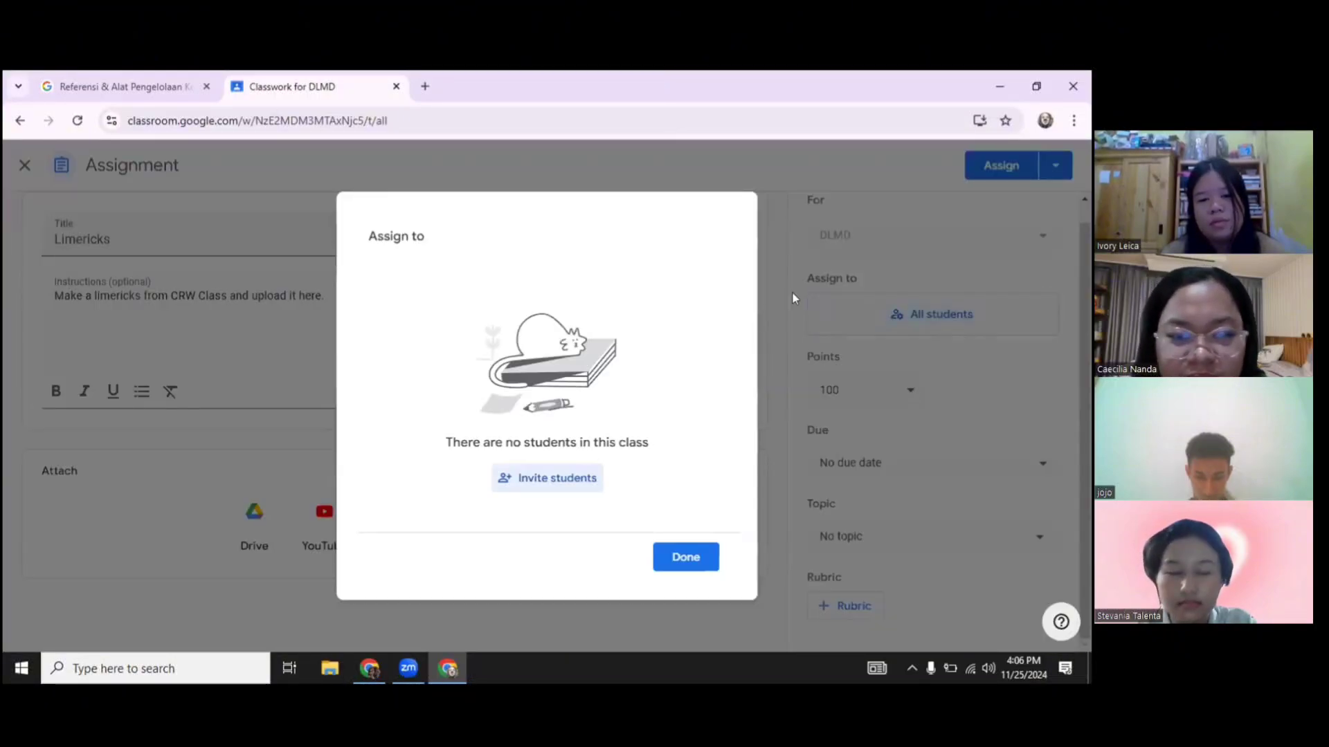
click(684, 557)
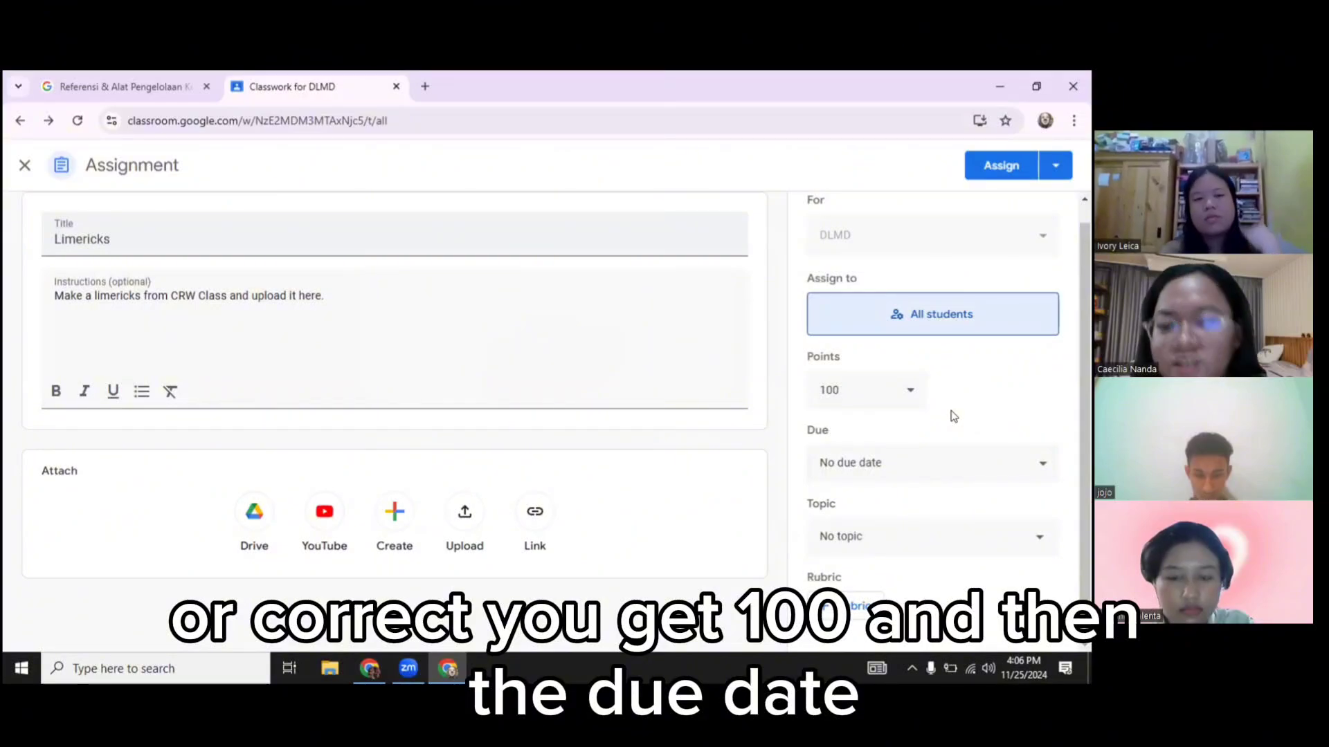
Set the Limericks due date to November 26, 2024 at 11:59 PM
click(920, 465)
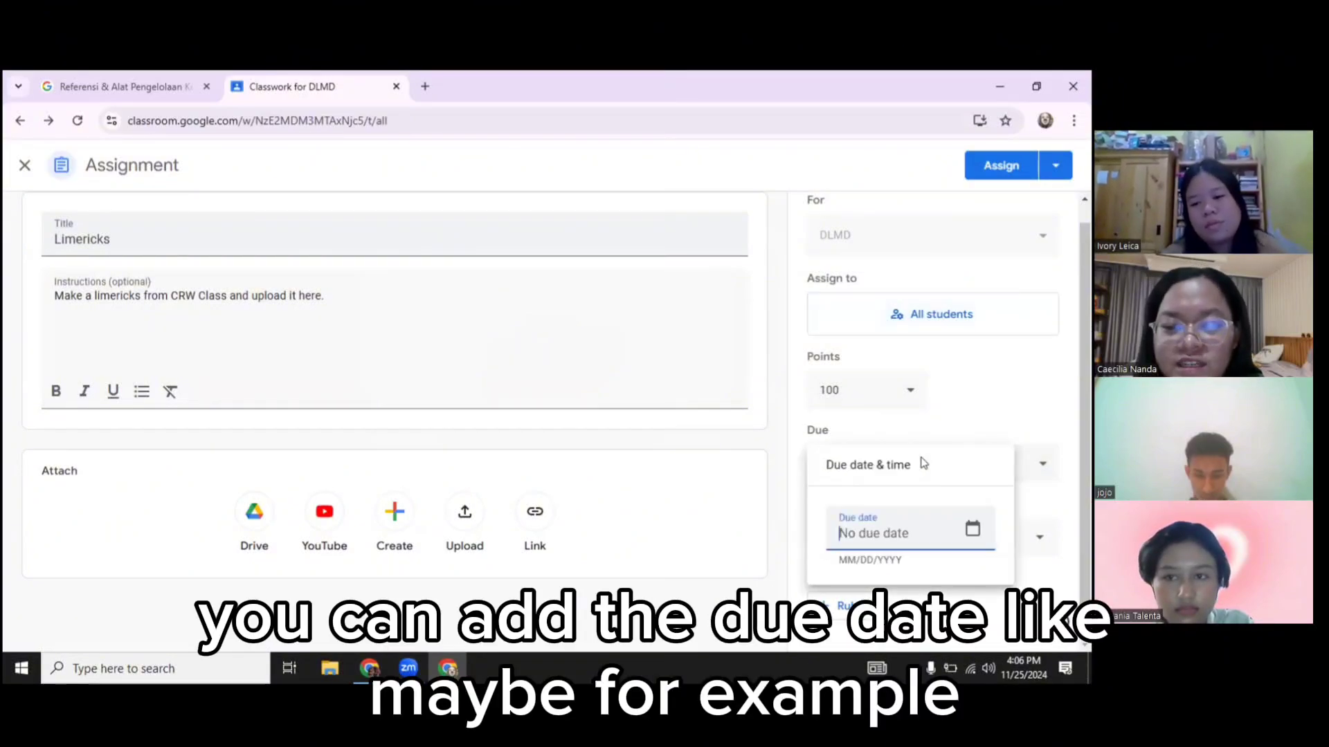
click(972, 529)
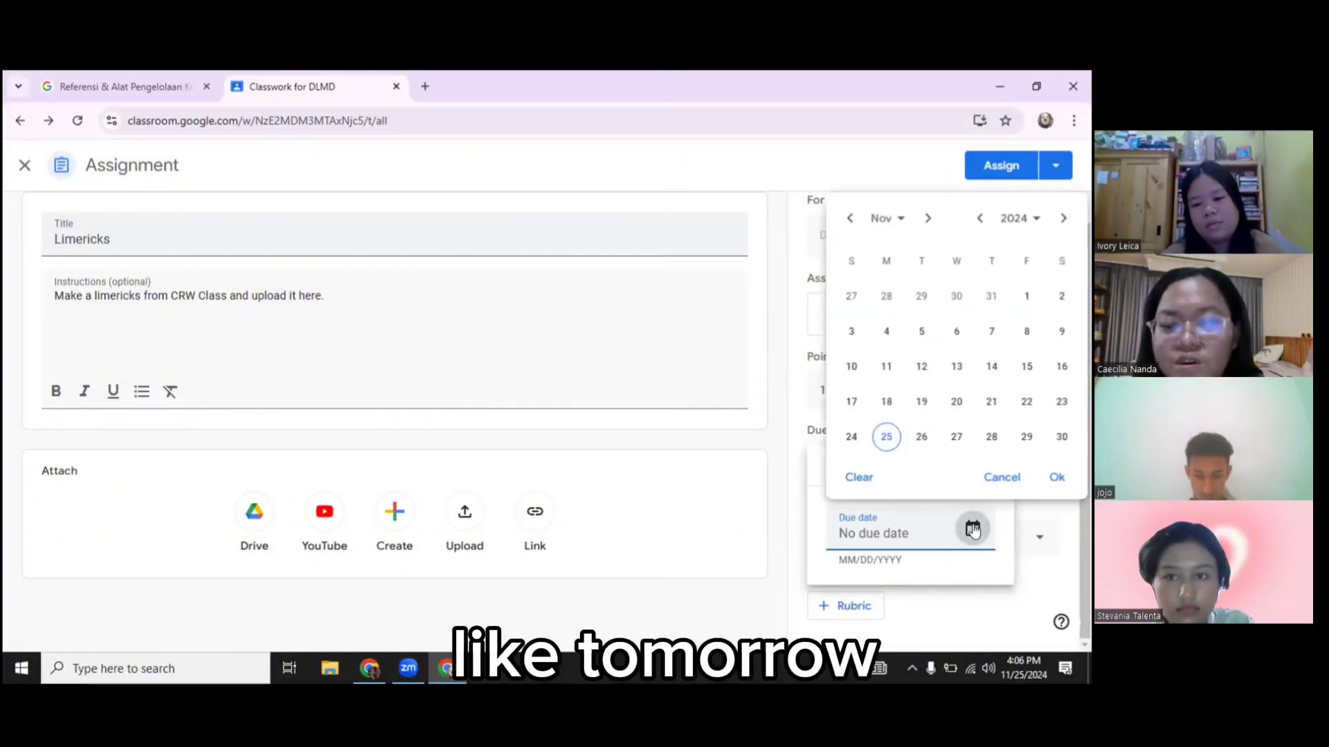
click(921, 438)
click(1057, 476)
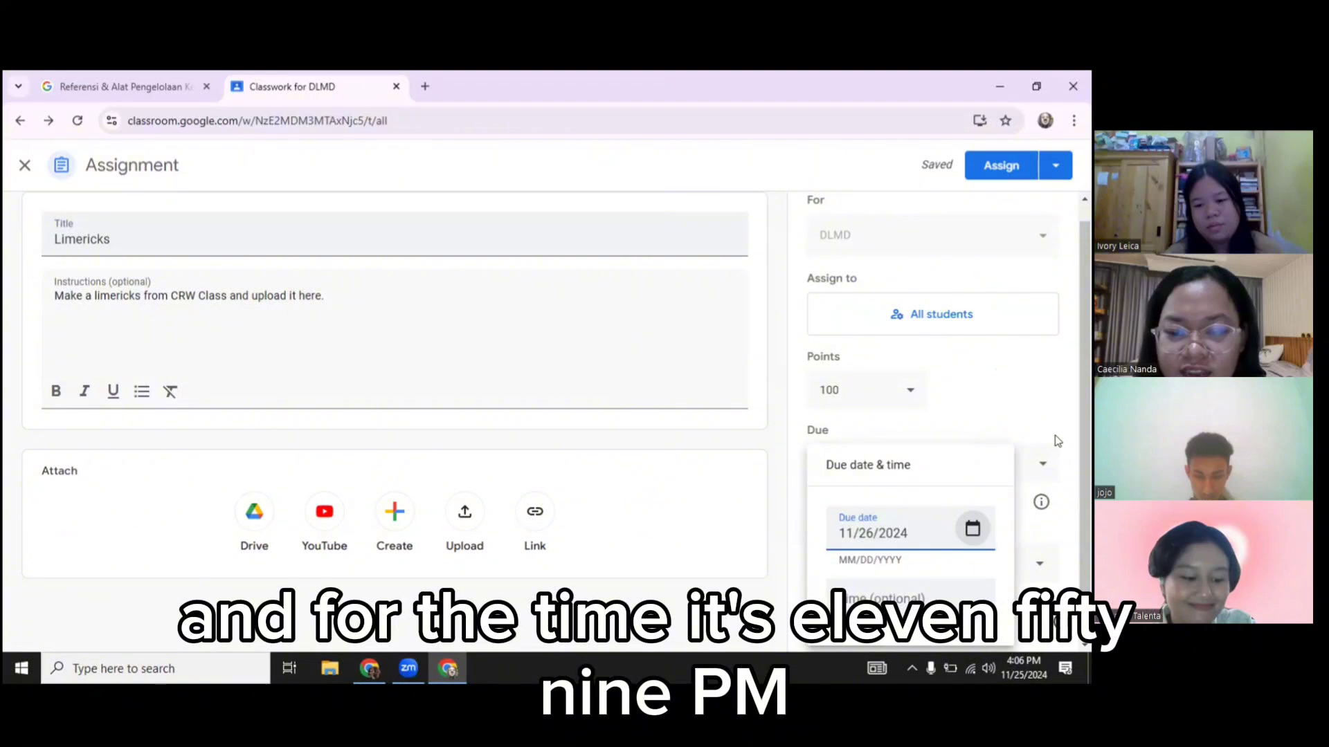
click(921, 598)
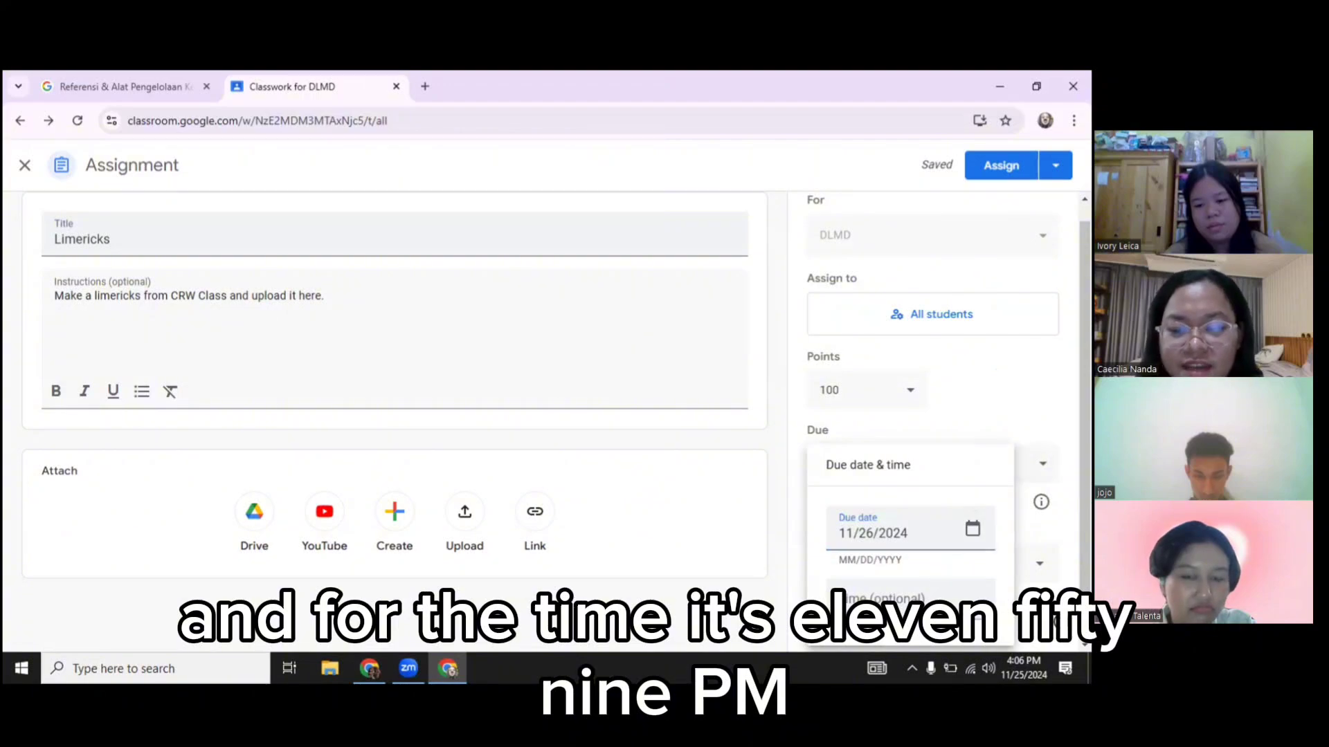
click(994, 419)
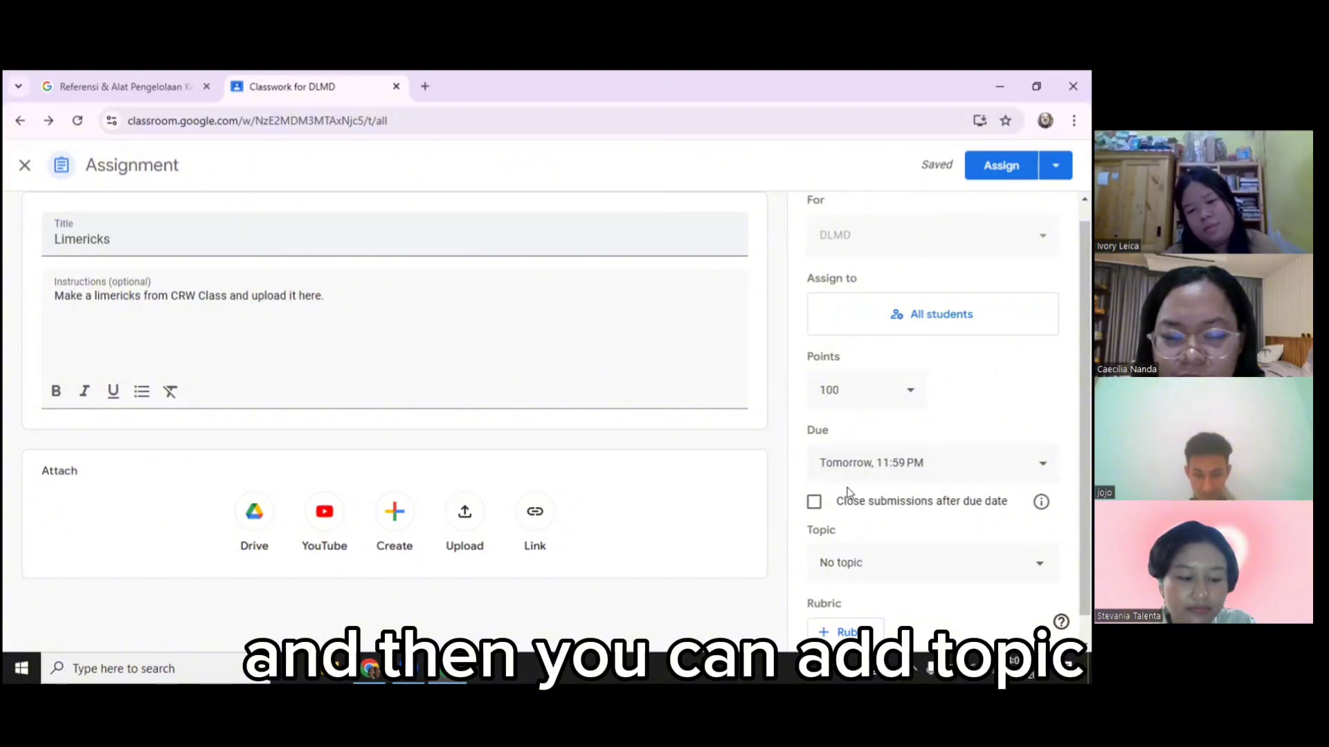
File the assignment under a new topic named 'Unit 1 : Limerick'
click(878, 558)
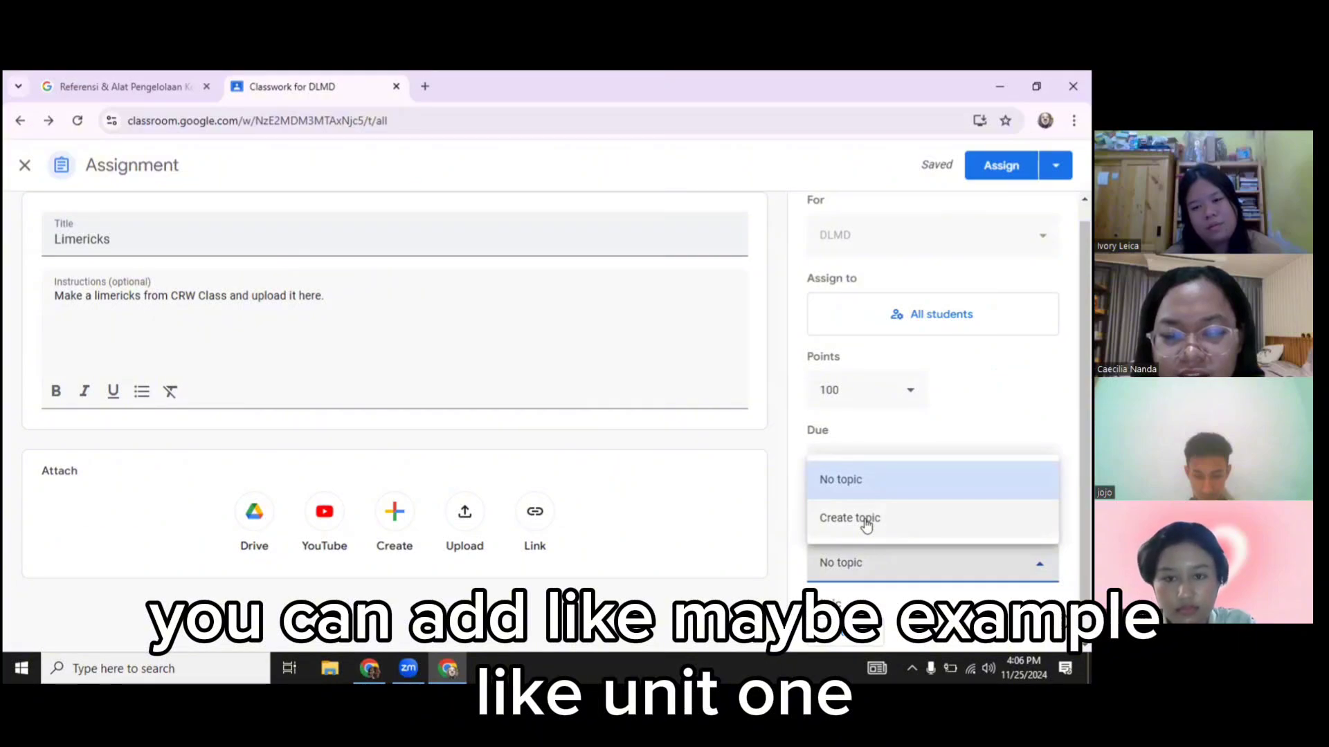
click(866, 525)
text(Unit 1 : Lim)
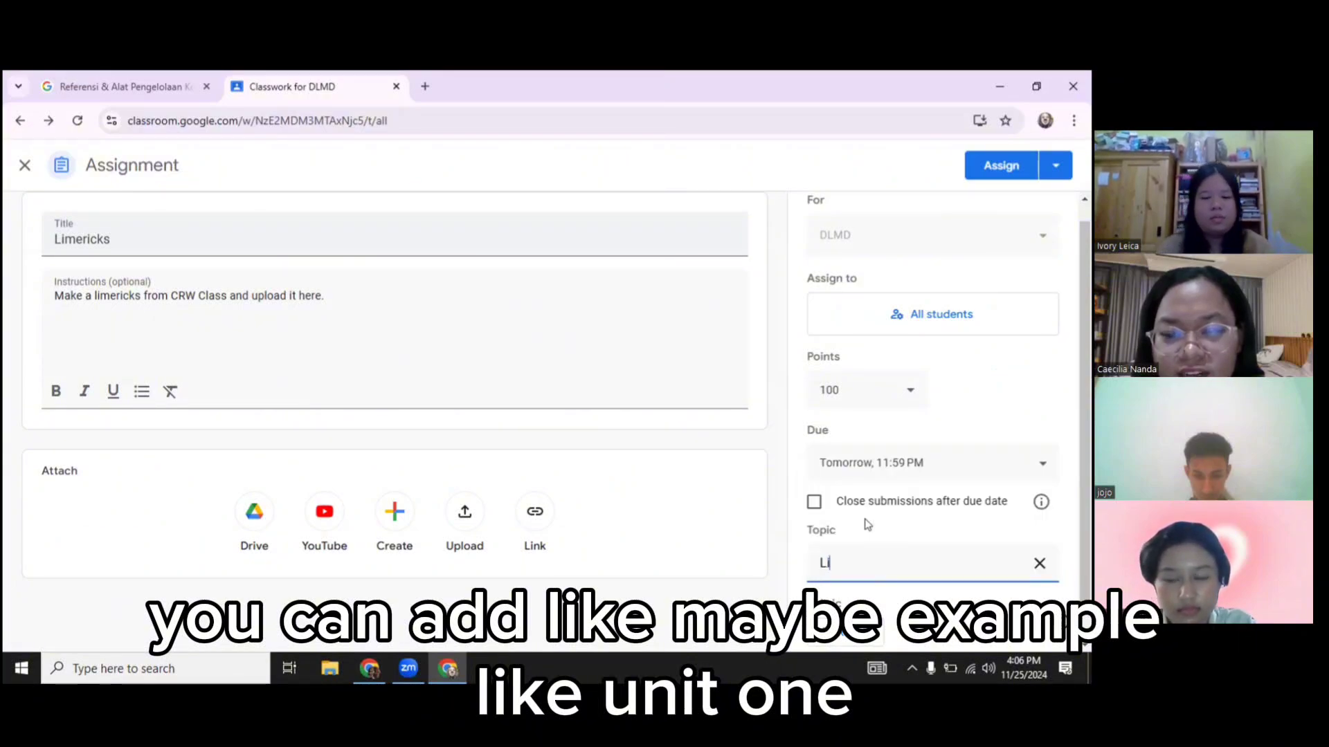
text(er)
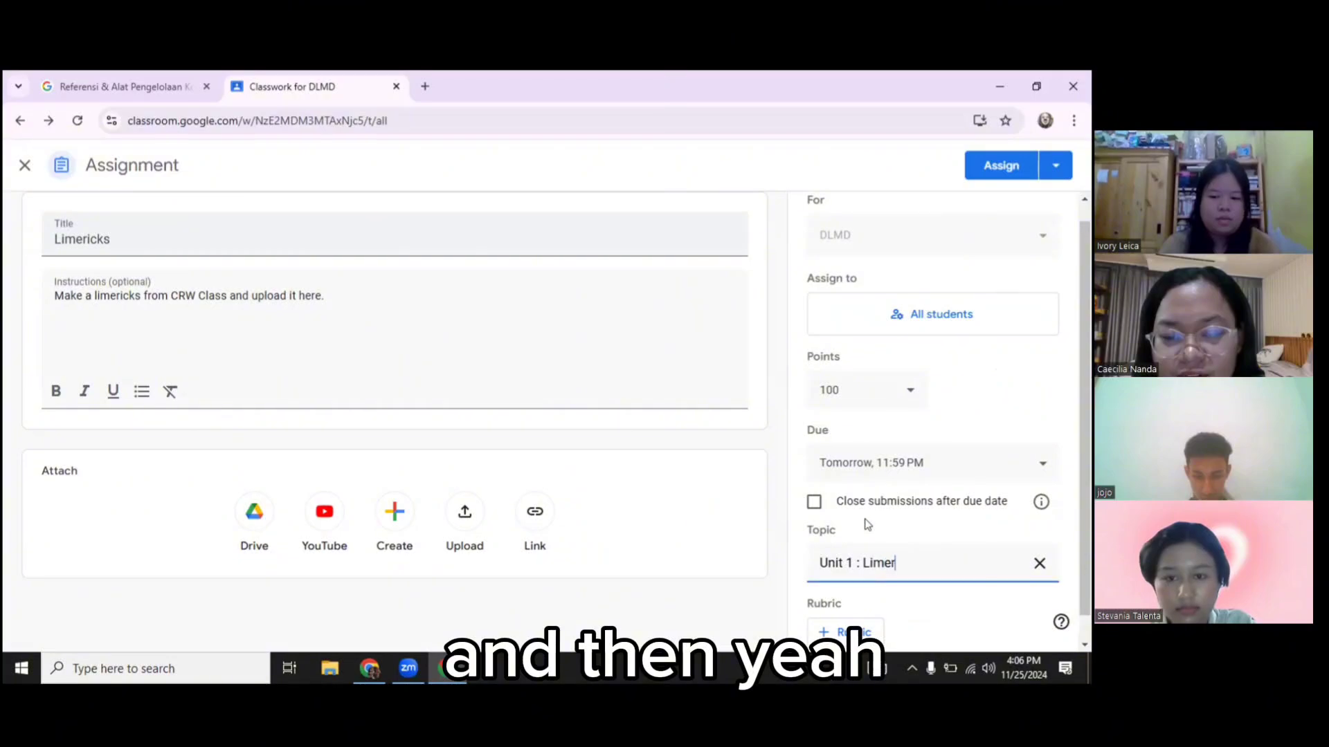
text(ick)
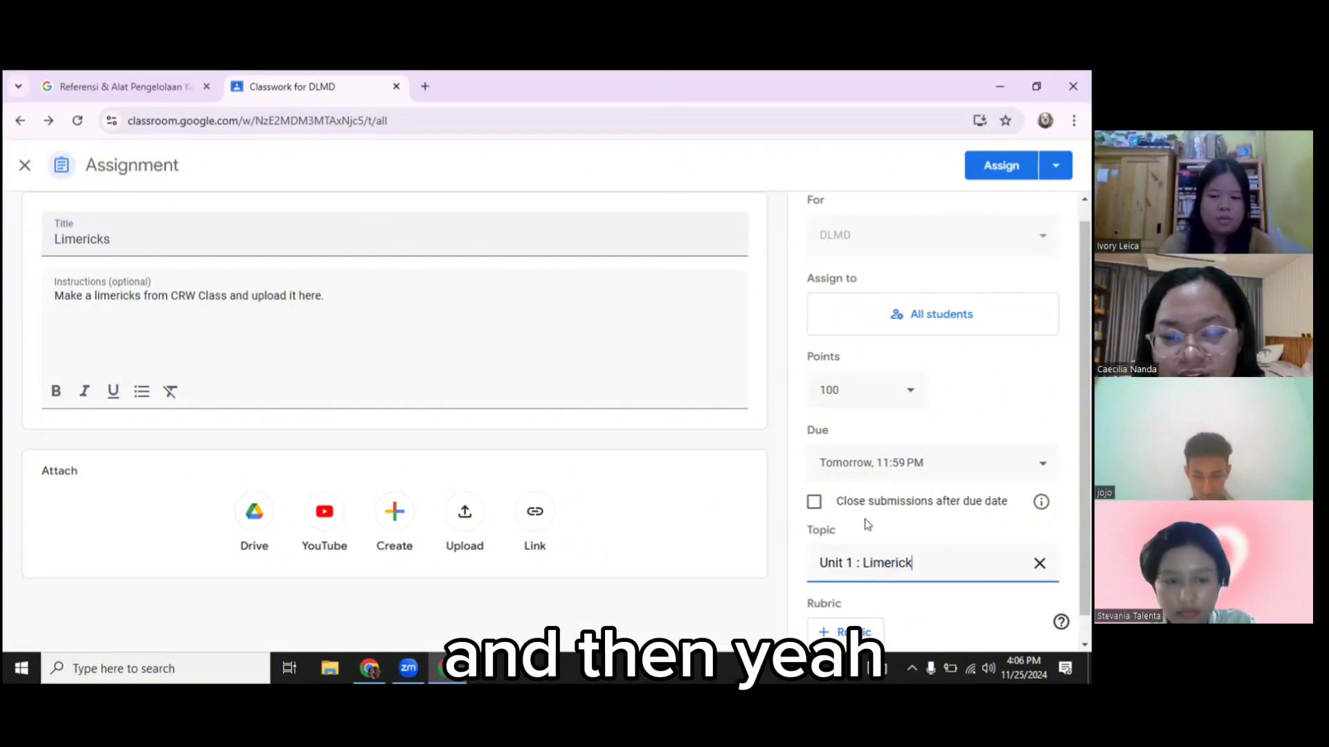
click(975, 438)
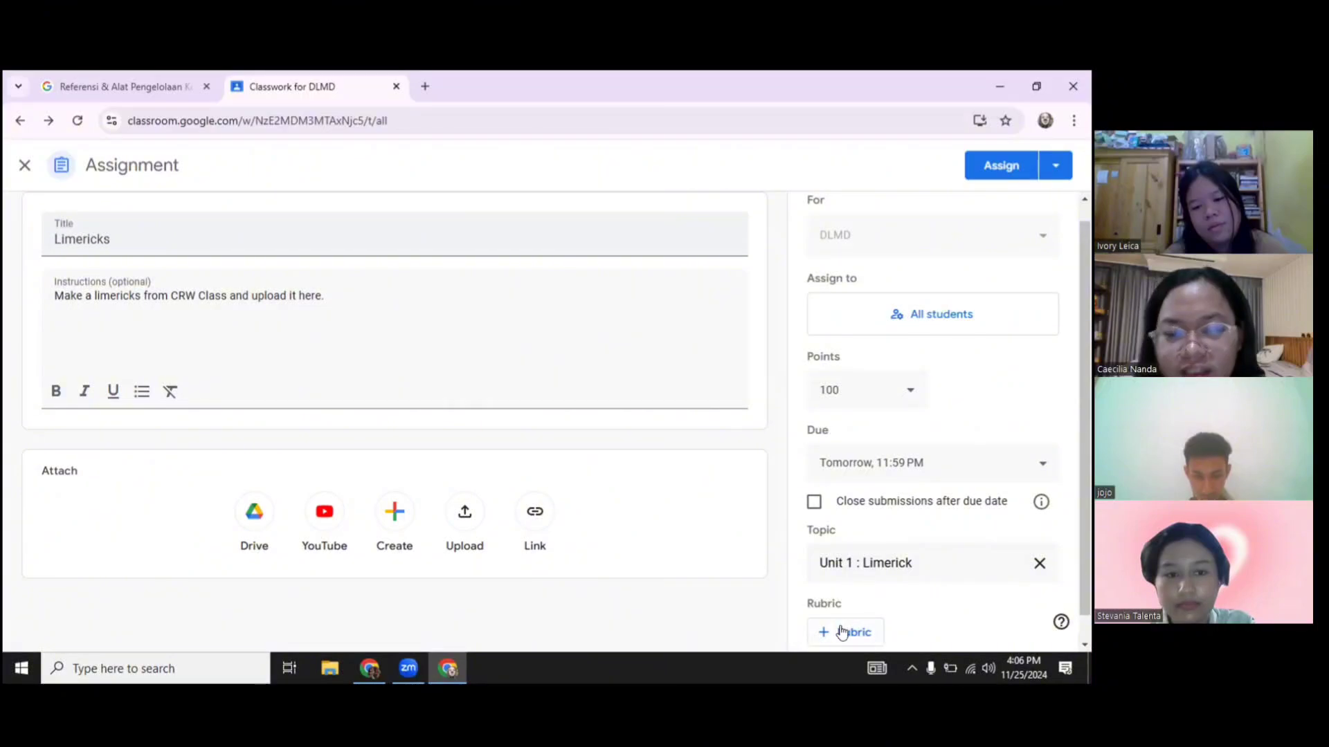
Glance at the rubric options, then post the Limericks assignment to DLMD
click(842, 632)
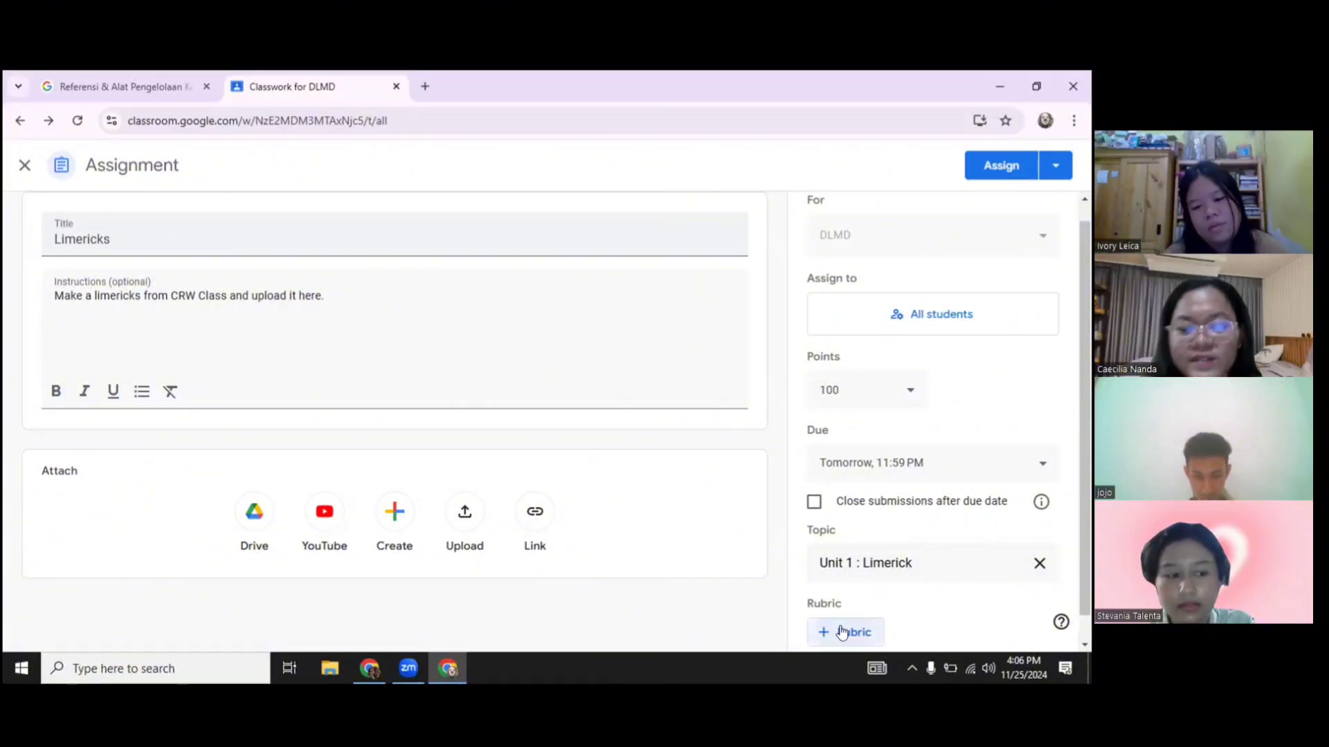
click(726, 593)
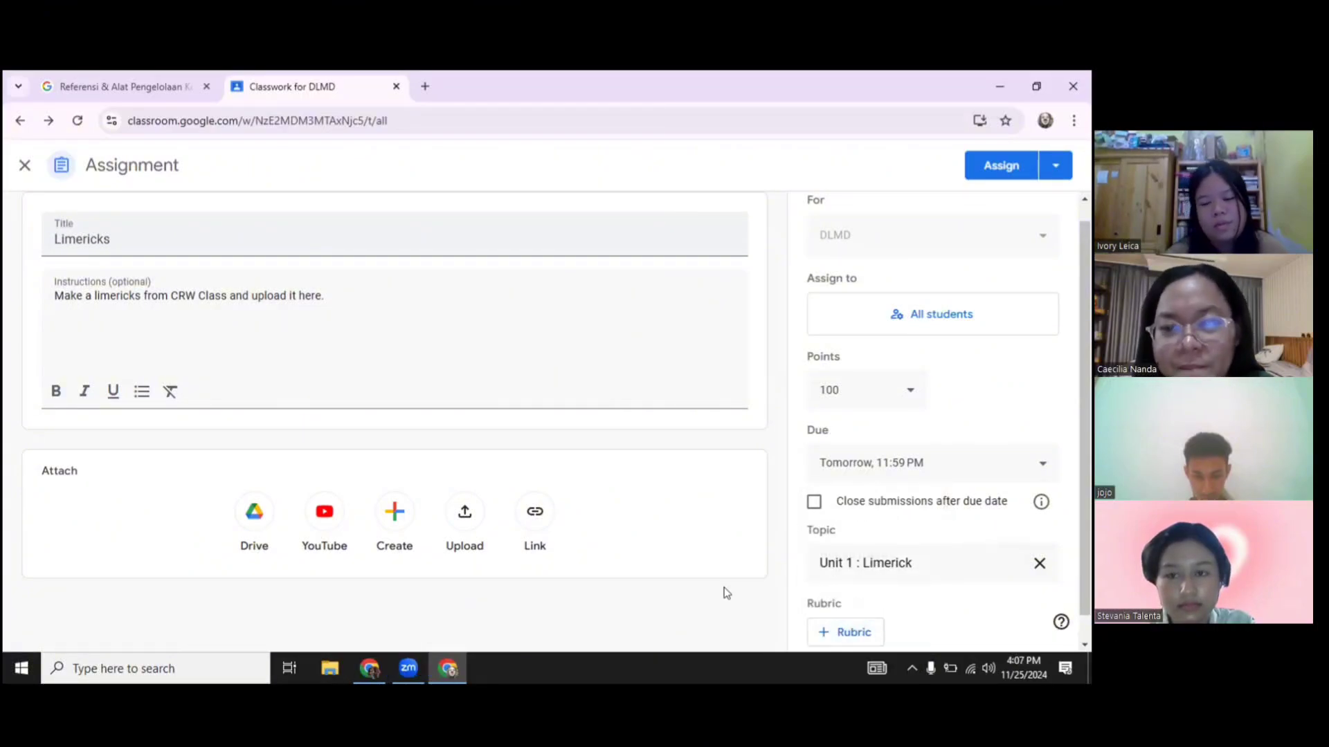
click(995, 167)
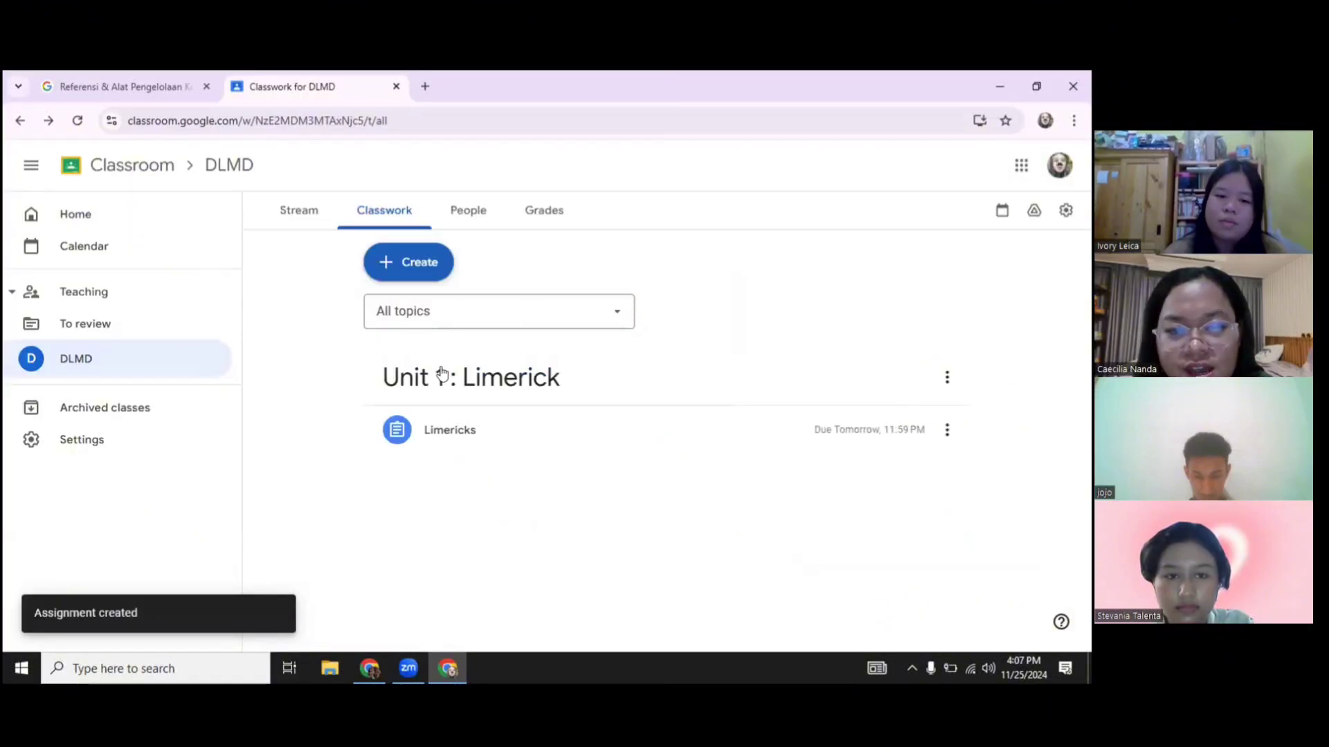
Start a quiz assignment titled 'Daily Quiz - Narrative Text' and open its Blank Quiz form
click(396, 261)
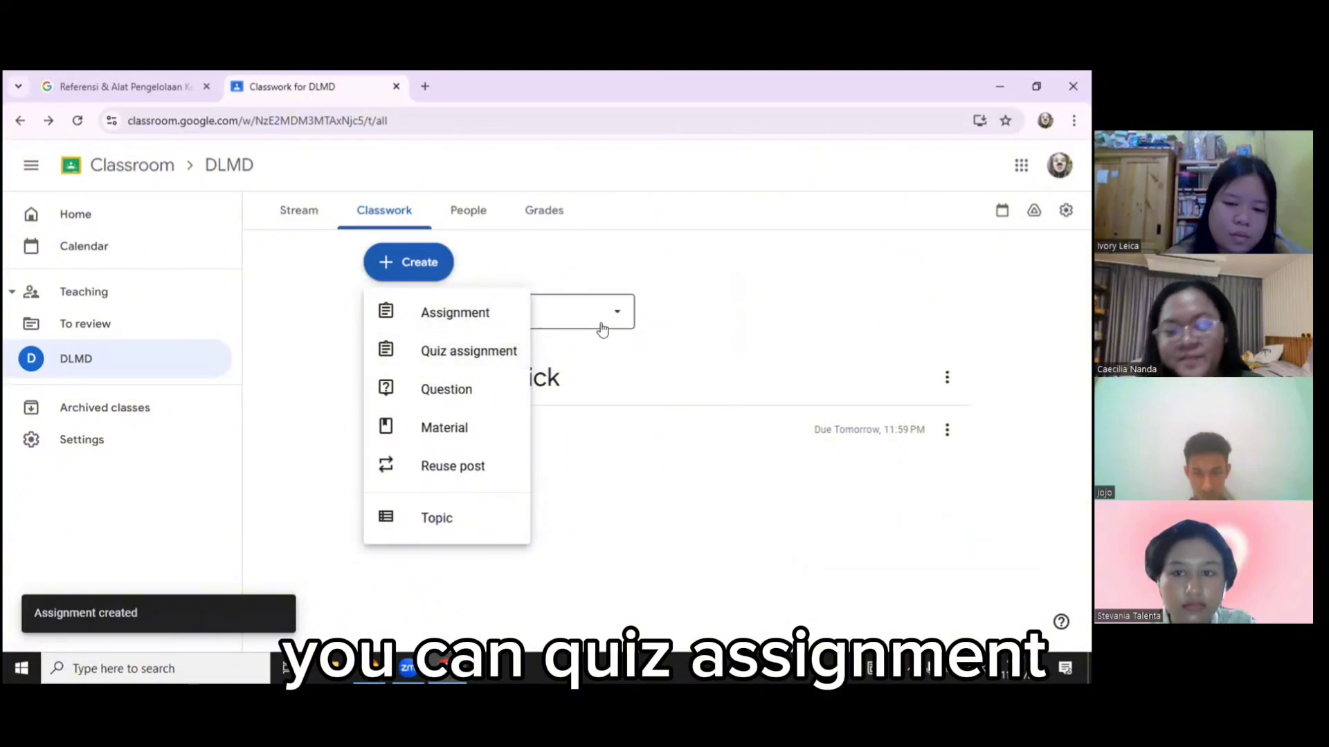
click(487, 350)
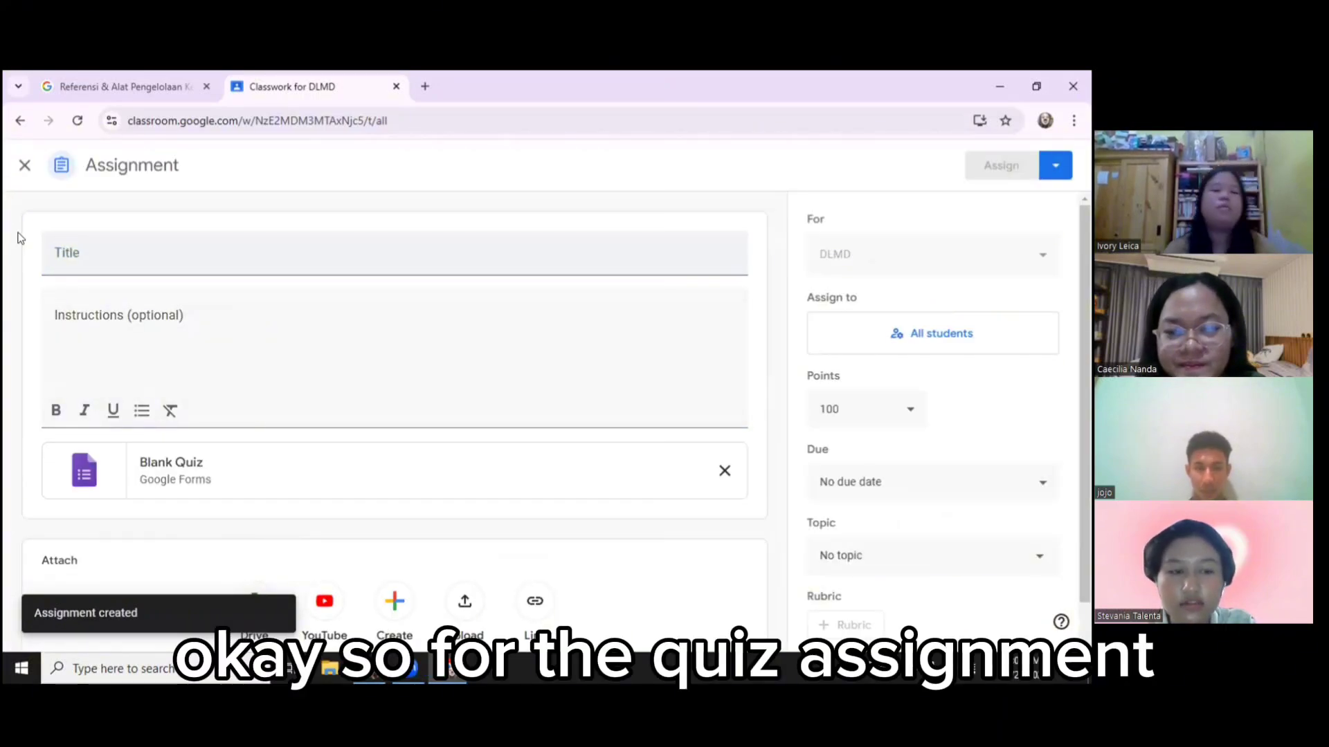
click(80, 252)
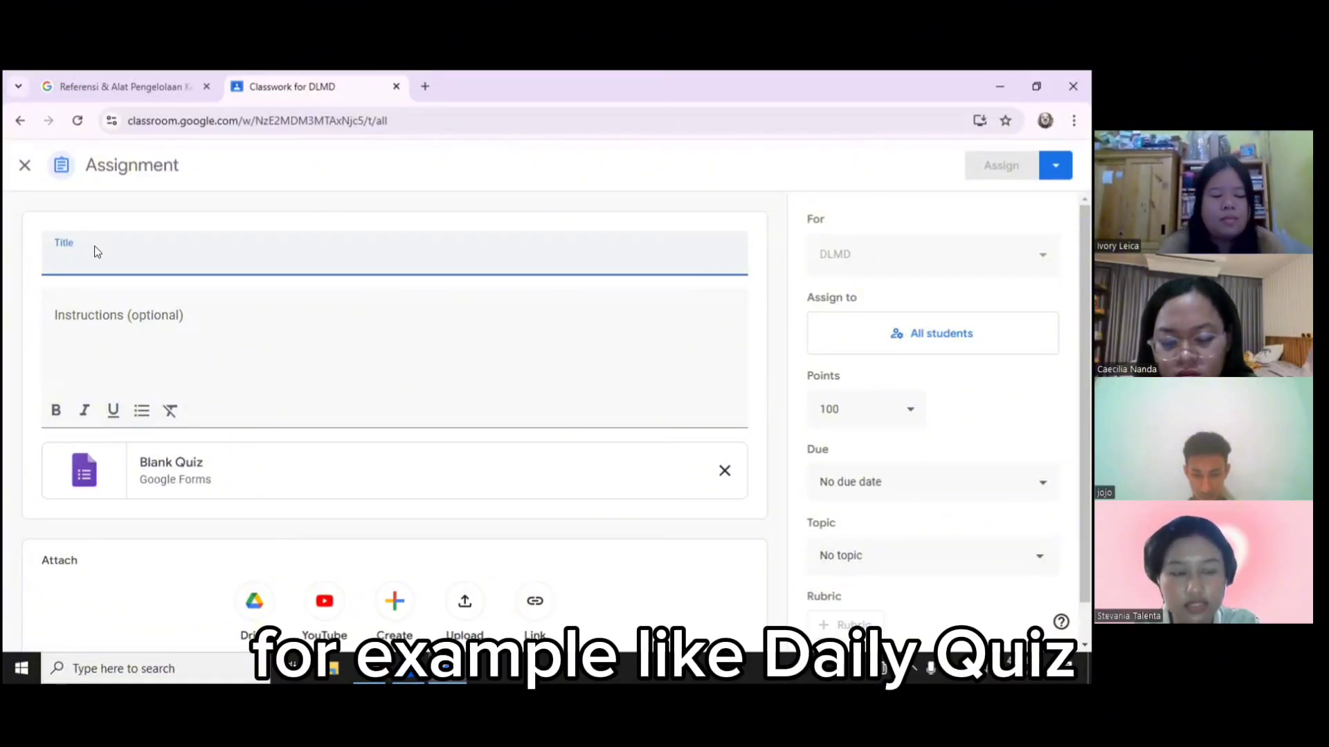
text(Daily)
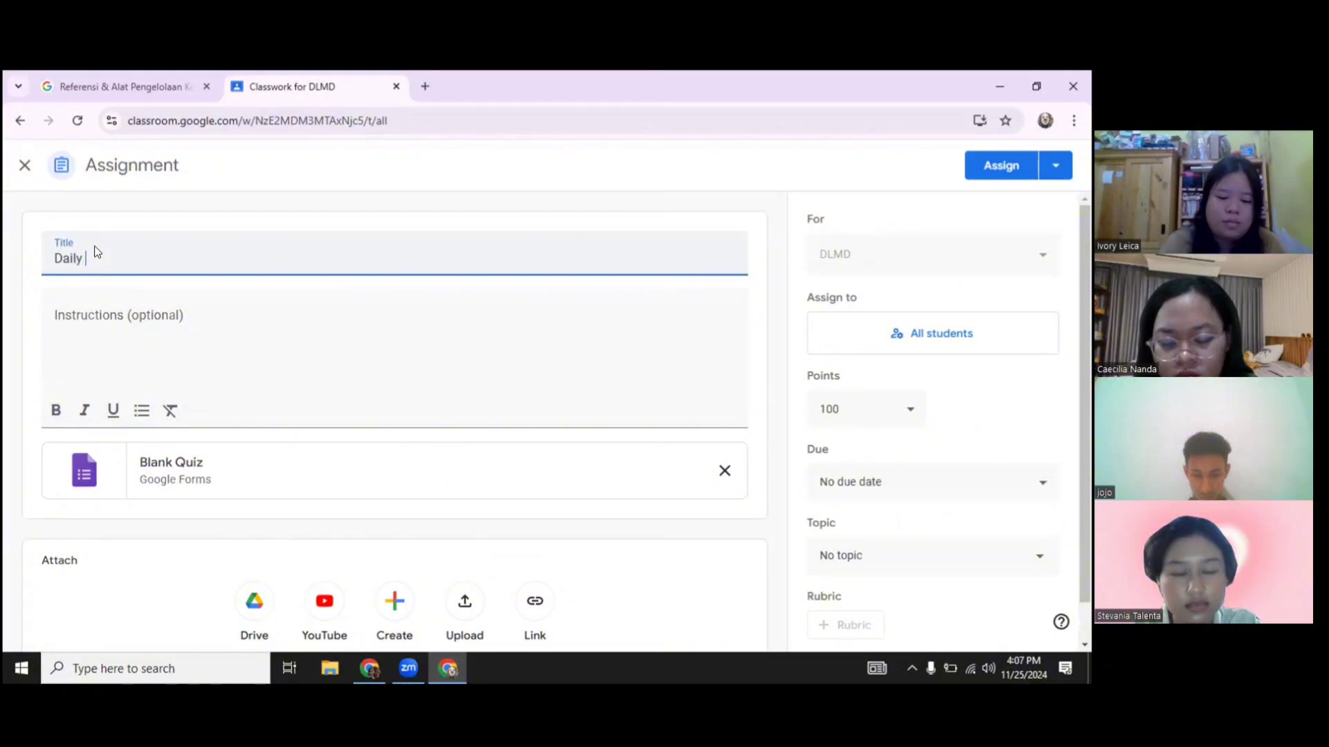
text( Quiz)
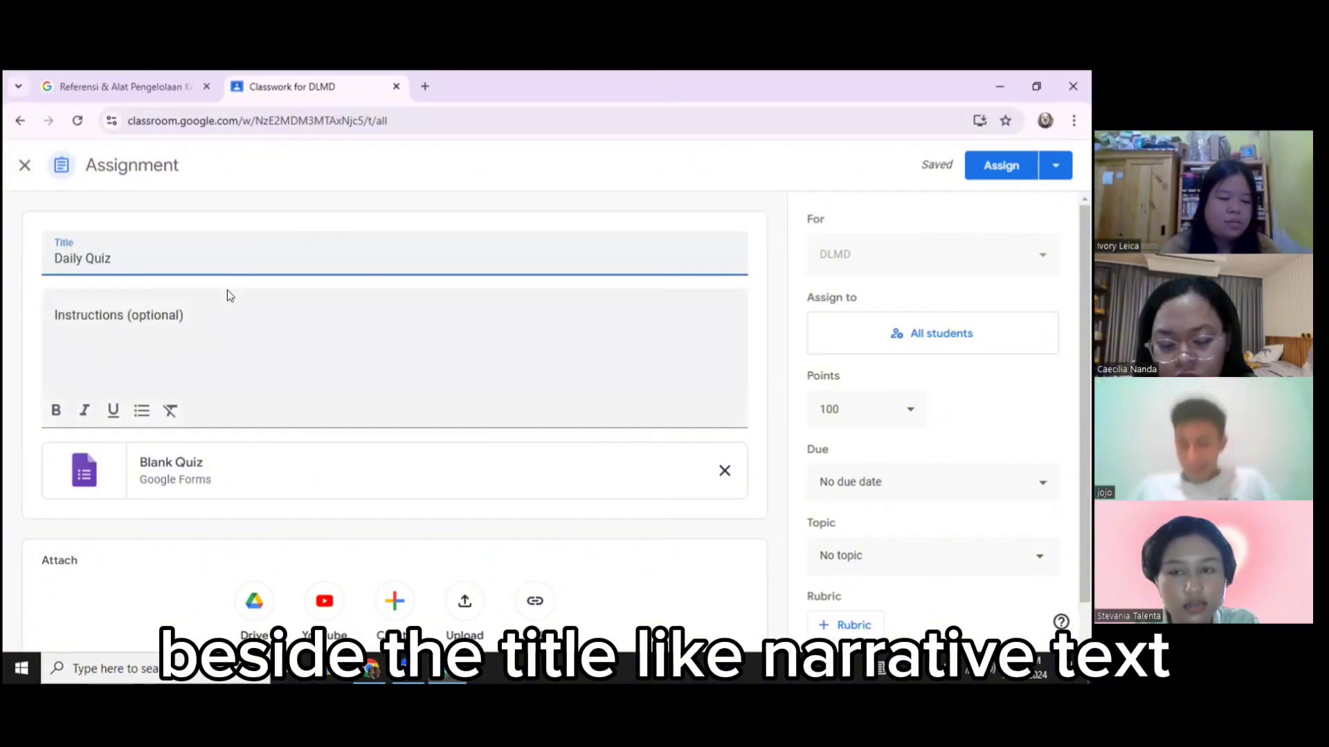
text( - Na)
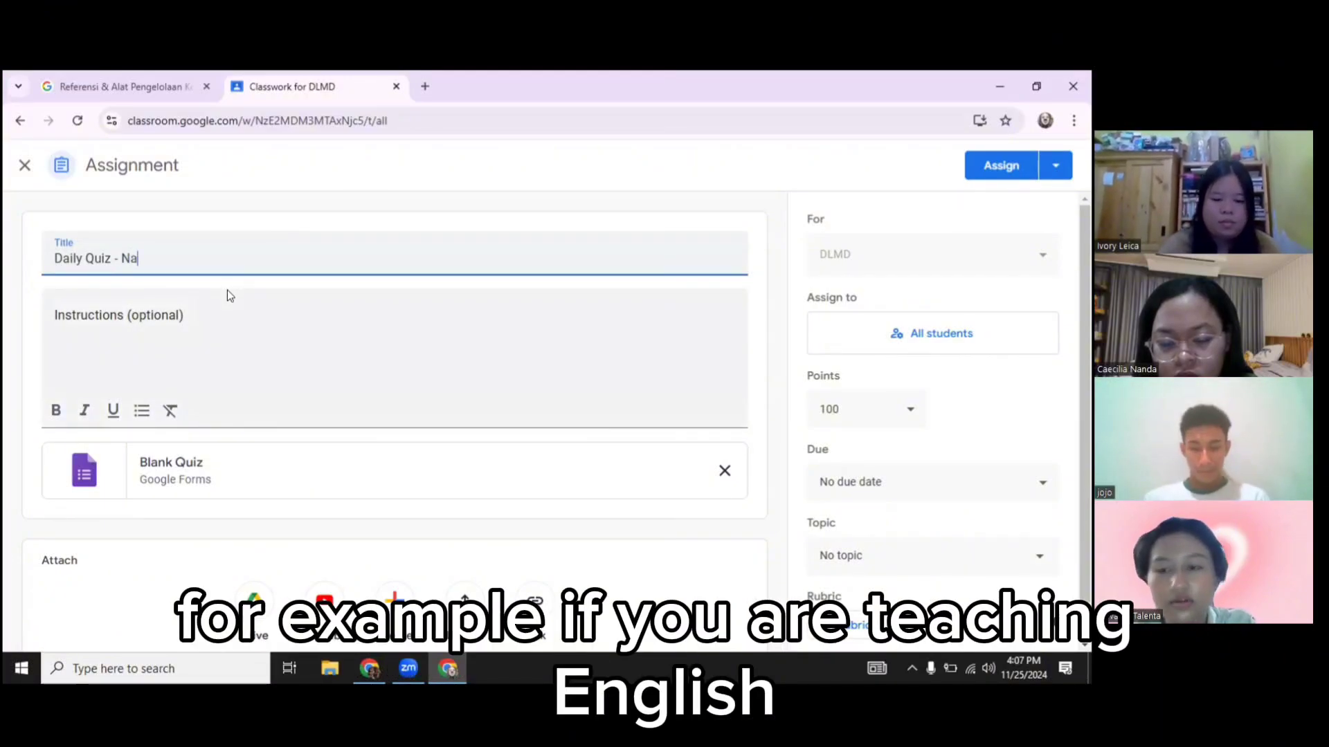
text(rrative Text)
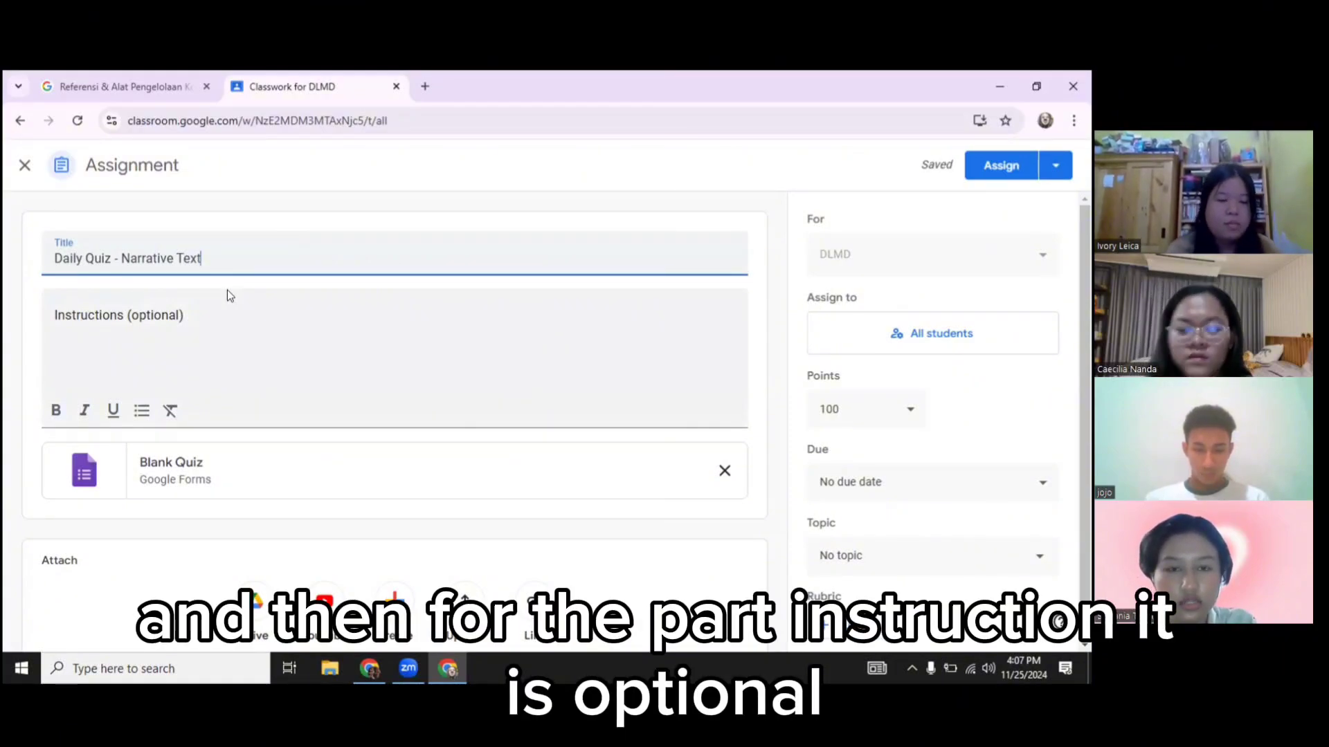
click(169, 332)
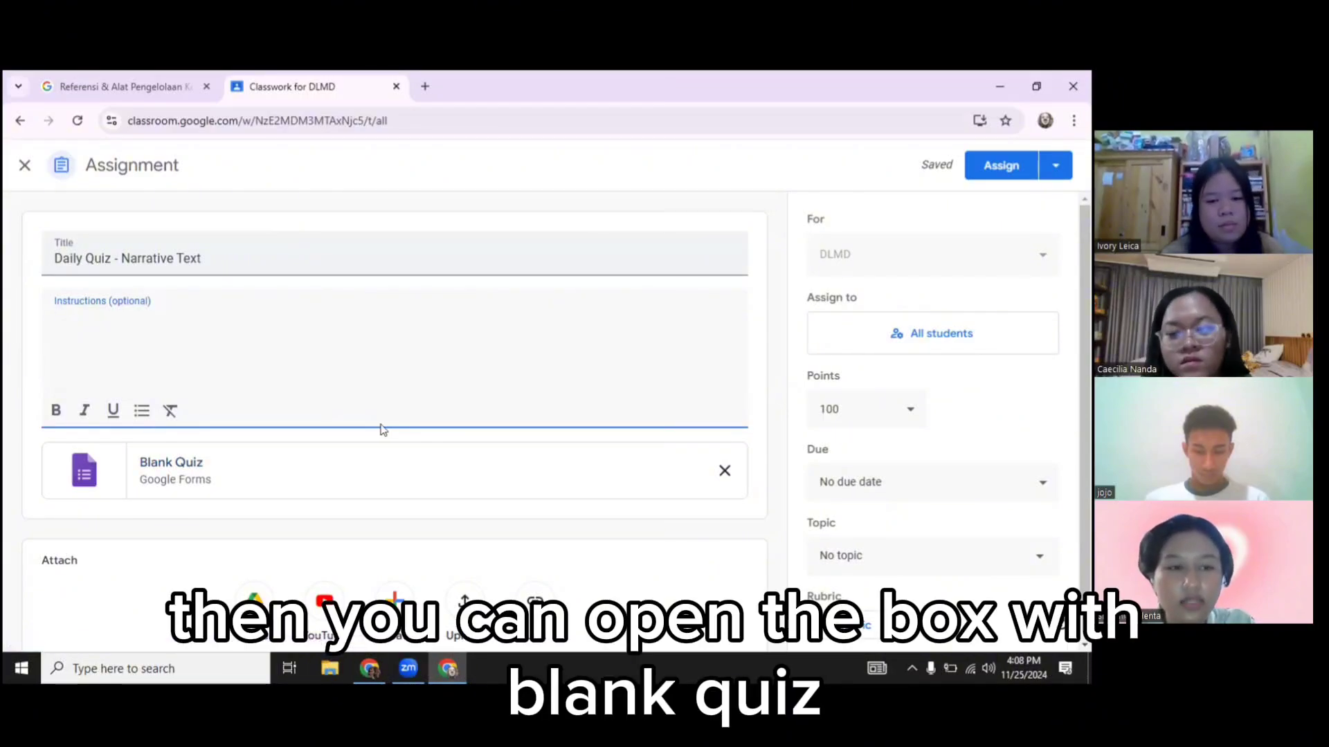
click(171, 462)
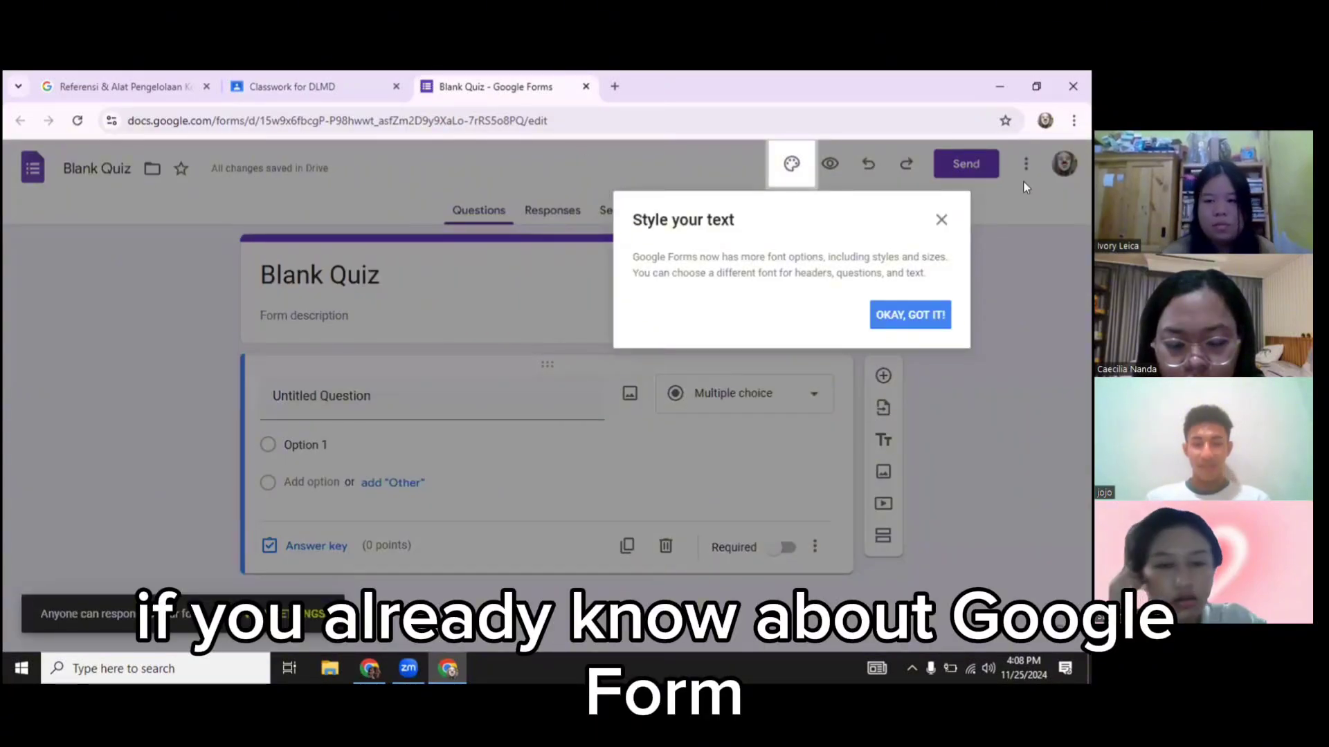
Close the 'Style your text' tip and check the first question's type list without changing it
click(941, 222)
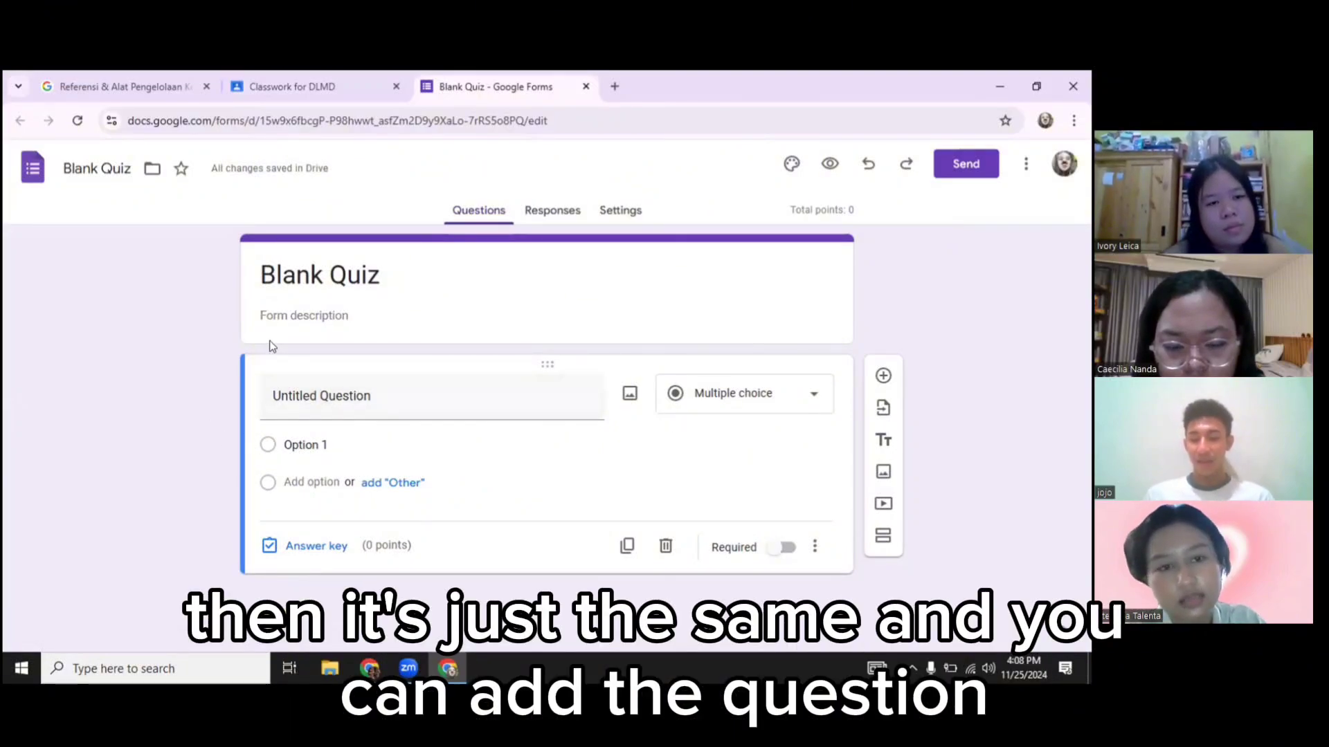
click(340, 388)
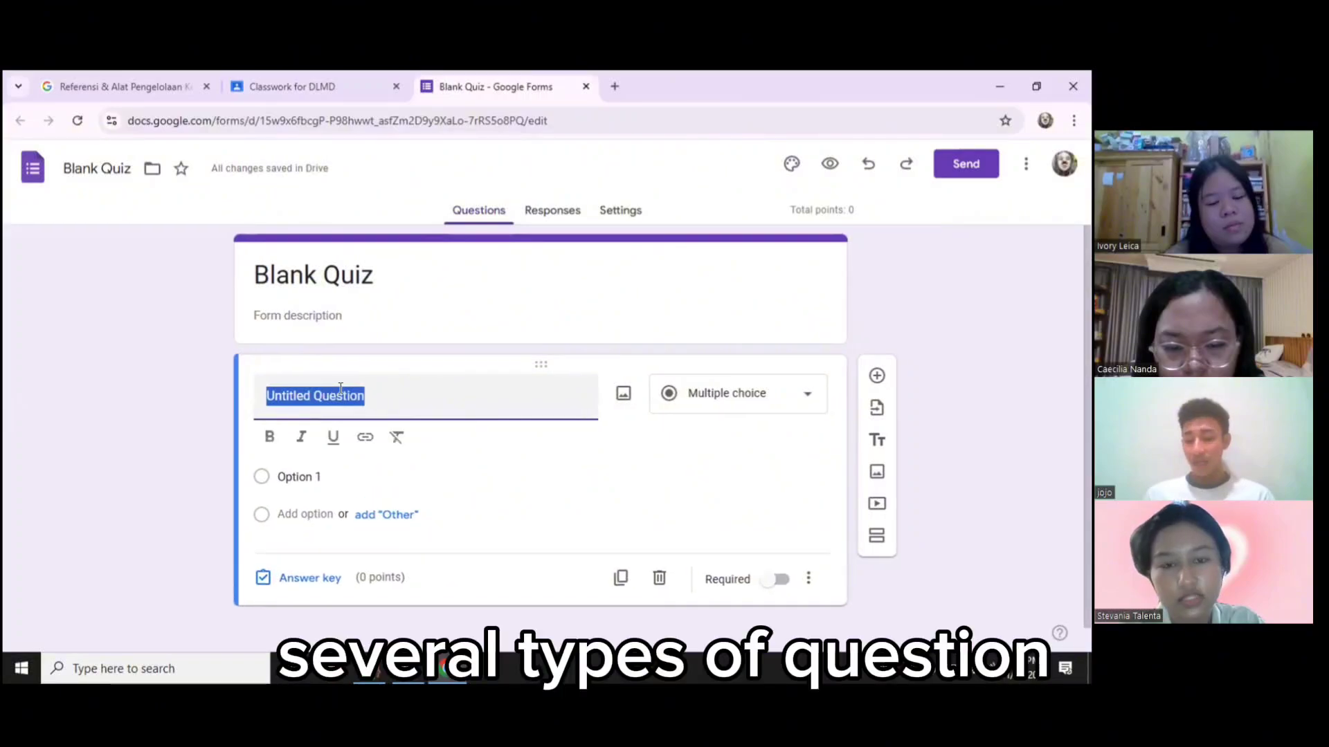
click(214, 475)
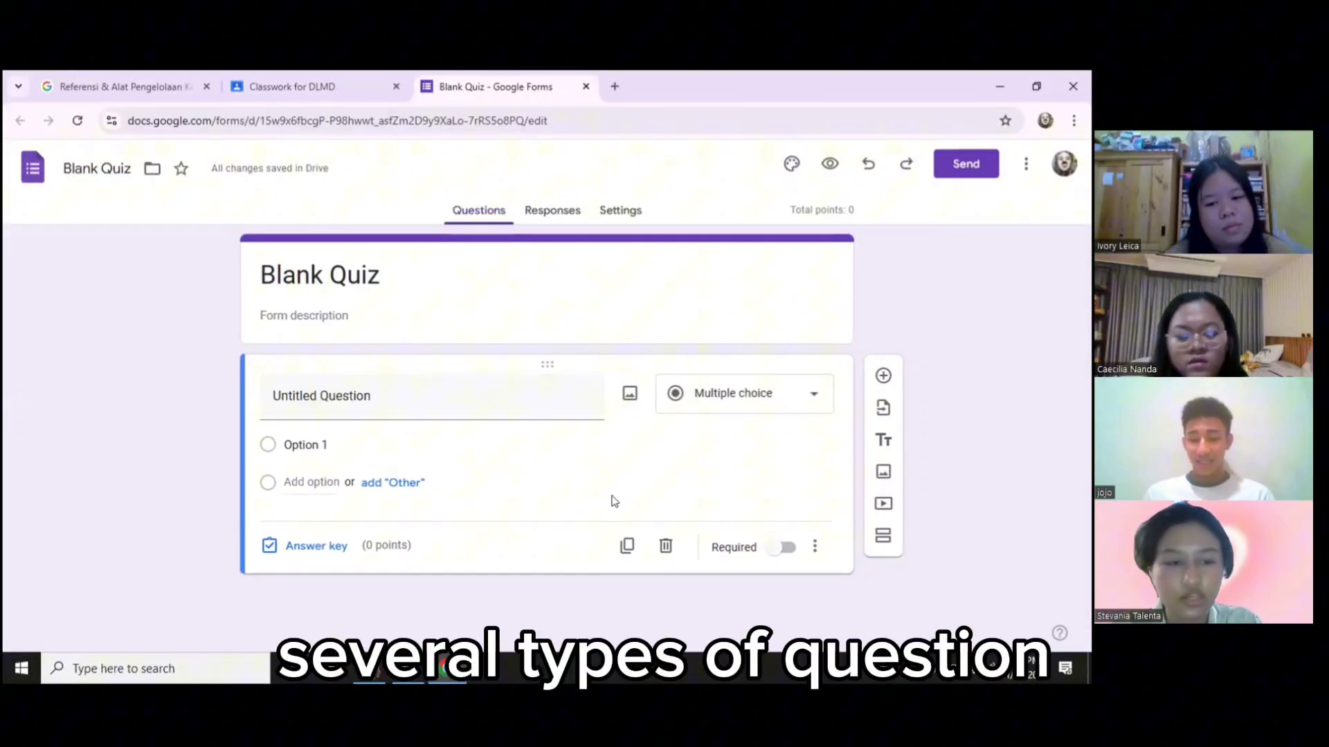
click(770, 403)
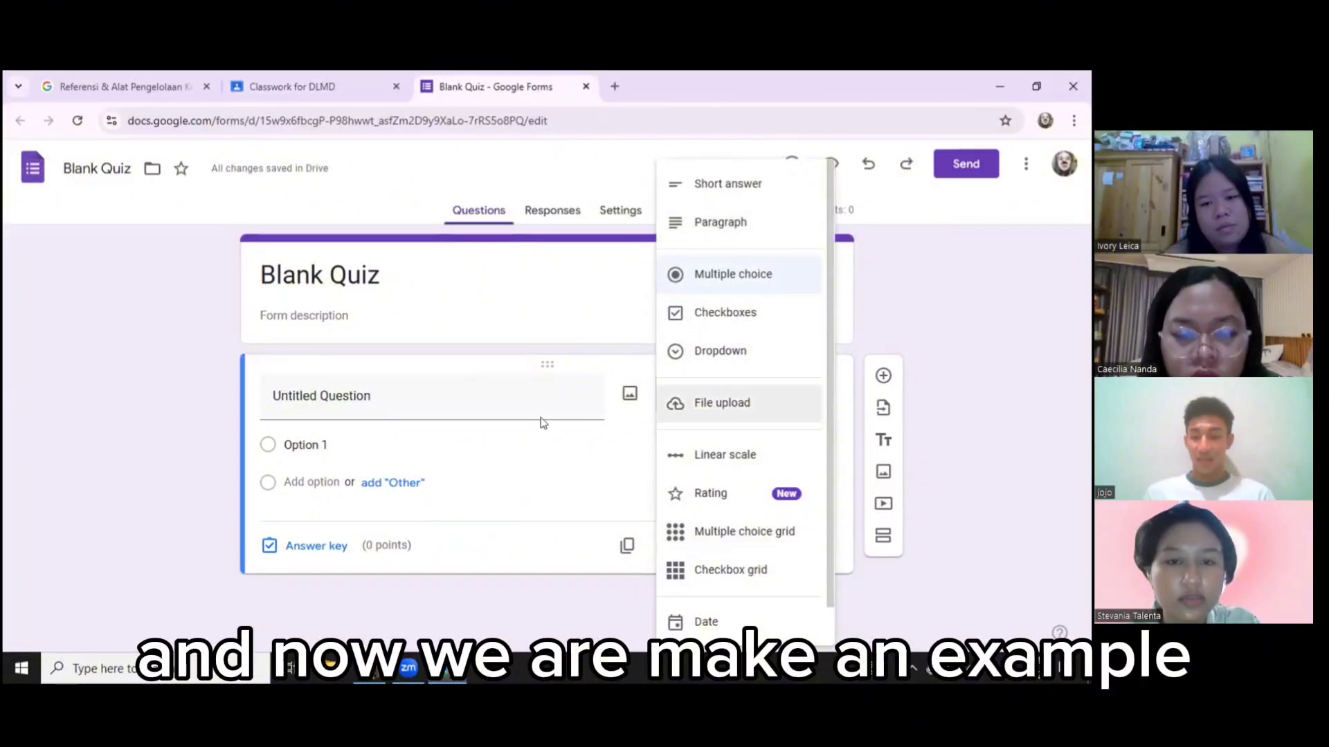
click(220, 408)
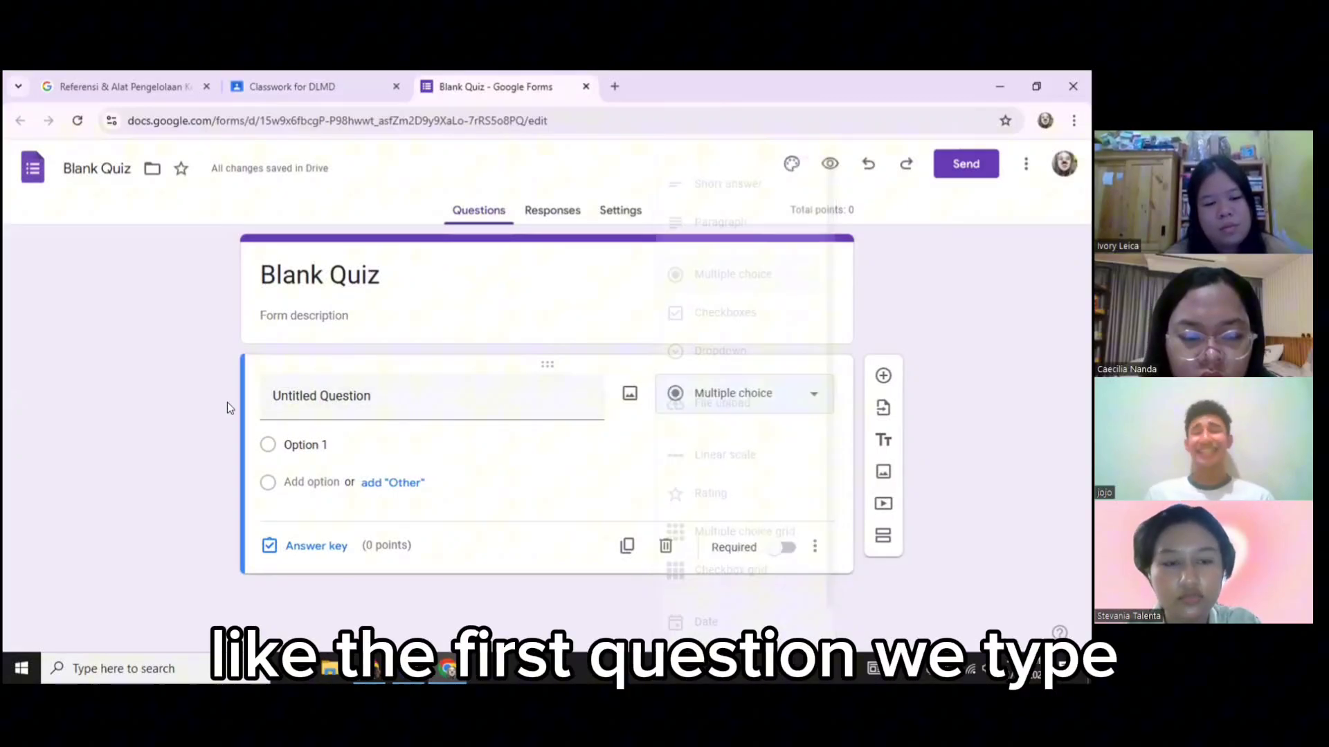
Title the first question 'What are problem or something happen in the story', keeping it multiple choice
click(336, 389)
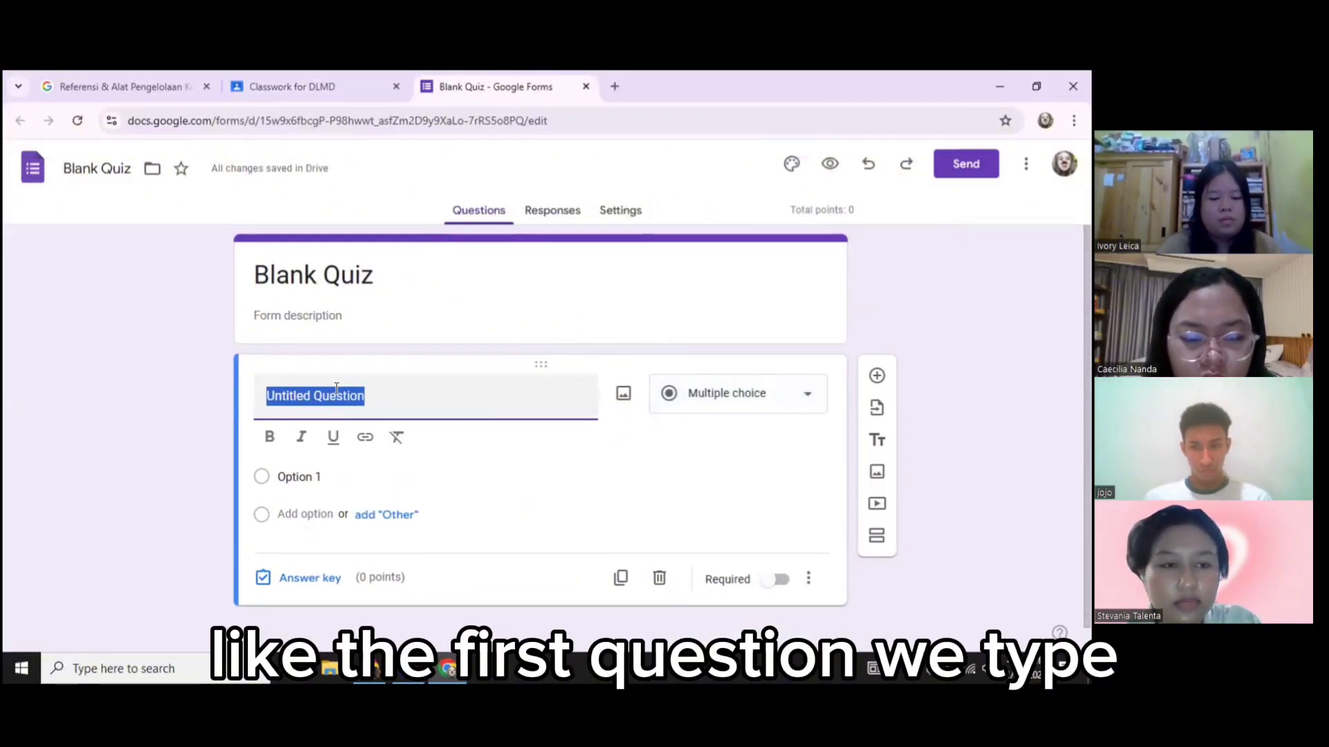
key(BackSpace)
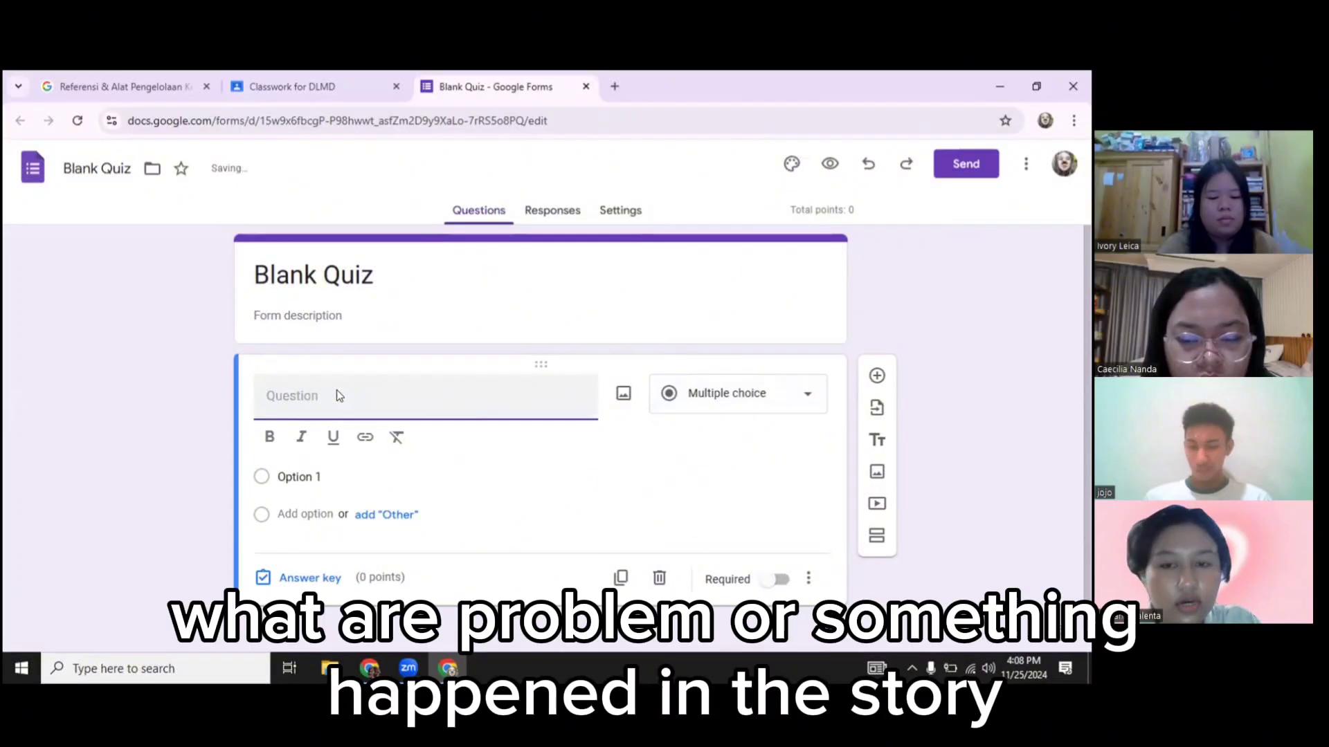
text(A)
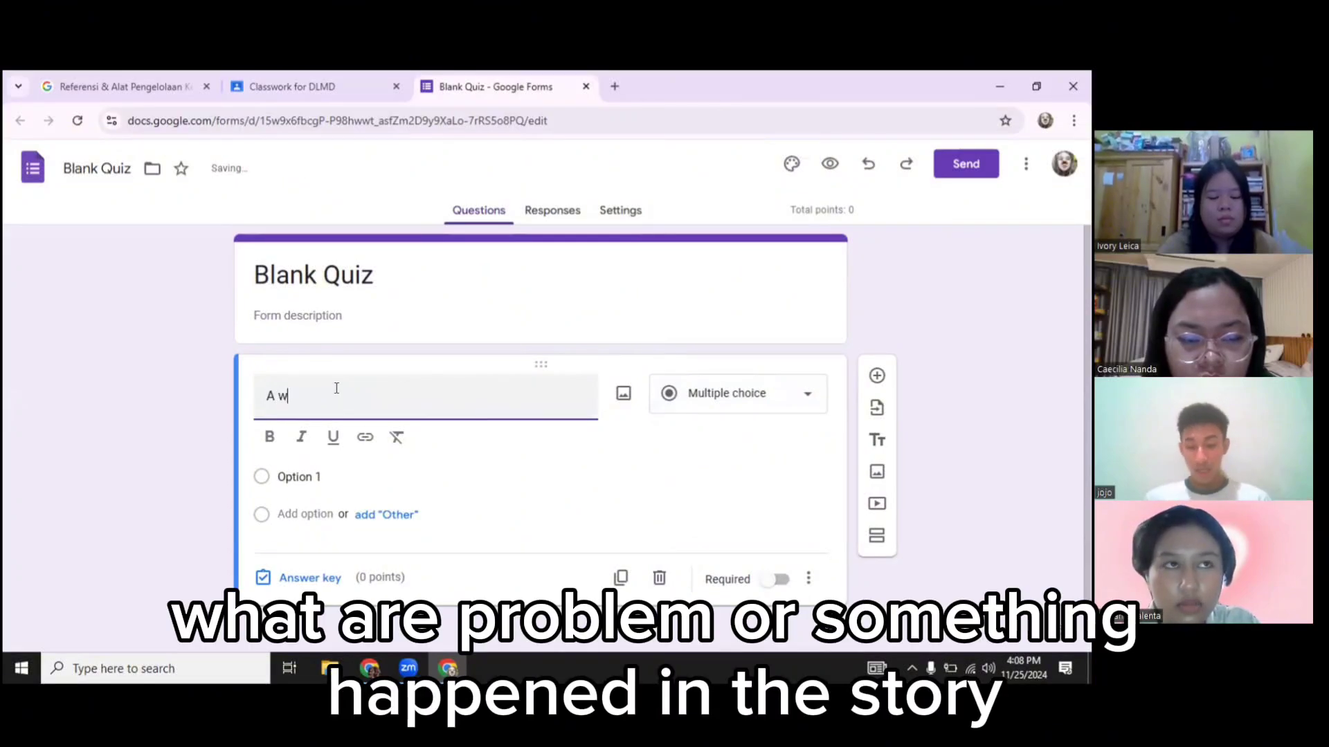
key(BackSpace)
text(What )
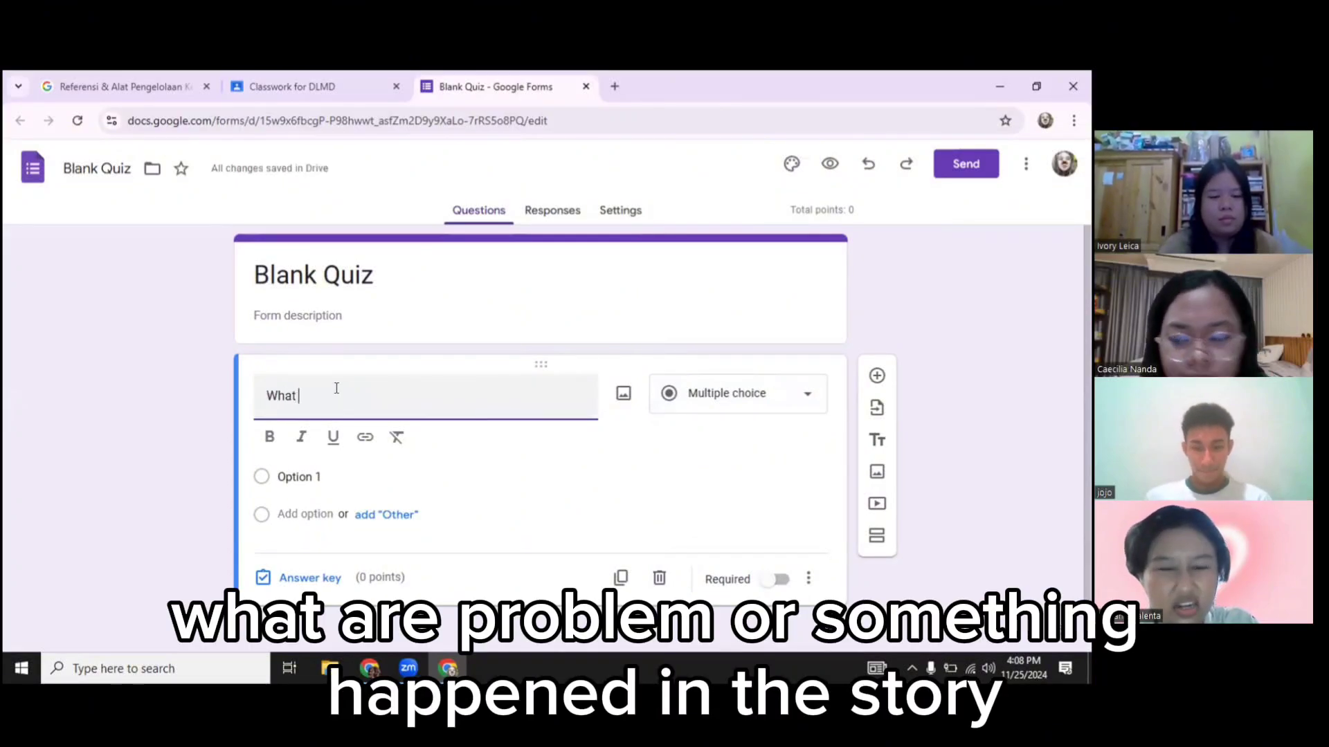
text(are probl)
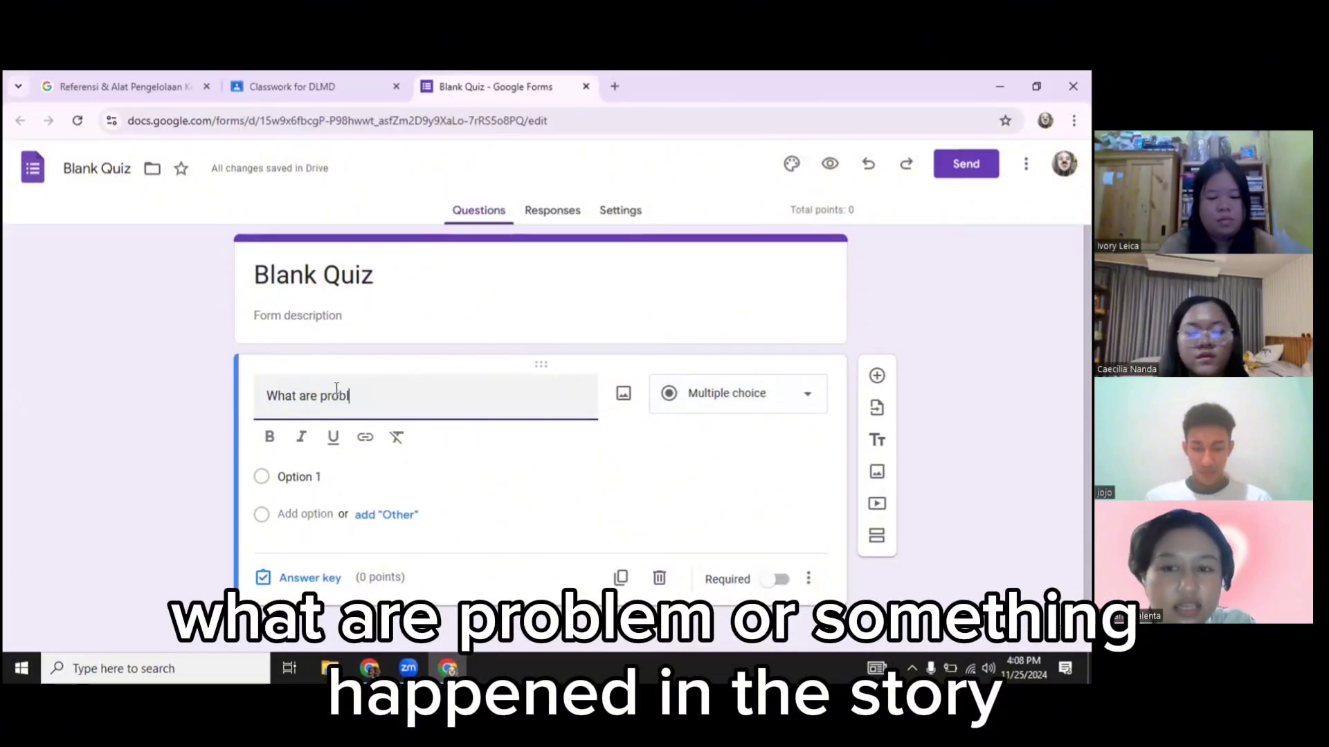
text(em or something happen in the story)
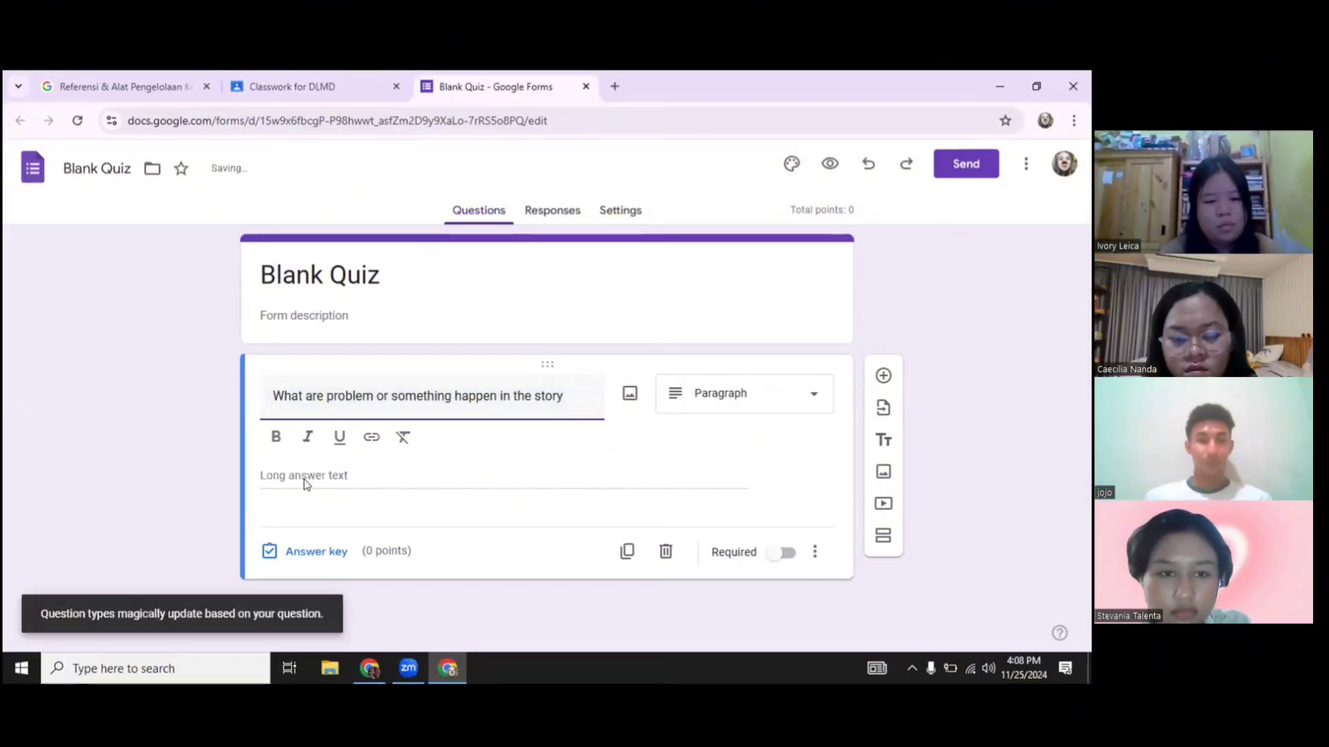
click(739, 394)
click(765, 268)
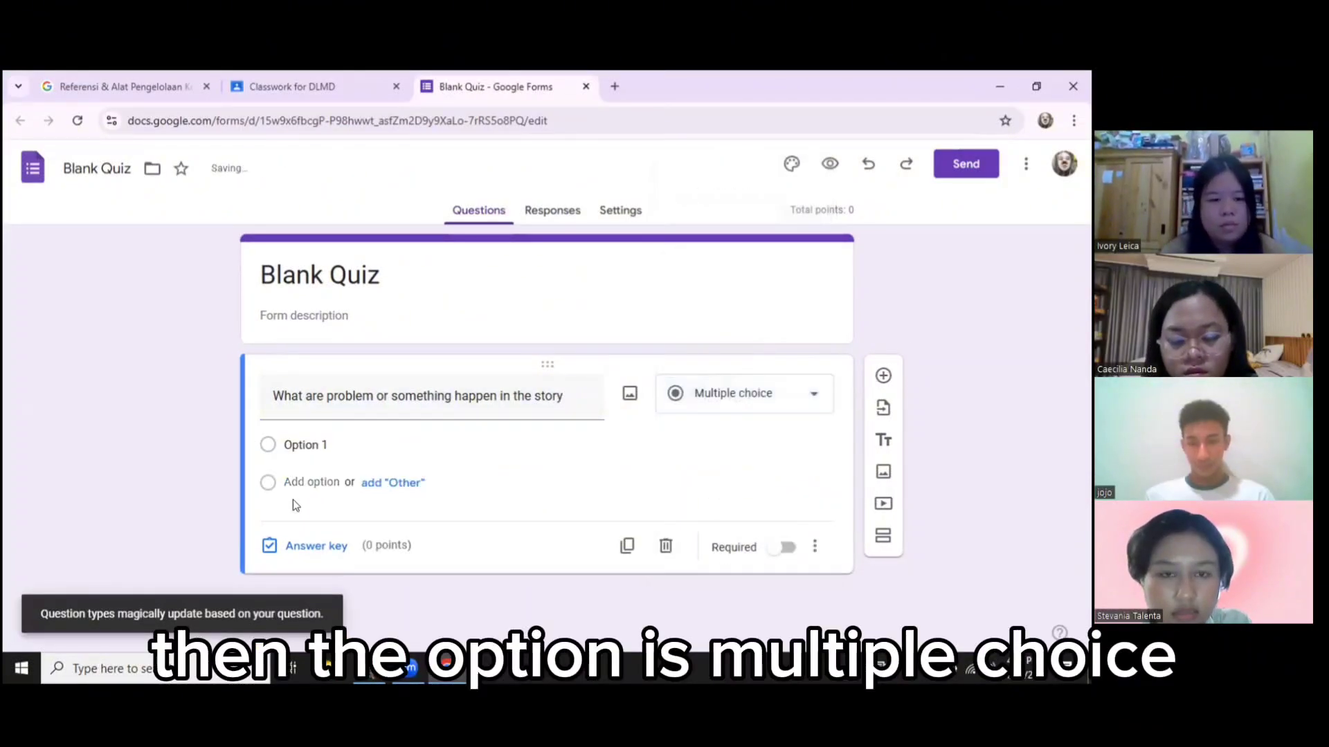
Enter the answer options Plot, Setting, Theme and Resolution
click(320, 443)
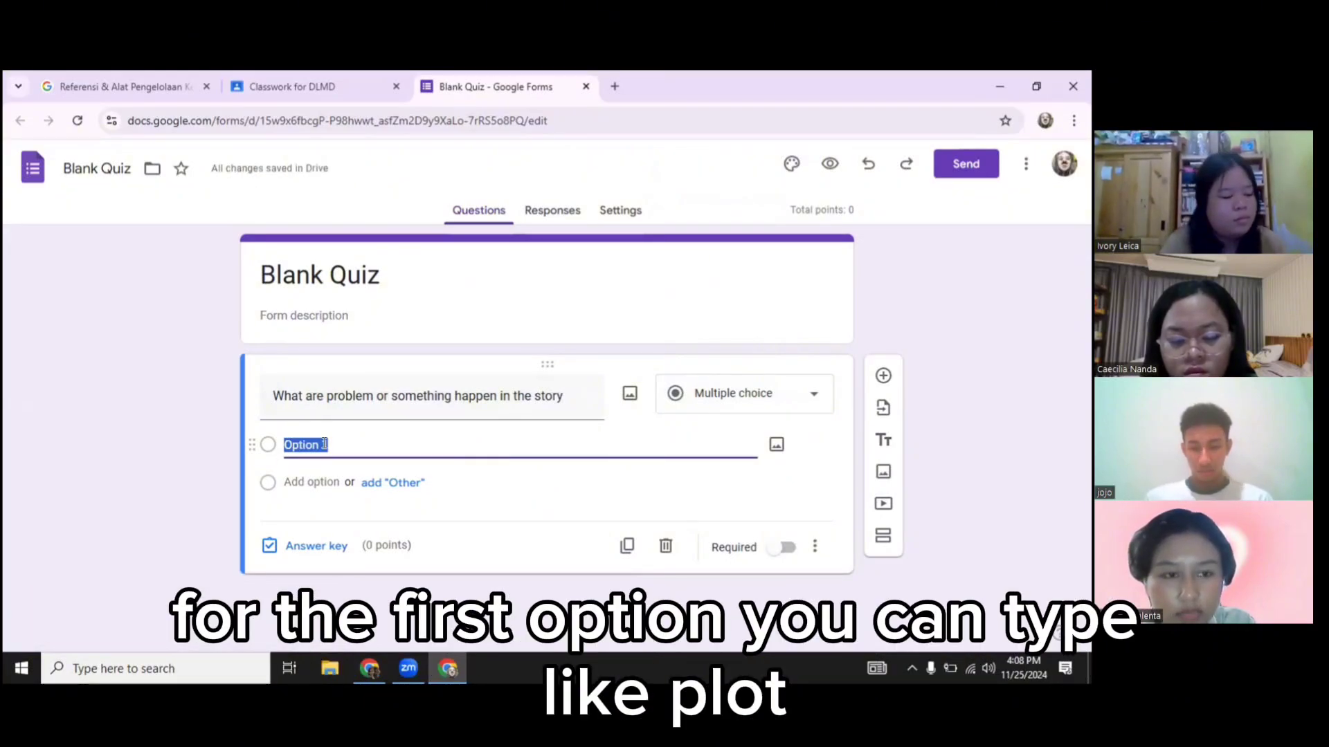
text(P)
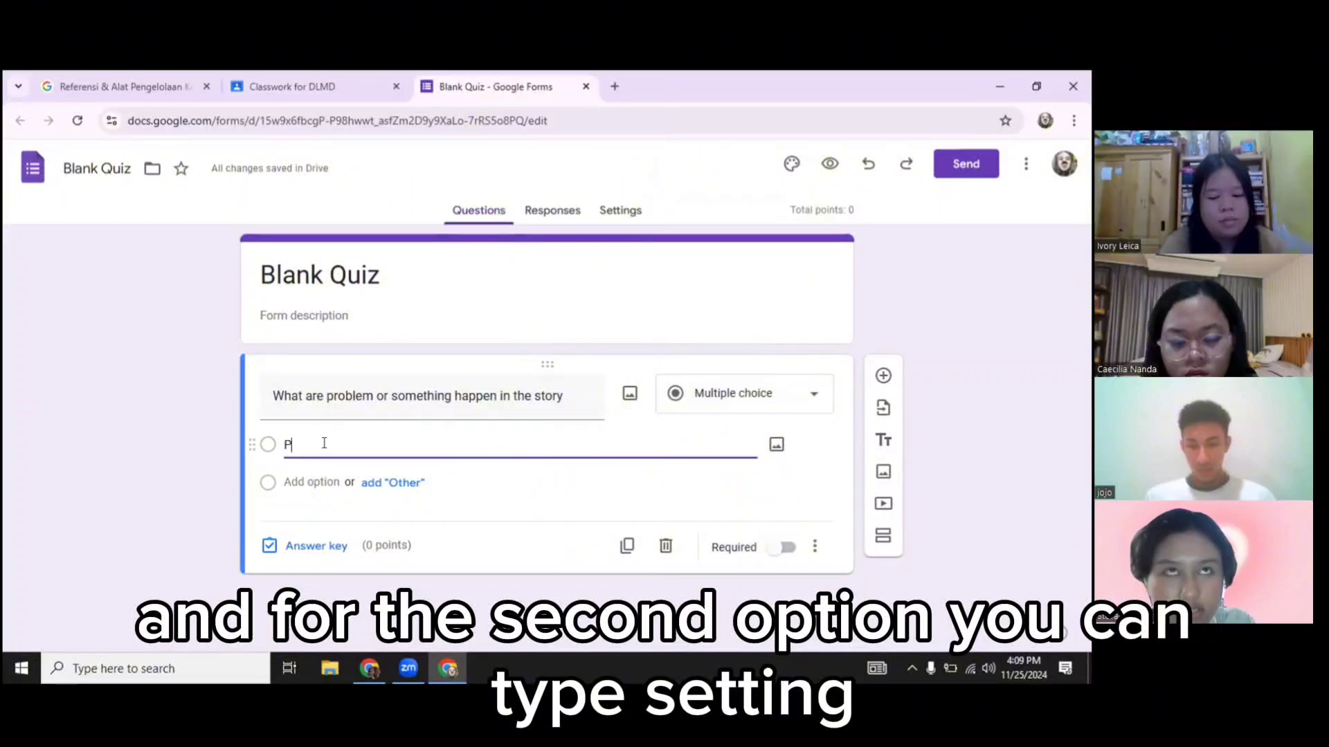
text(lot)
click(319, 483)
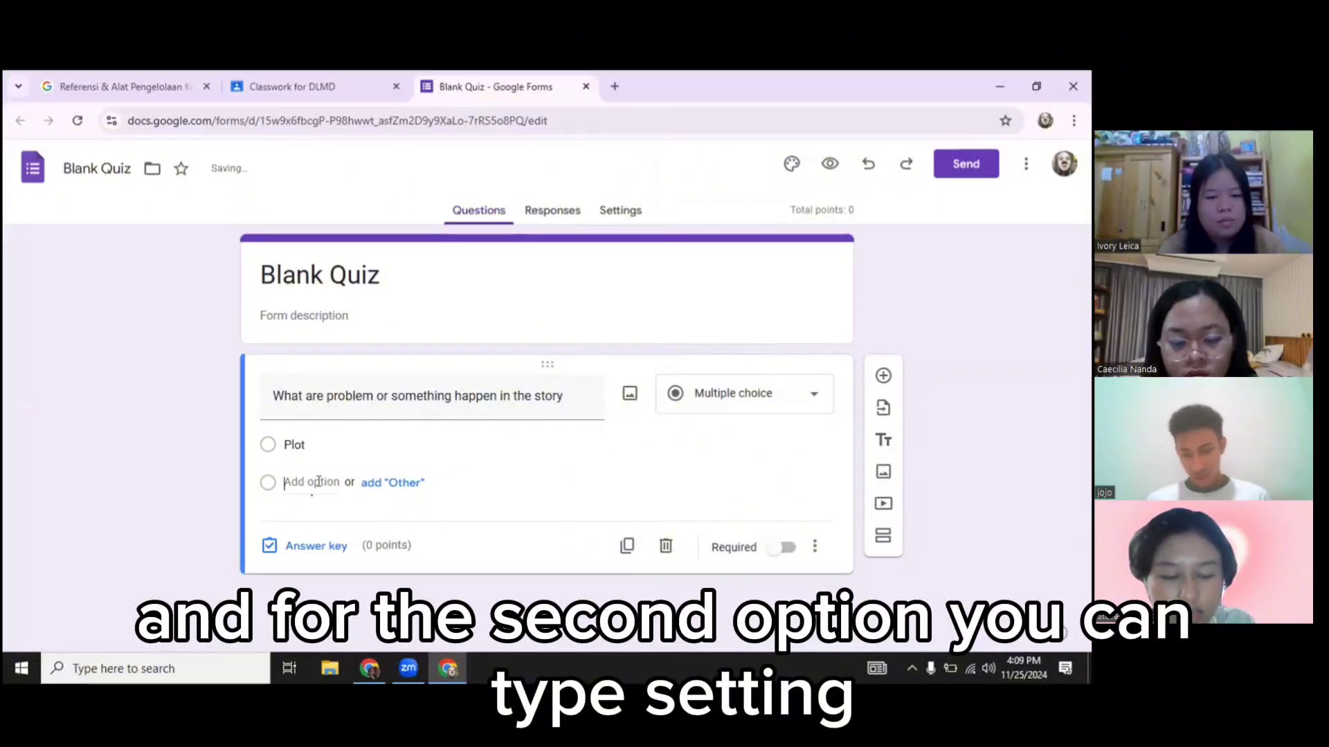
text(Sett)
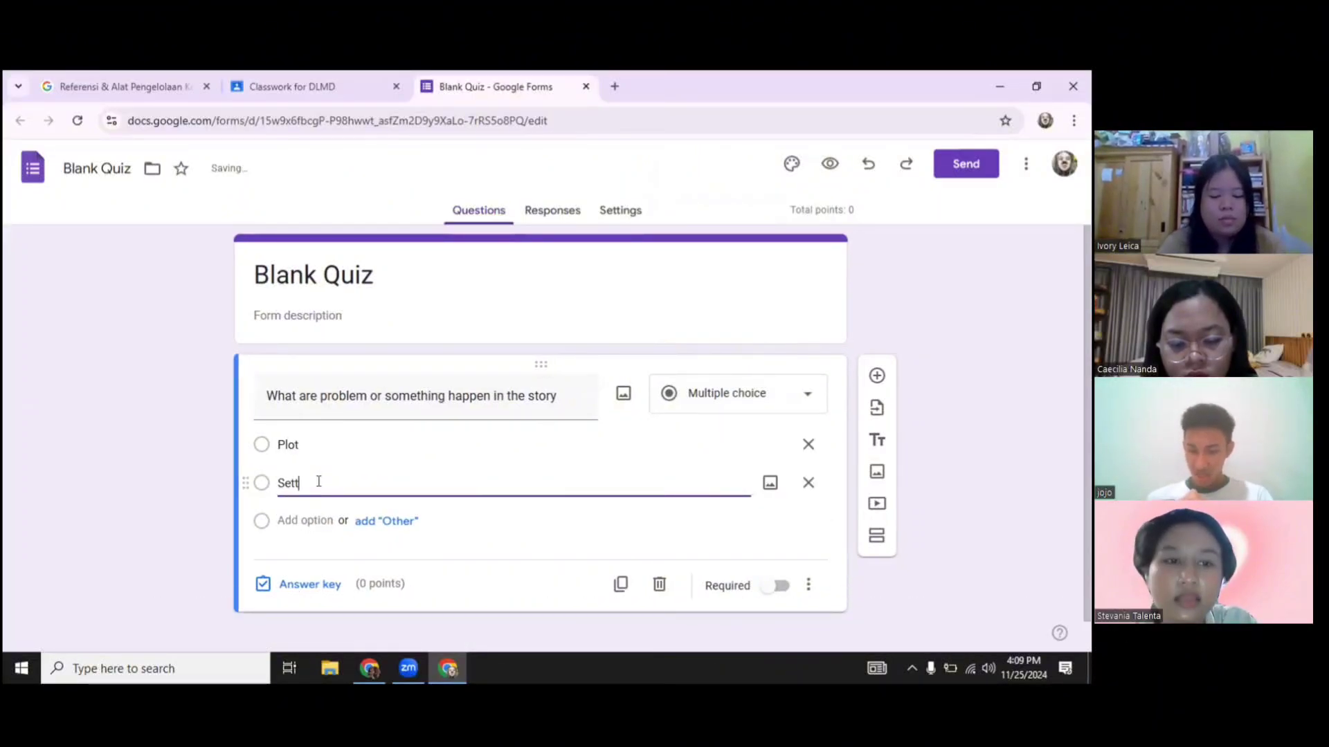
text(ing)
key(Return)
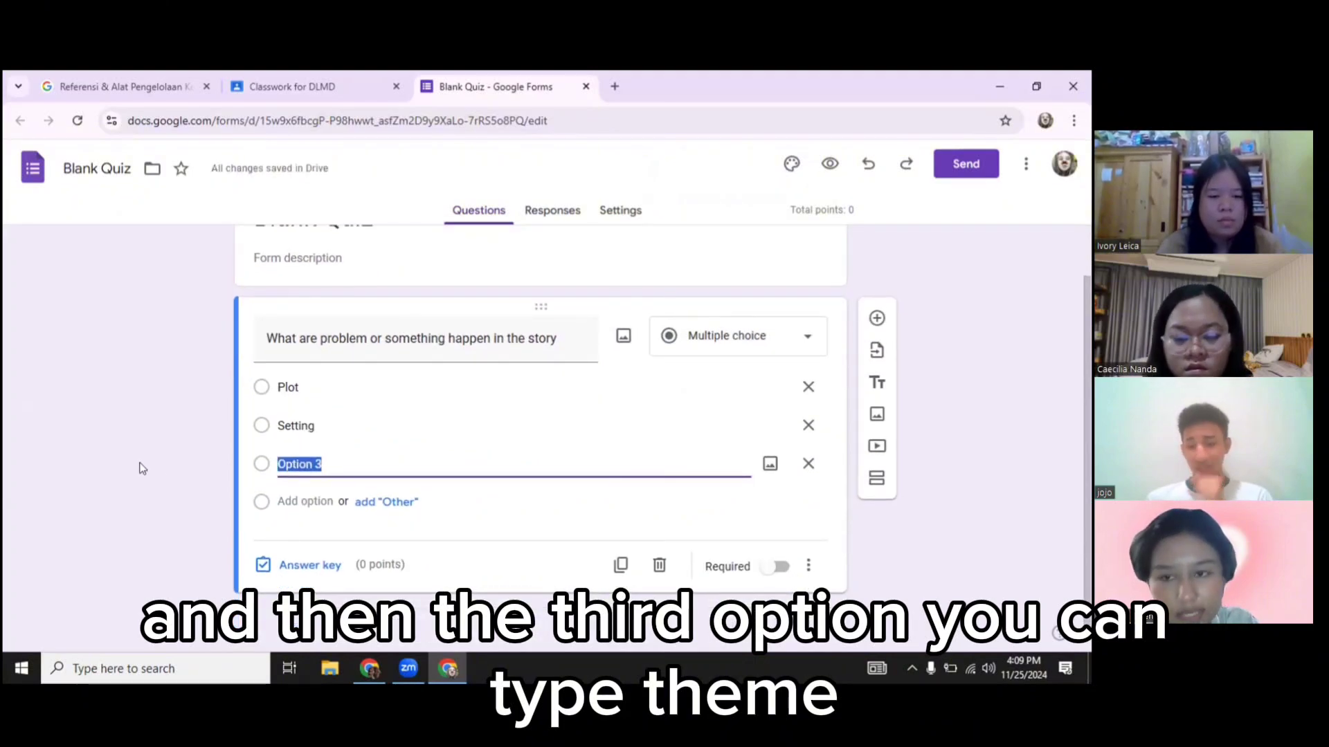
text(Theme)
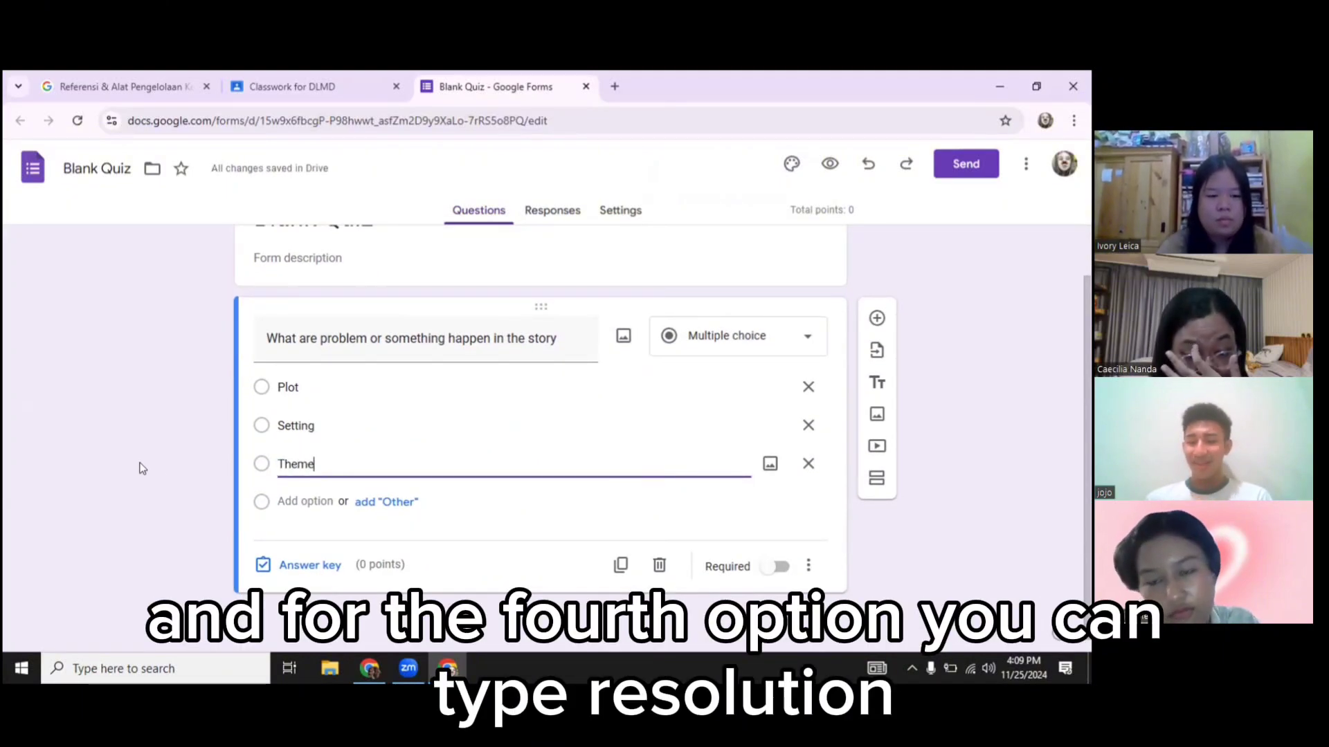
click(293, 501)
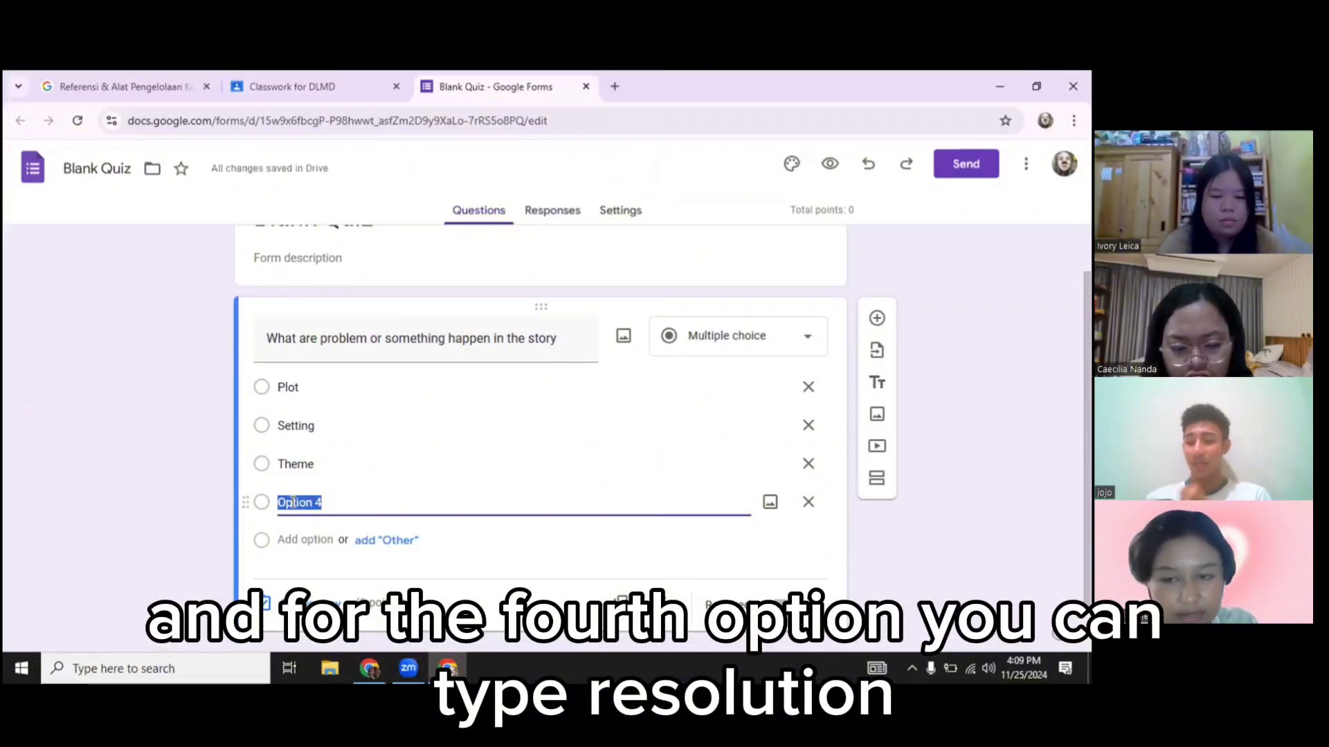
text(Resolution)
click(198, 449)
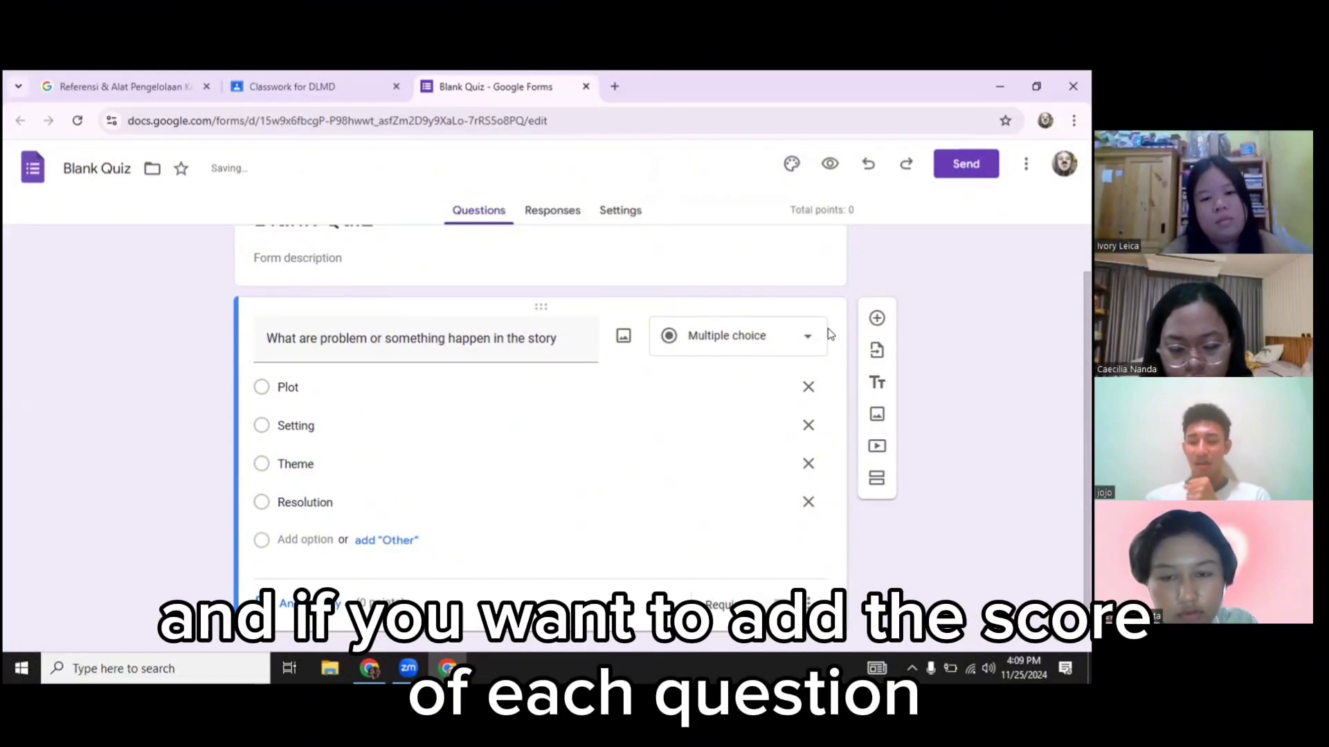
Set the answer key to 10 points with Plot correct, make the question required, and return to Classroom
click(305, 607)
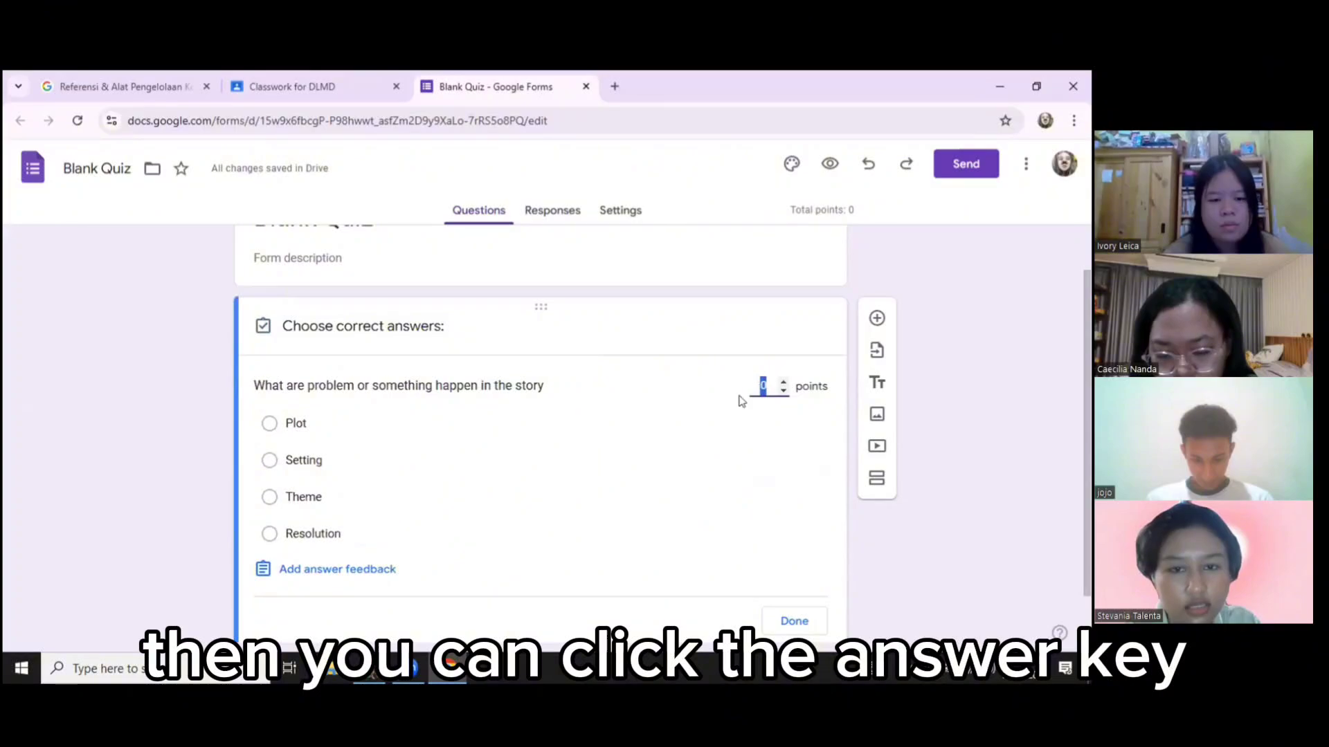
scroll(682, 422, down, 1)
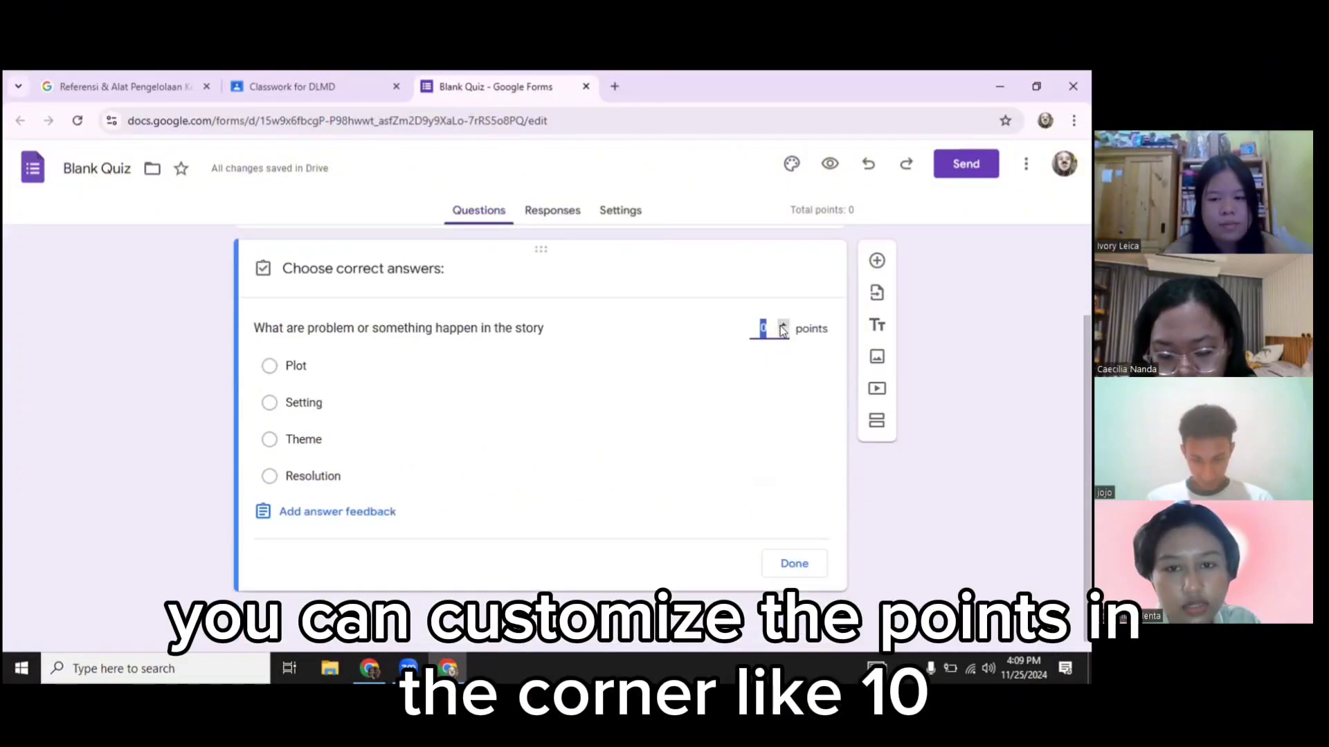
text(10)
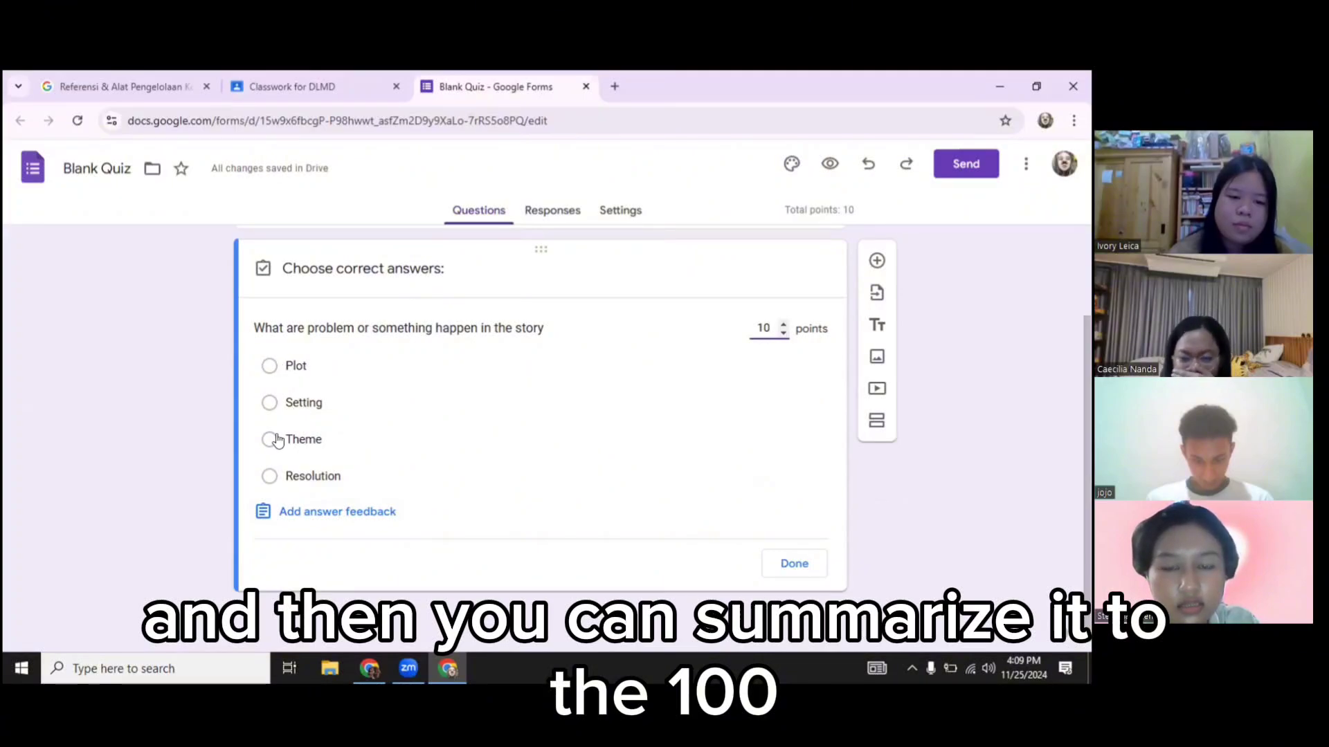
click(518, 489)
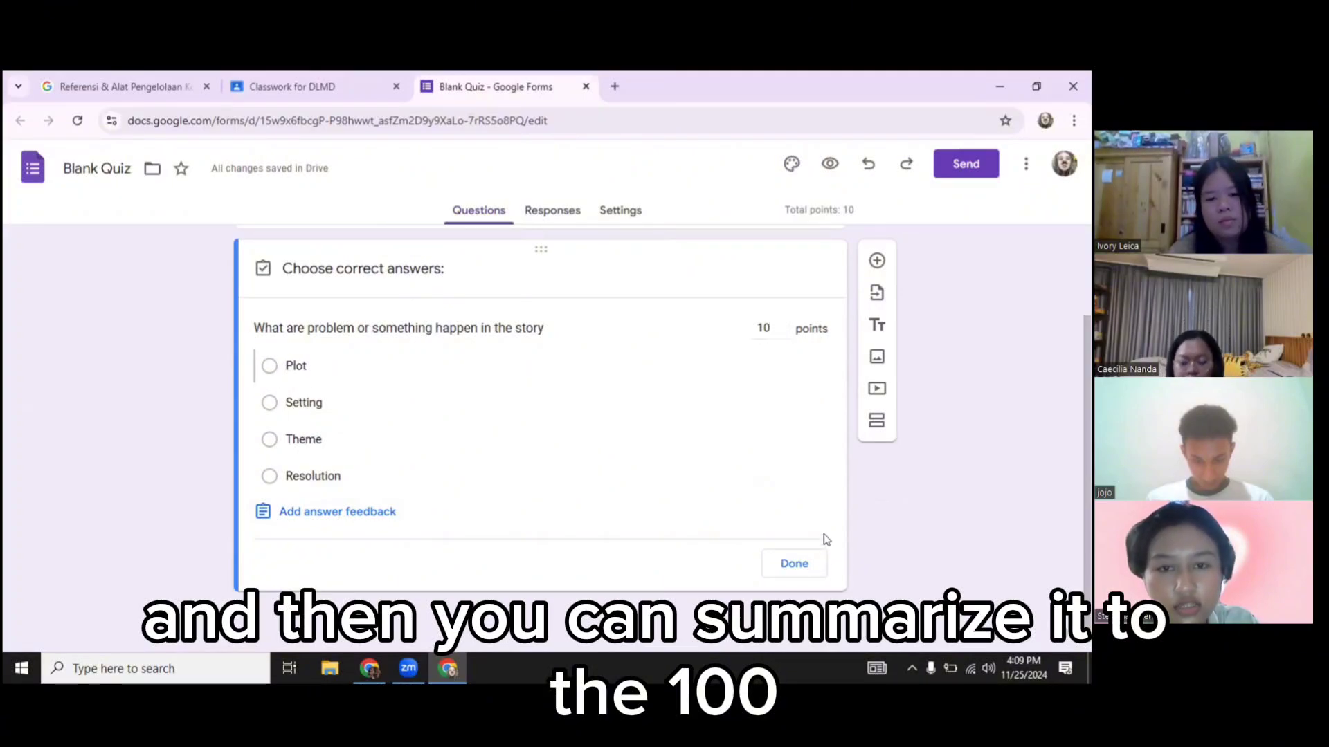
click(269, 365)
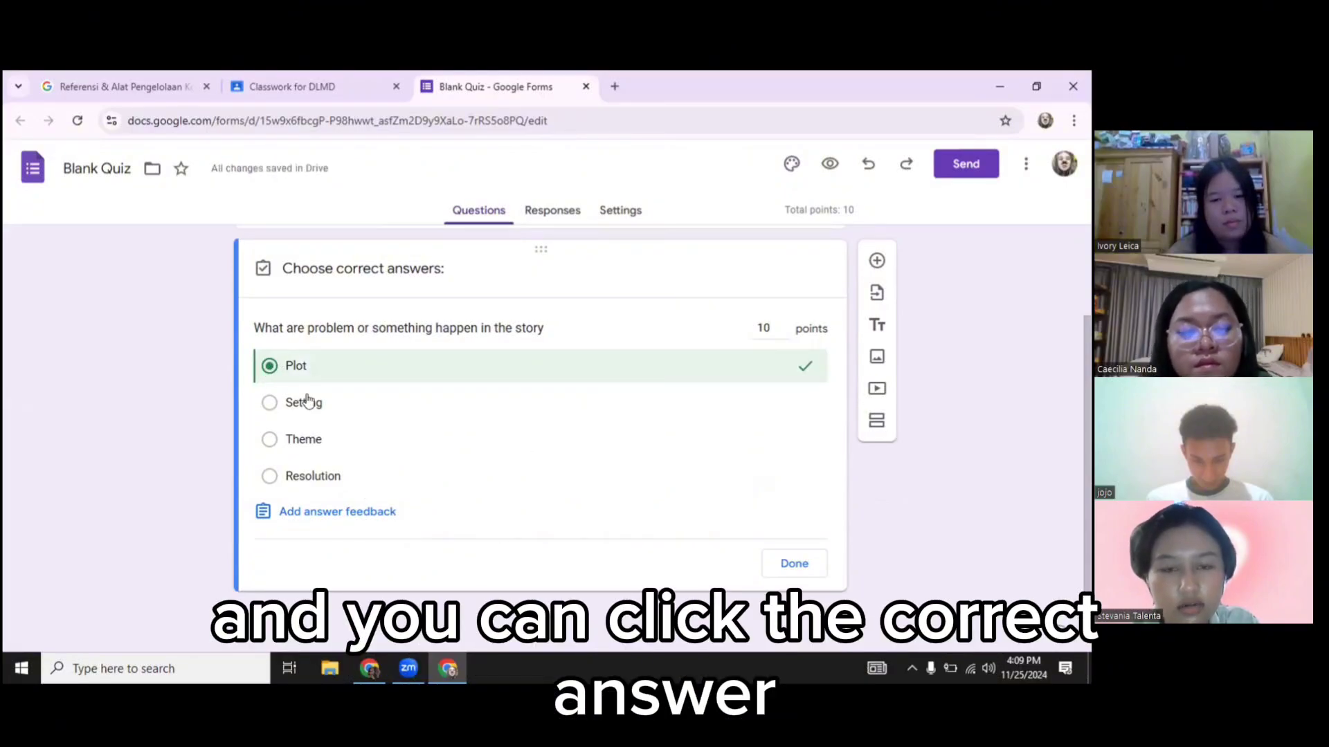
click(787, 565)
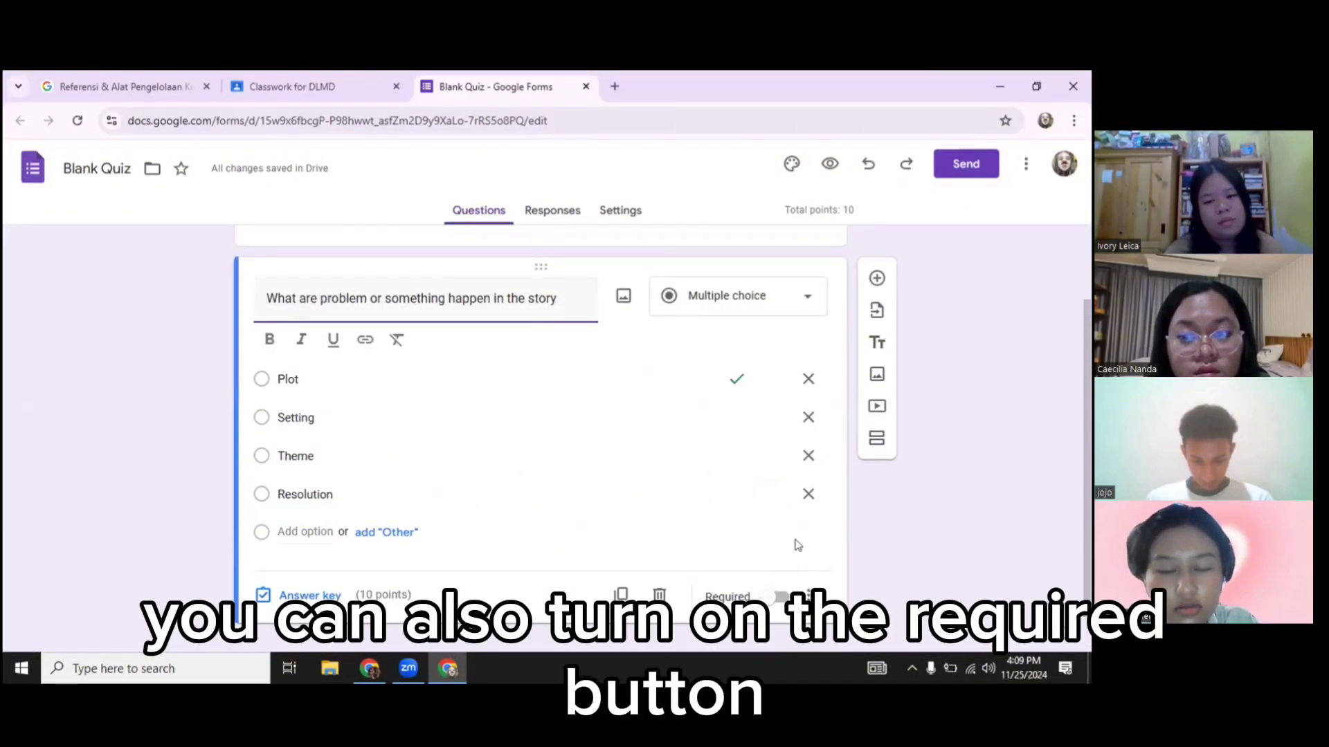
click(772, 598)
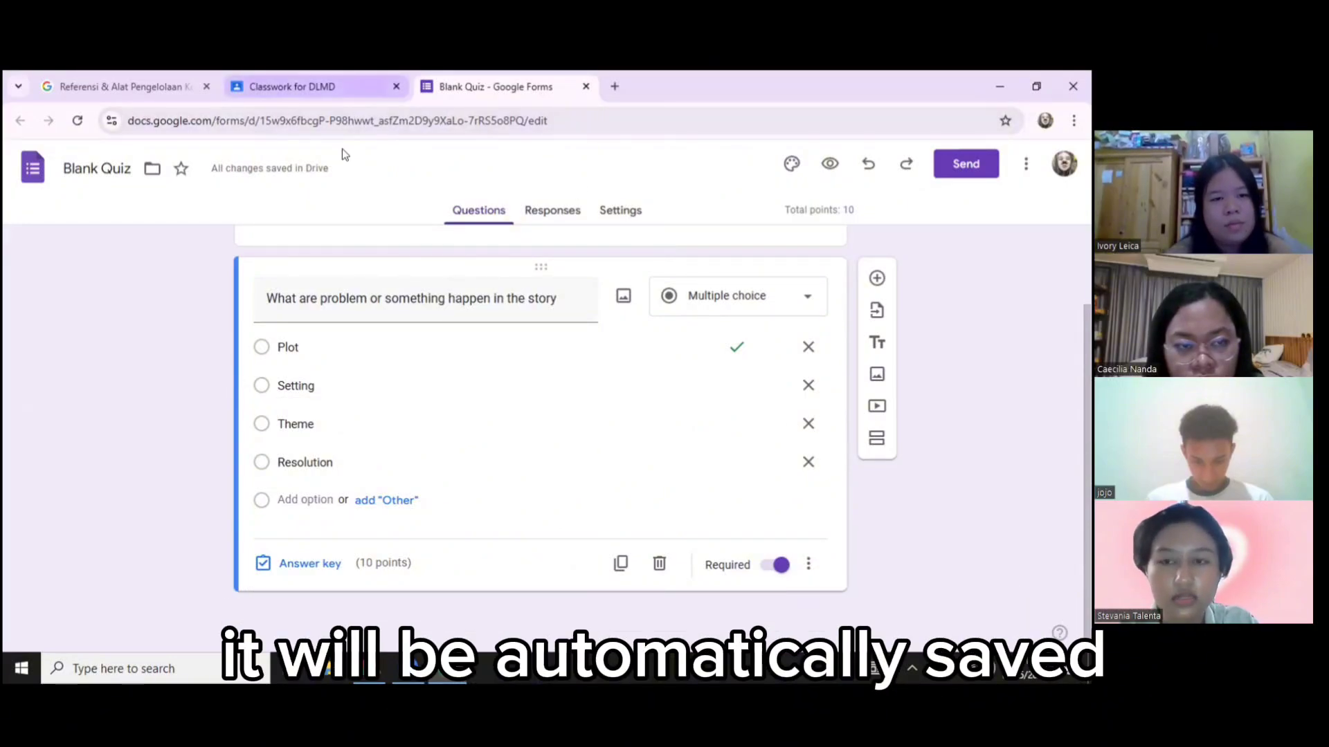
click(339, 88)
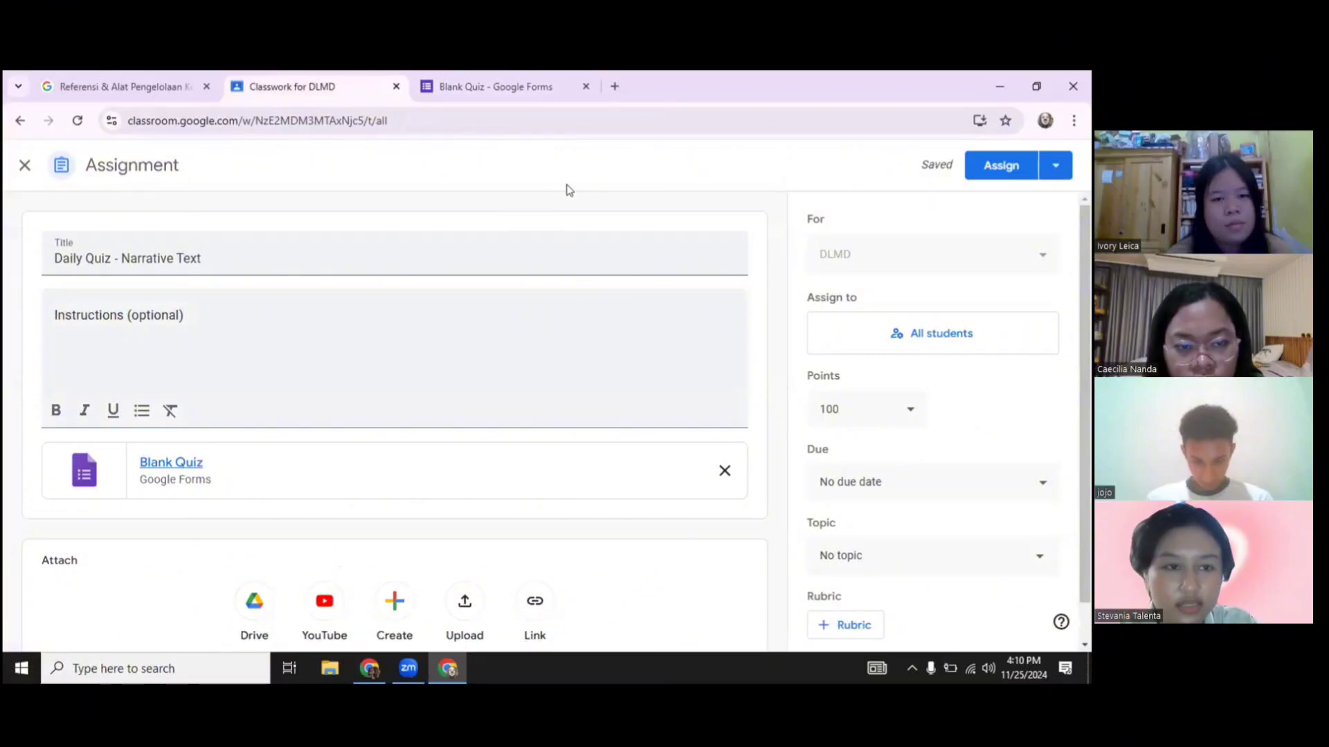
Preview the Blank Quiz attachment in a new tab, then return to the Daily Quiz assignment
click(164, 464)
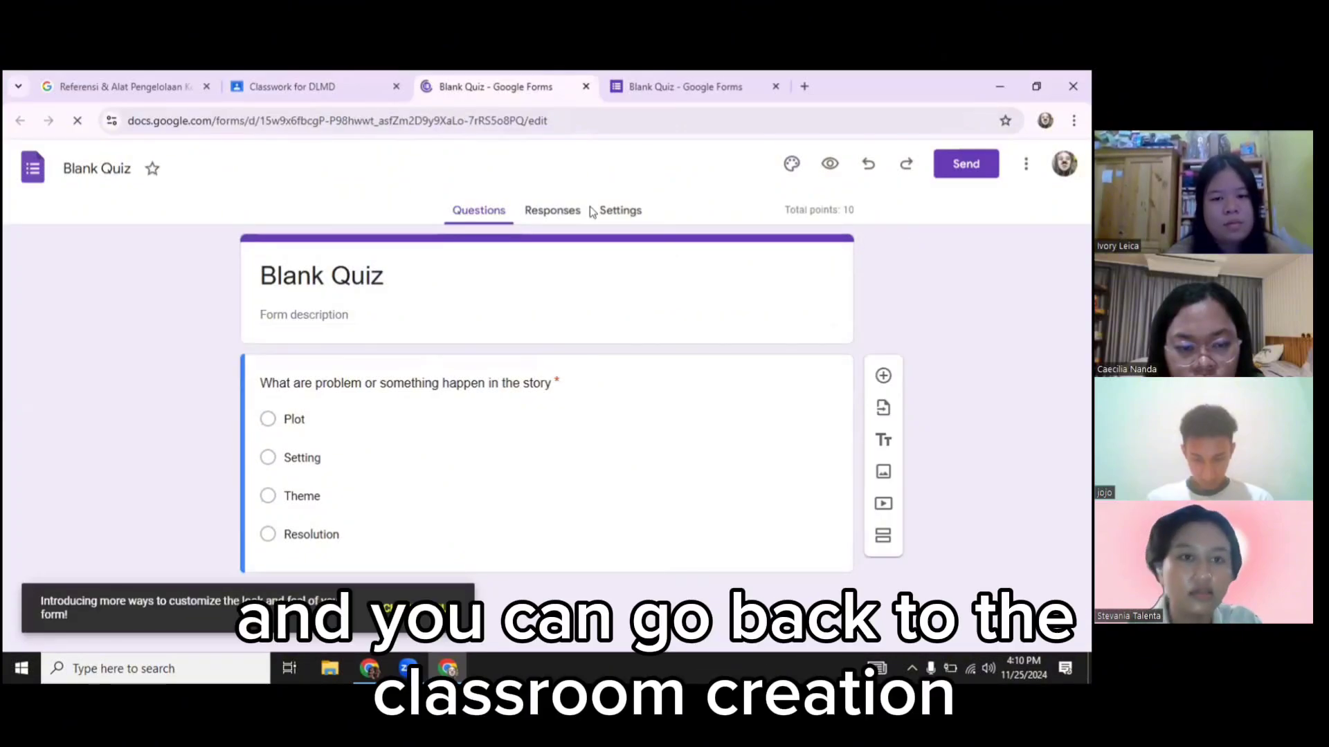
click(315, 87)
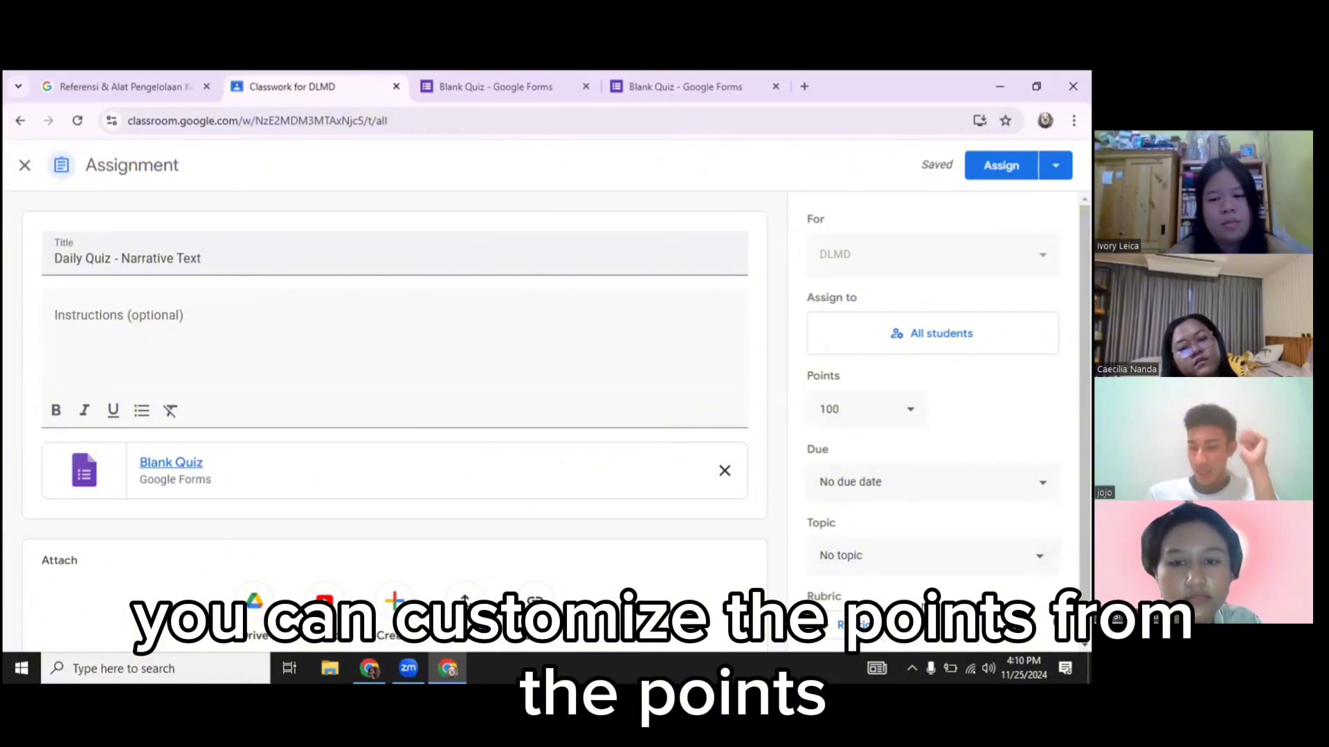
scroll(925, 609, down, 2)
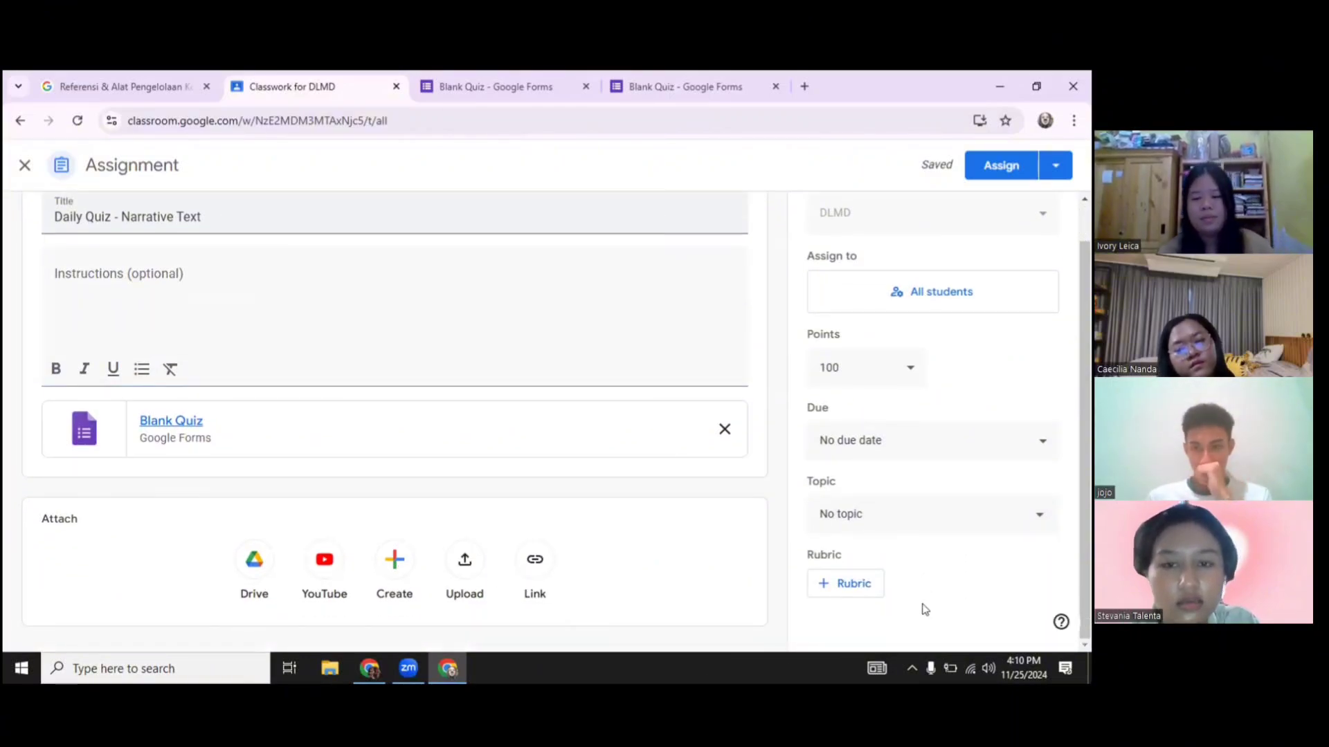
Keep 100 points and set the due date to Sat, Nov 30, 11:59 PM
click(911, 371)
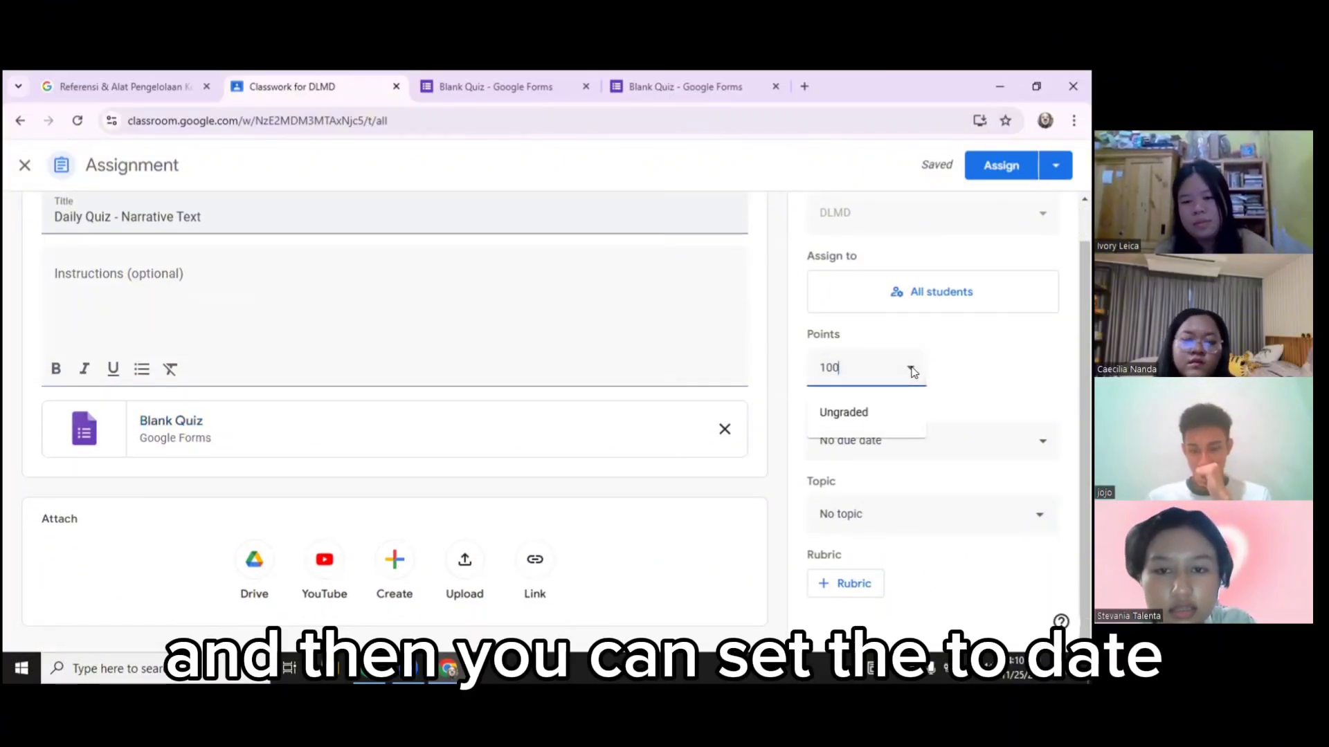
click(944, 375)
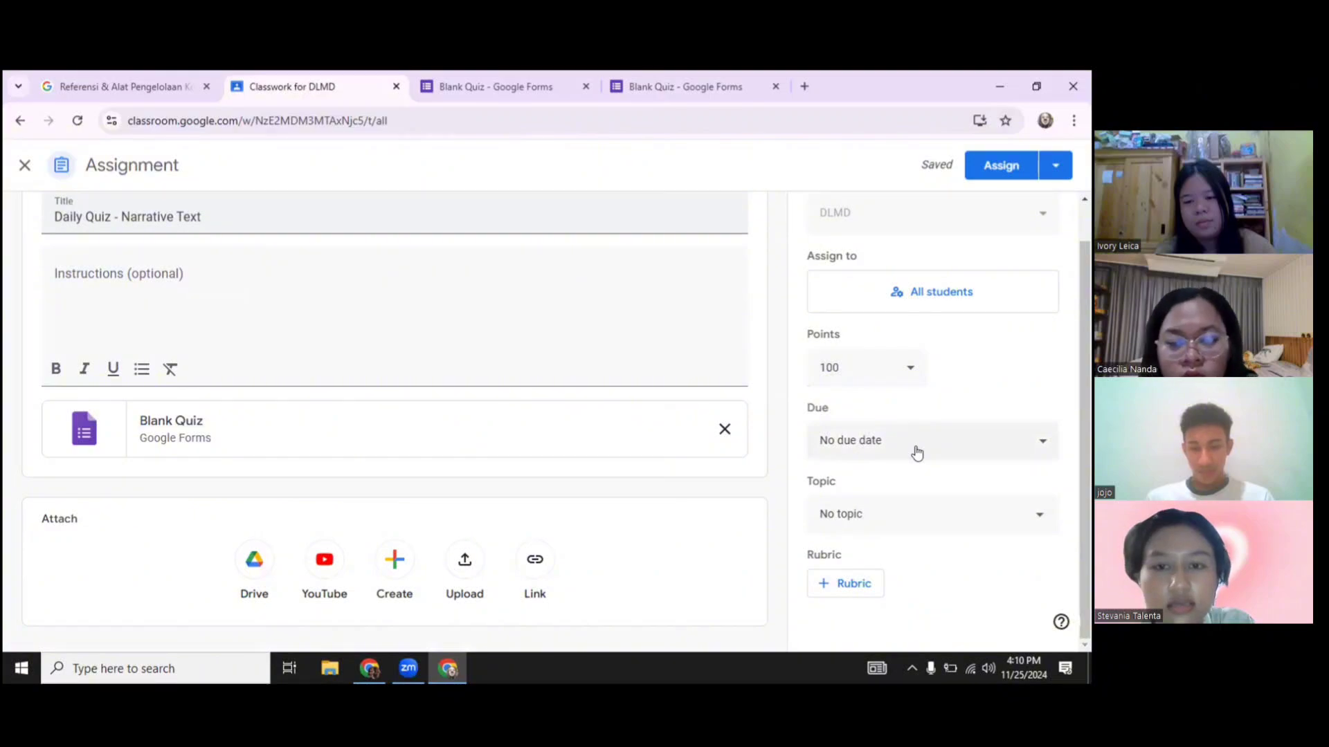
click(917, 453)
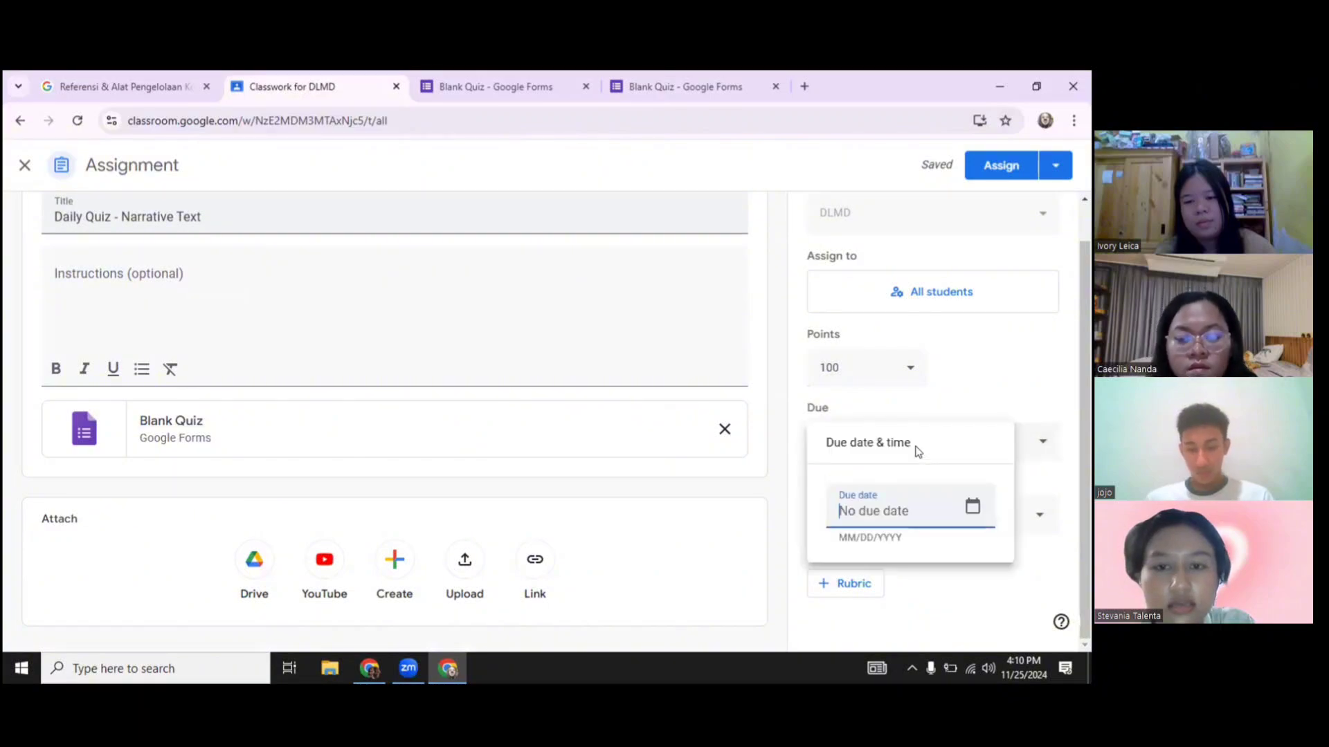
click(971, 510)
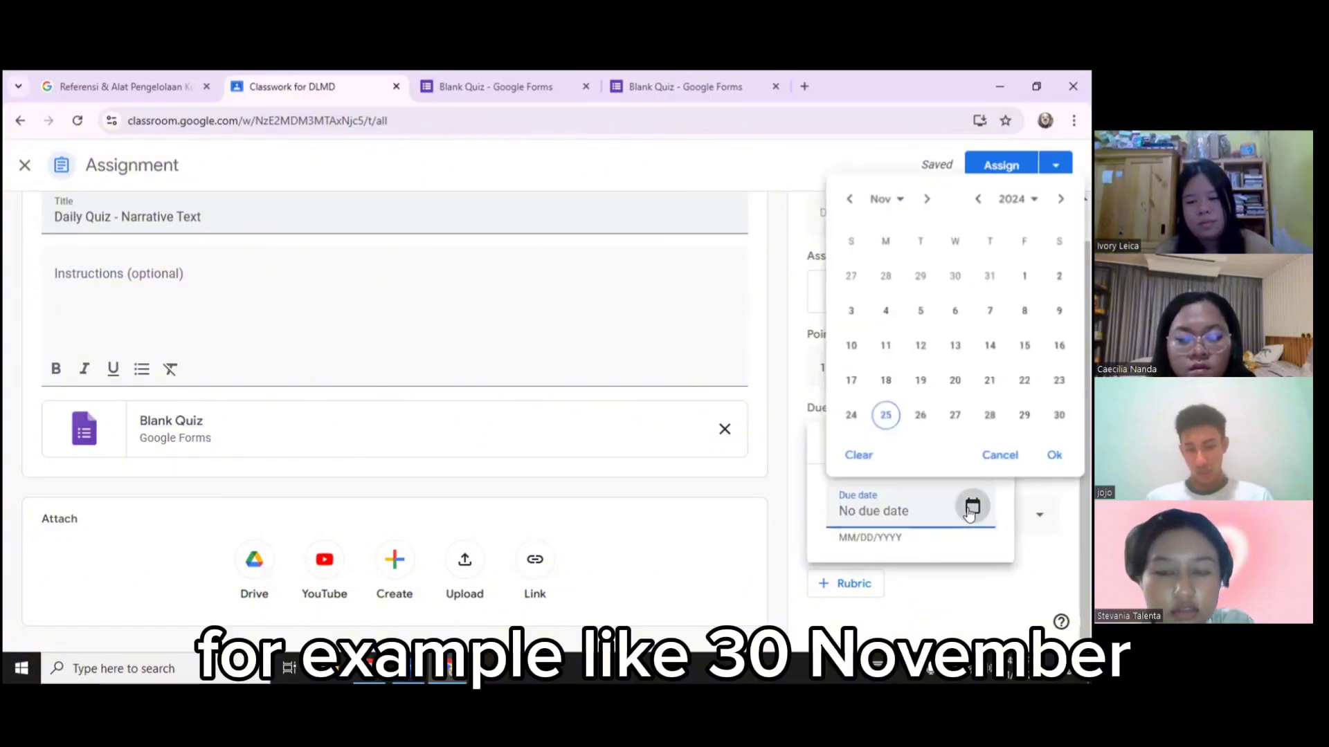
click(1062, 416)
click(1057, 455)
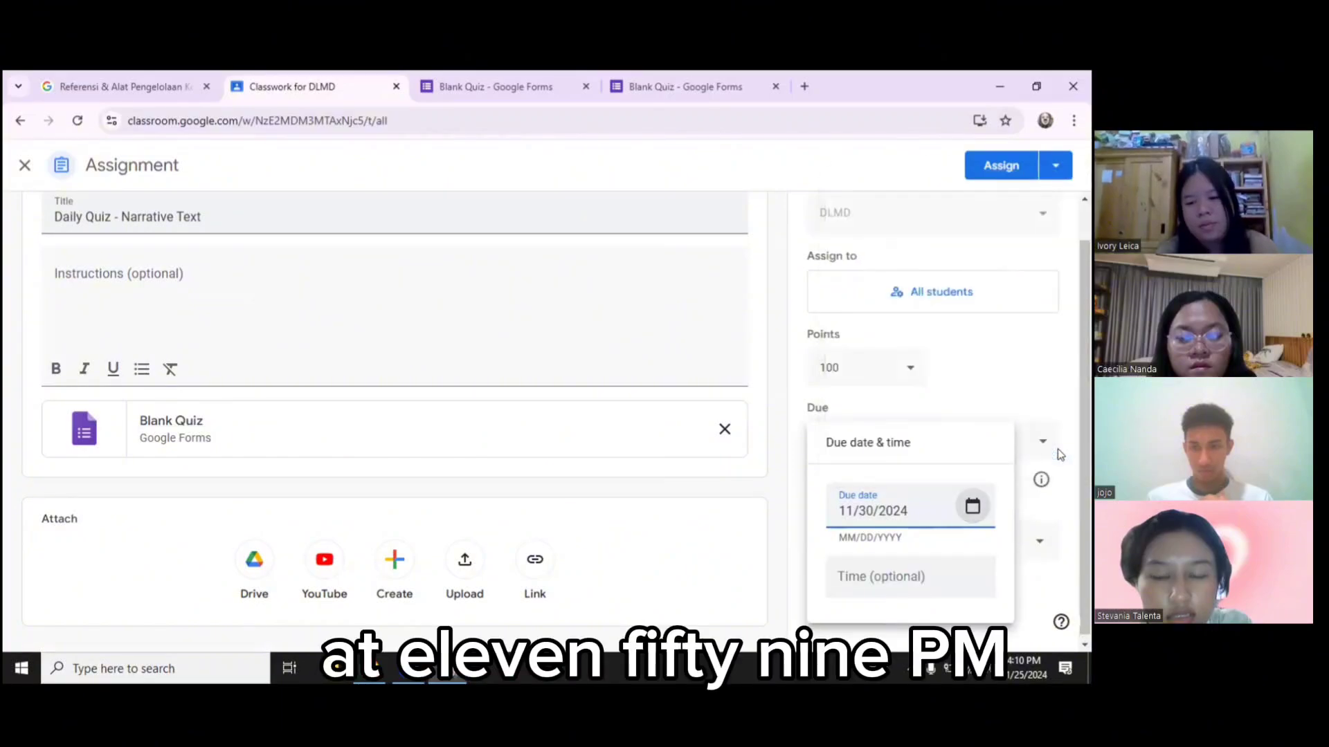
click(920, 579)
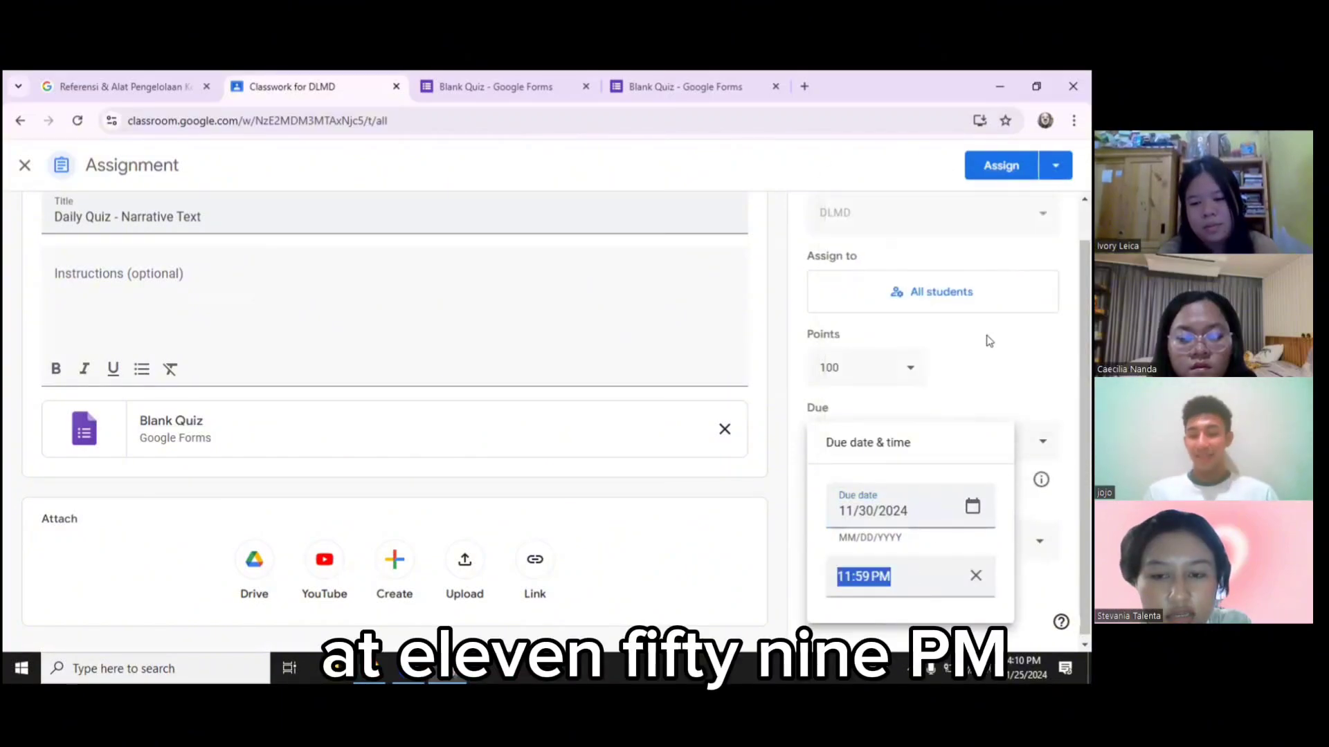
click(992, 392)
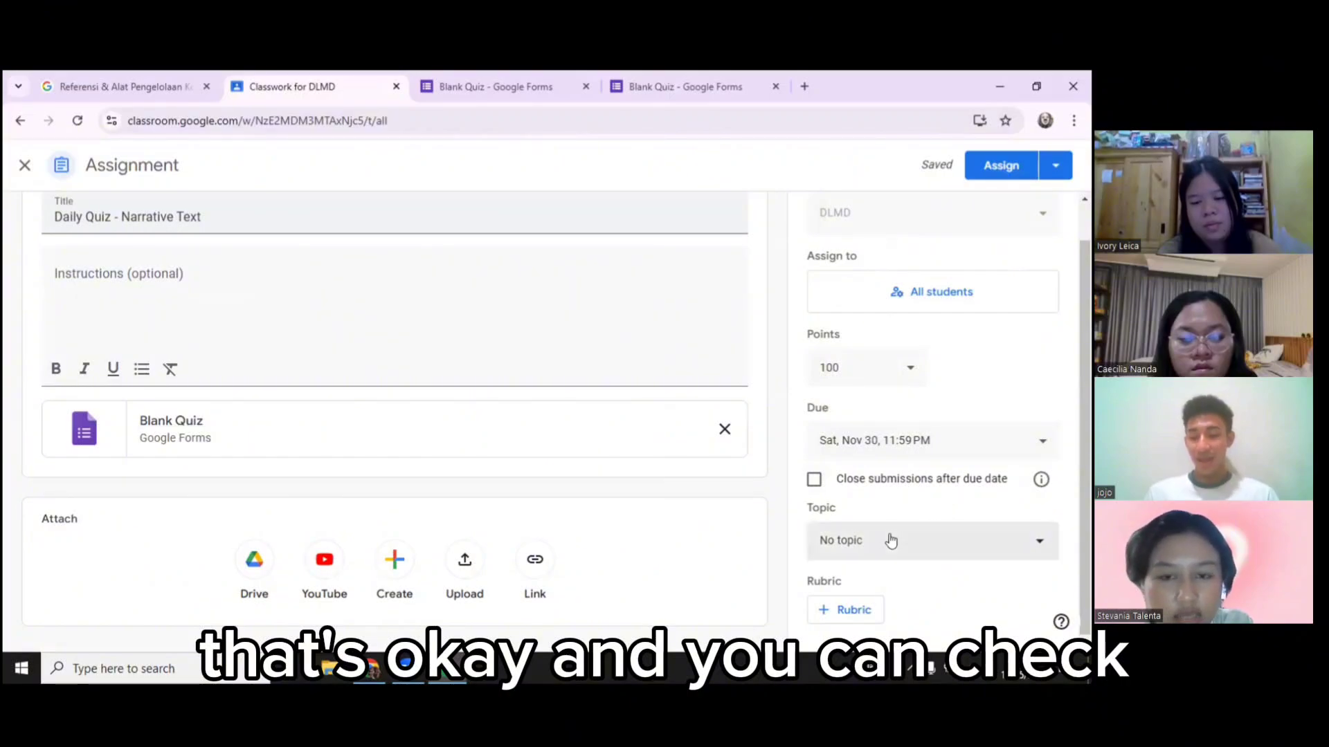
Close submissions after the due date and assign the quiz to all students
click(813, 481)
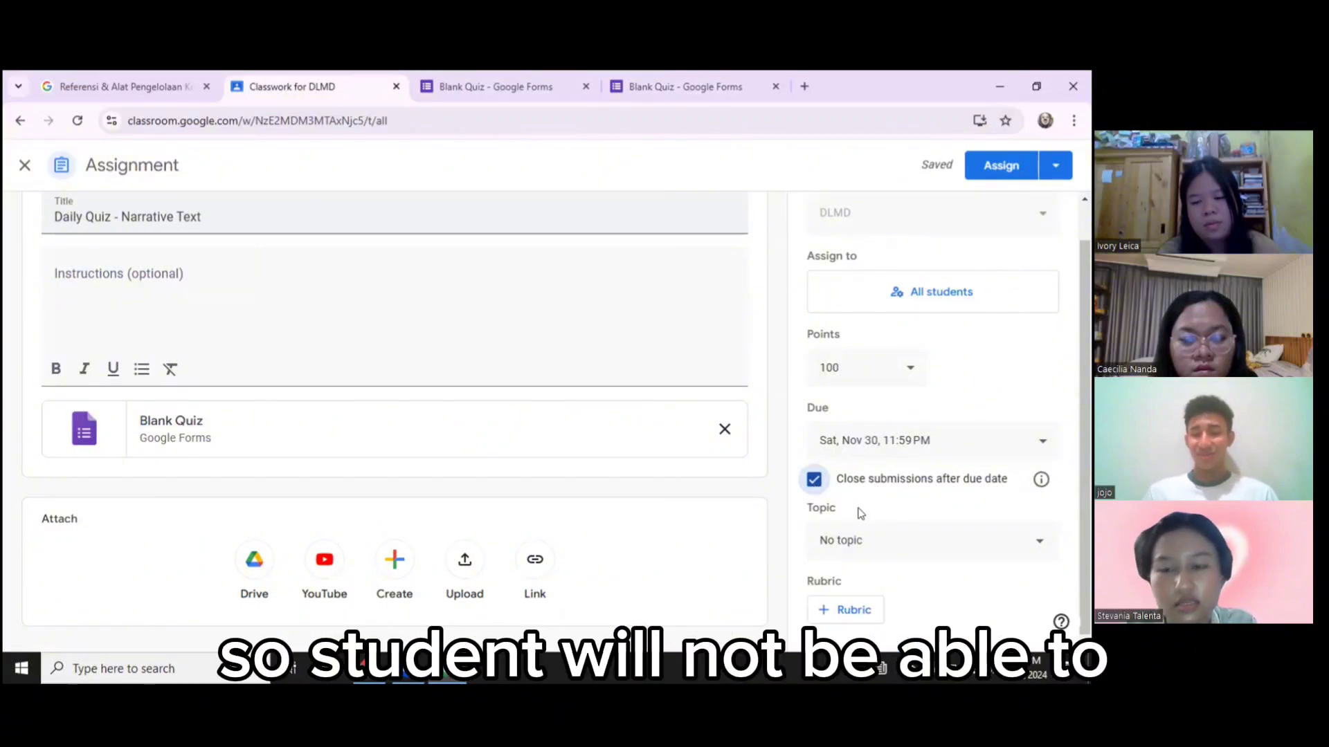
mouse_move(1039, 486)
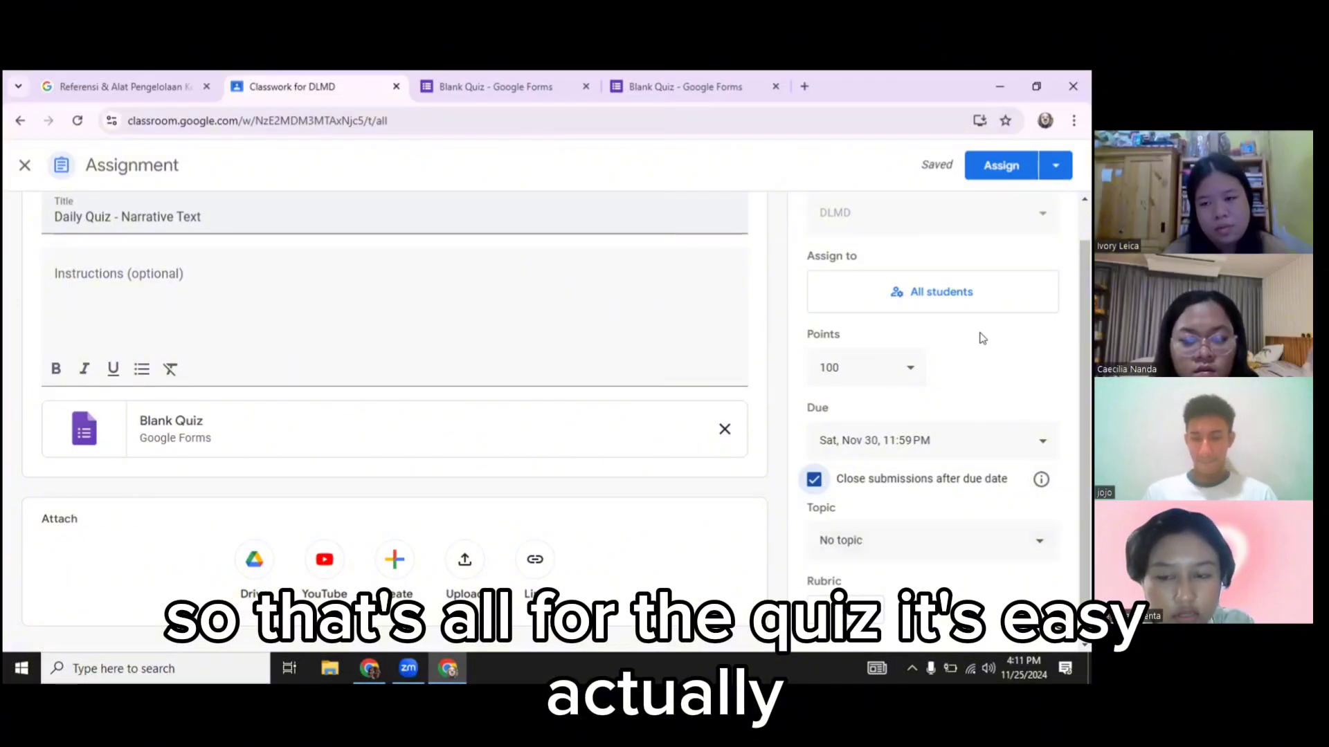
click(991, 168)
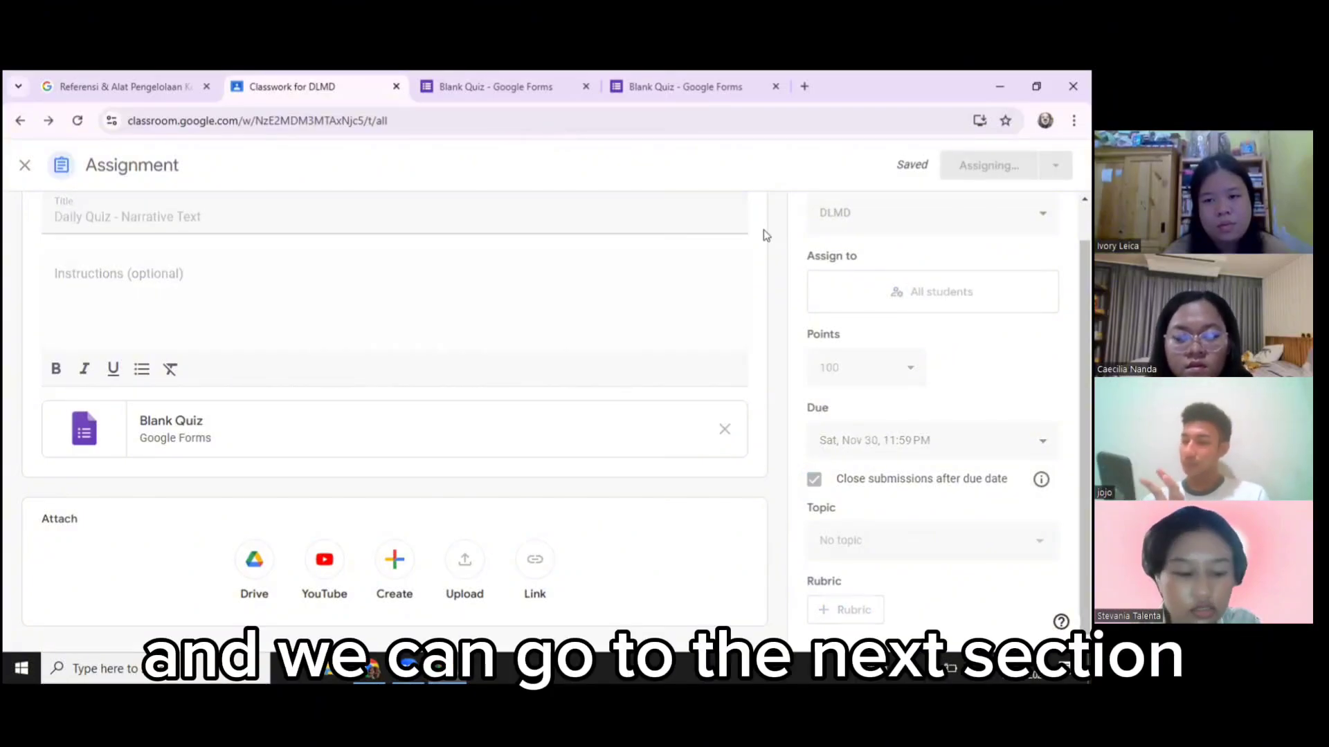
Start a new question titled 'Descriptive Text'
click(401, 270)
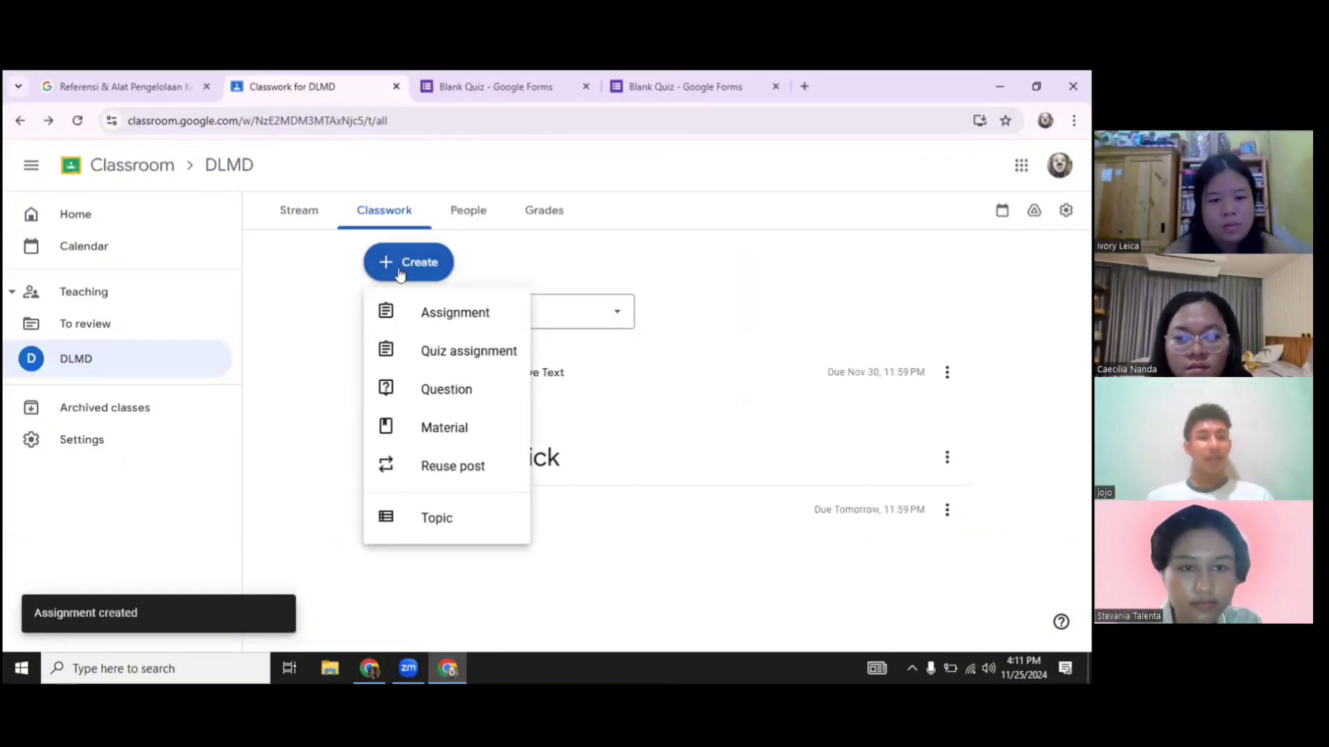
click(439, 392)
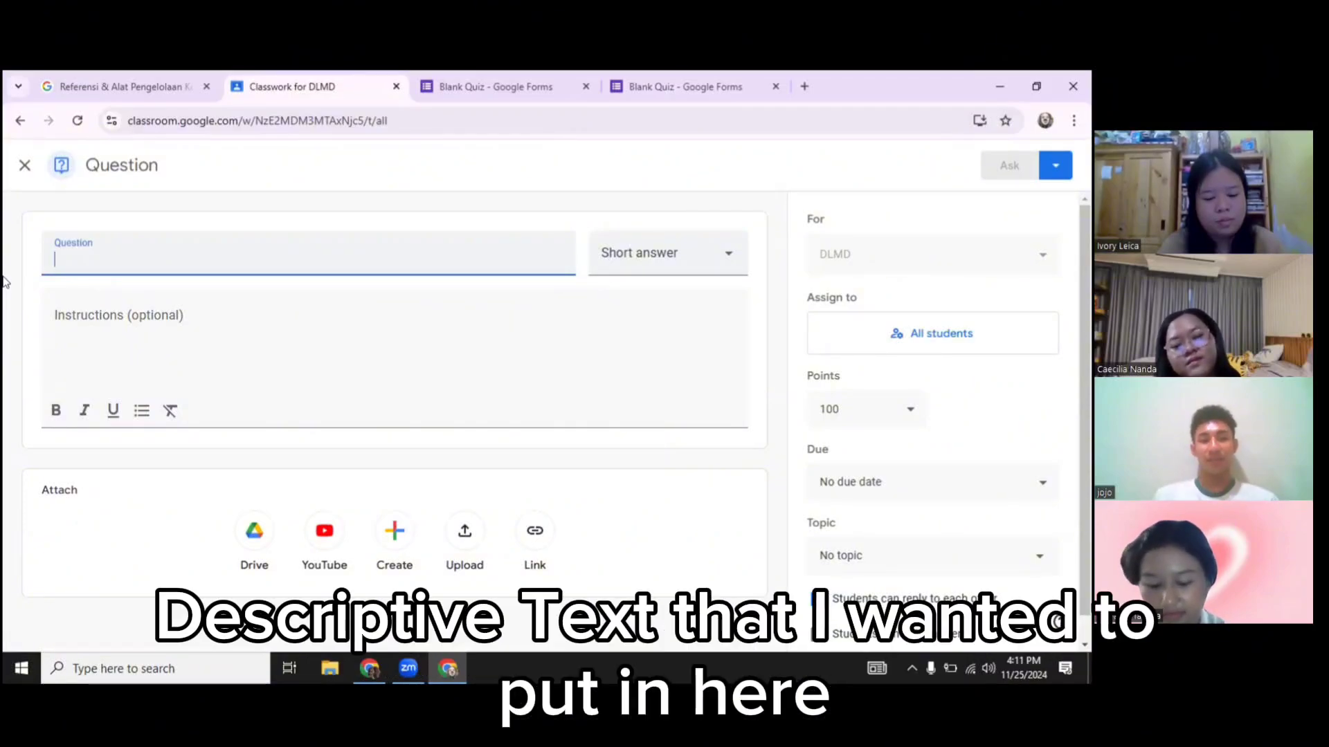
text(Des)
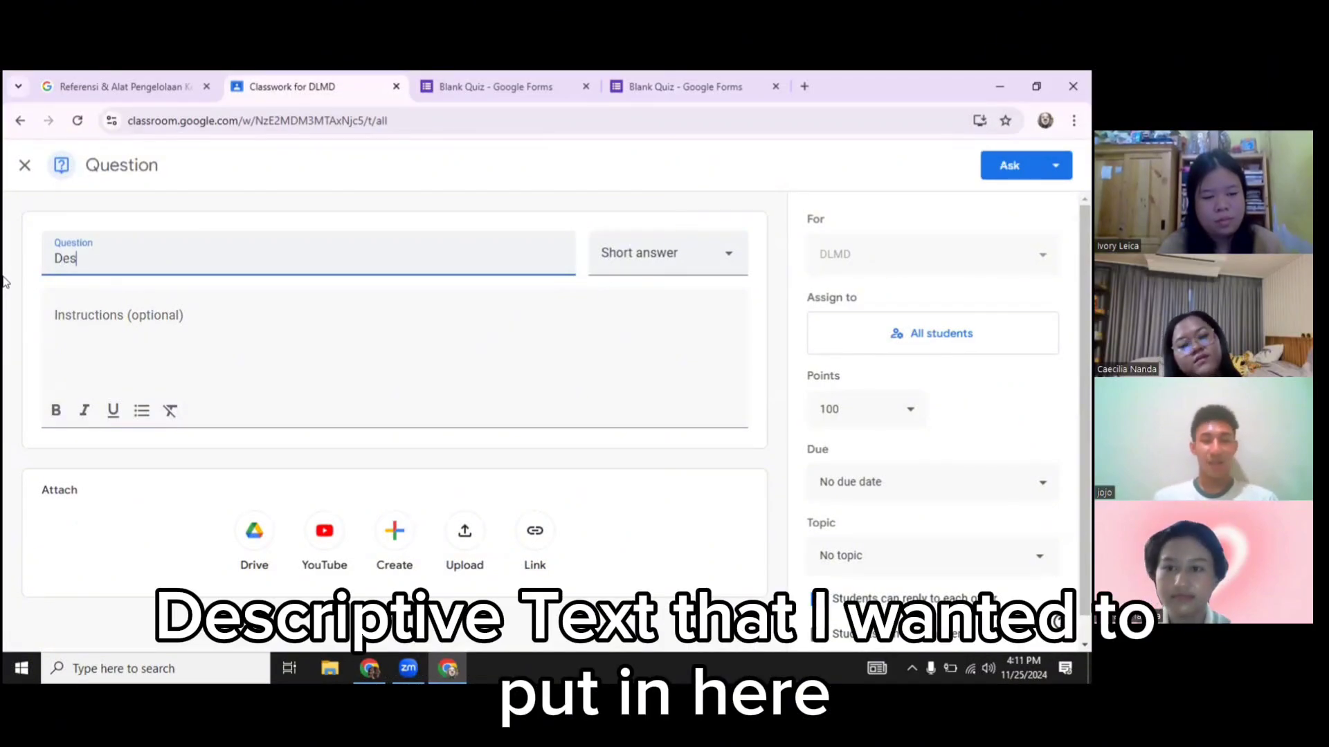
text(criptive ETx)
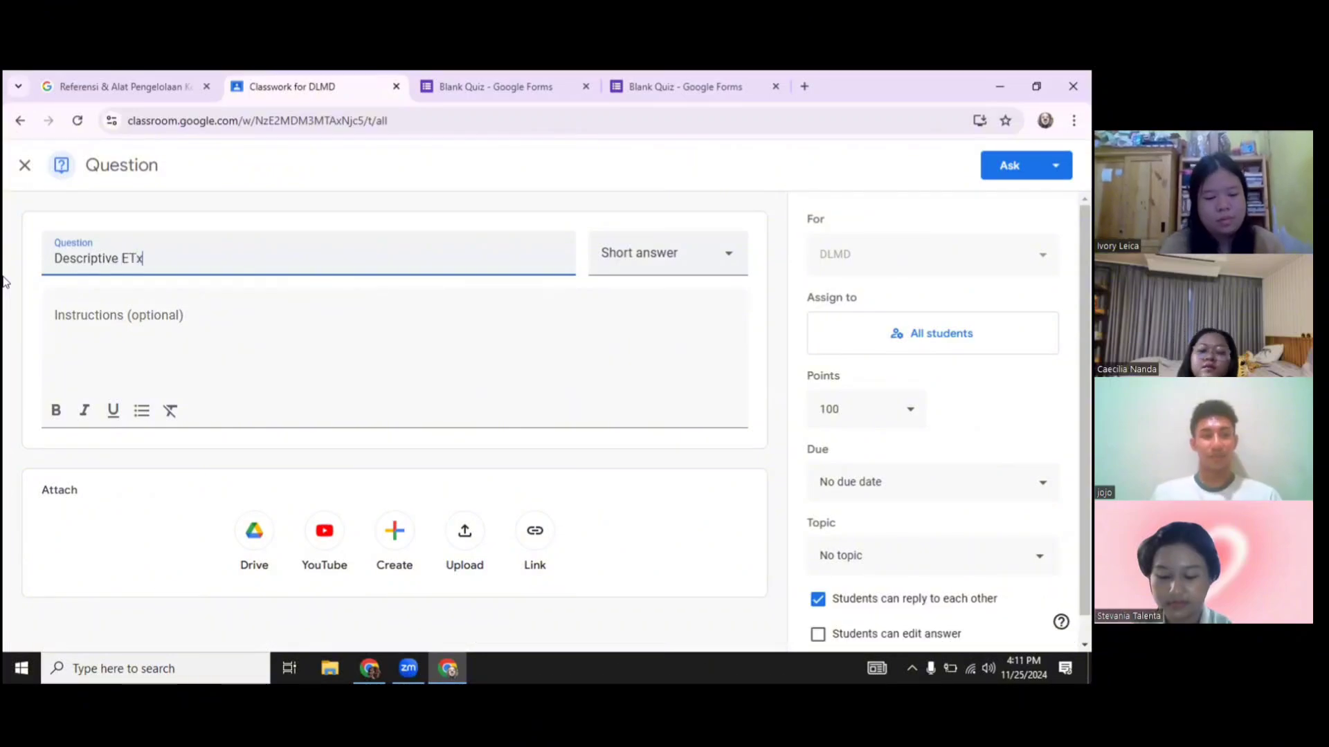
key(BackSpace)
key(BackSpace)
key(BackSpace)
text(Text)
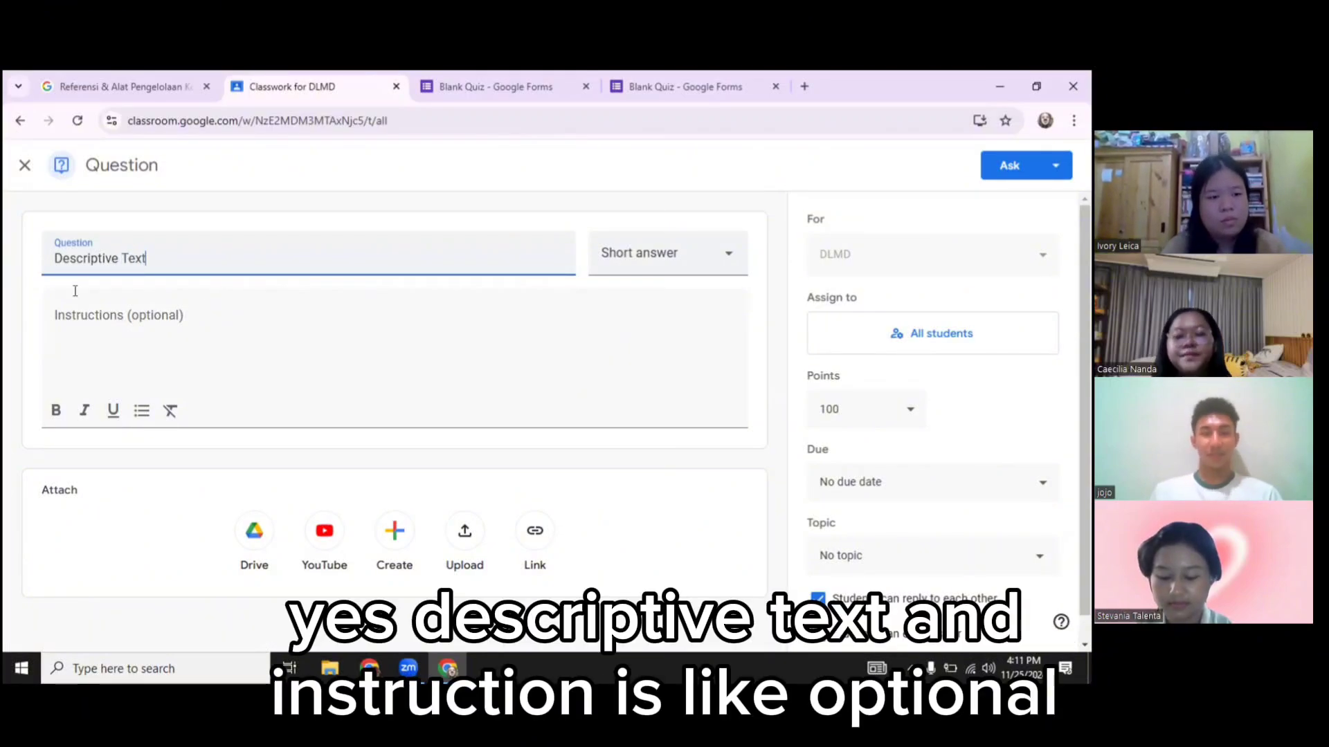
Write the instructions 'Please use clear language to explain about people or something'
click(116, 313)
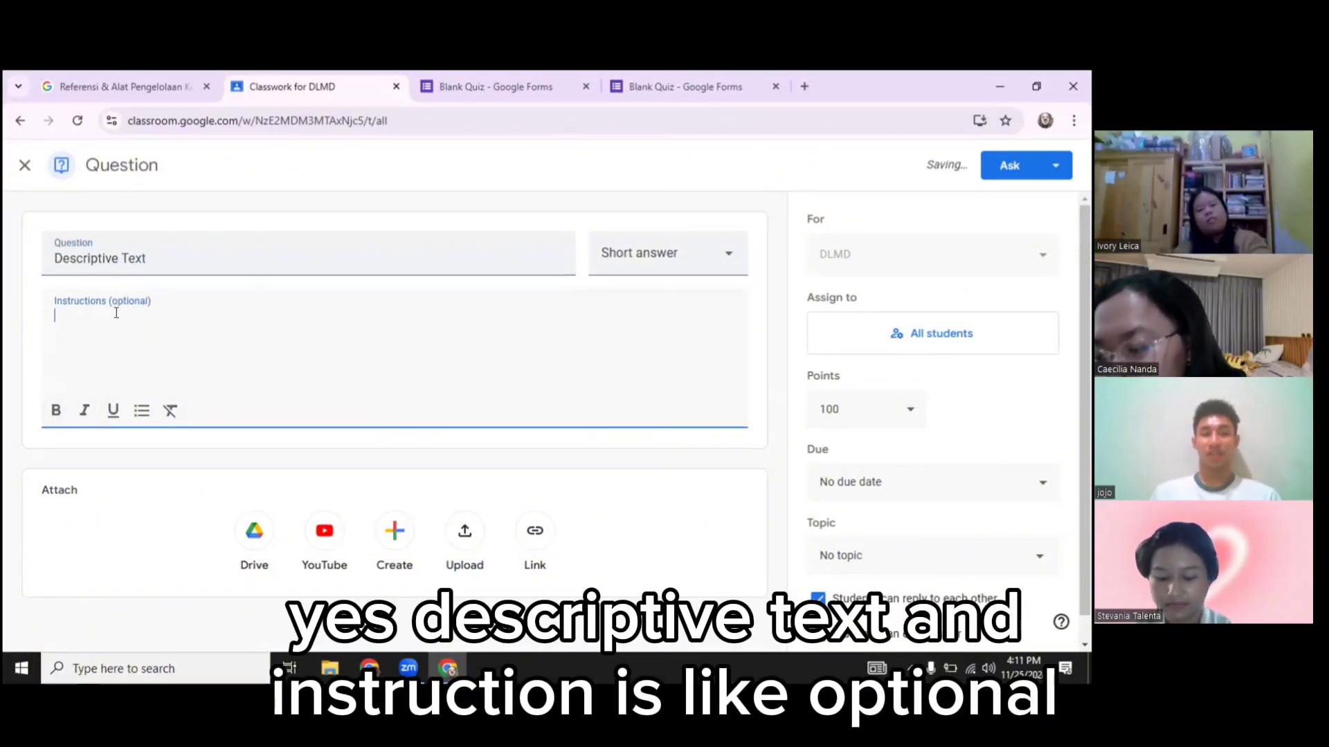
right_click(116, 313)
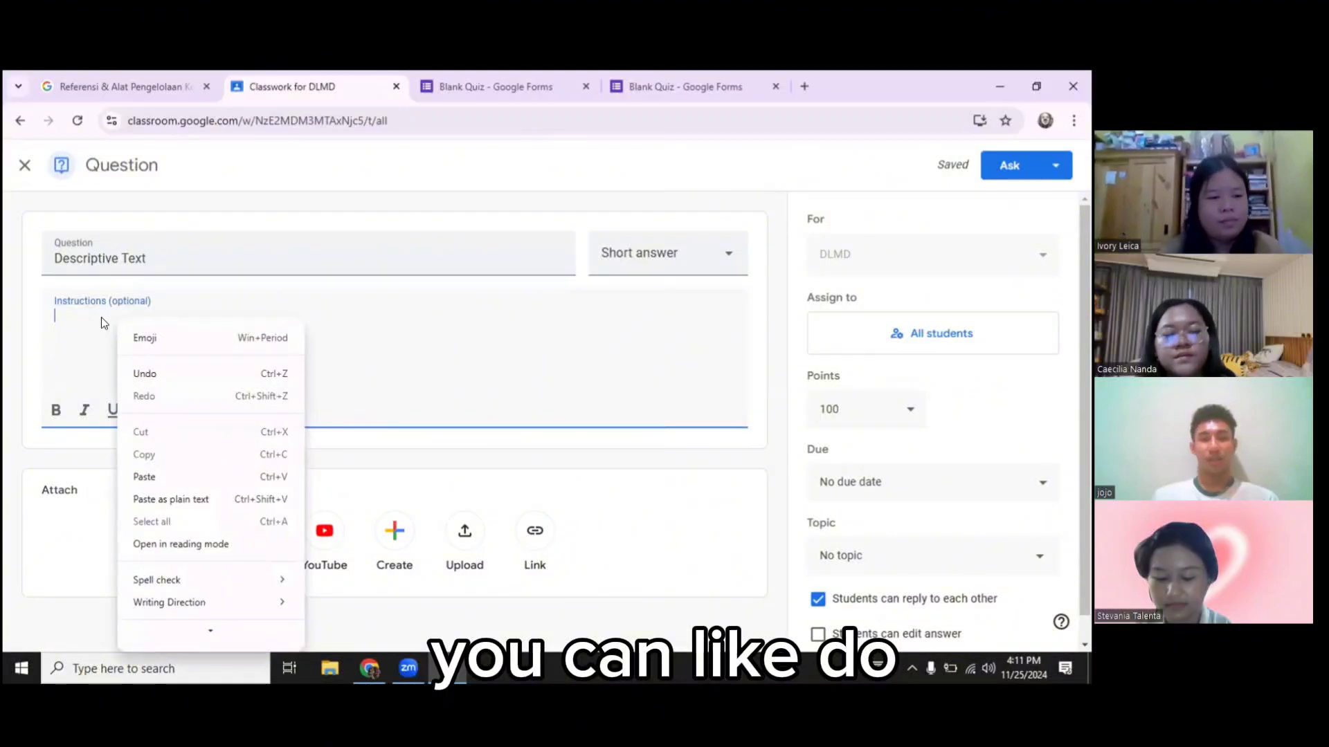
click(101, 317)
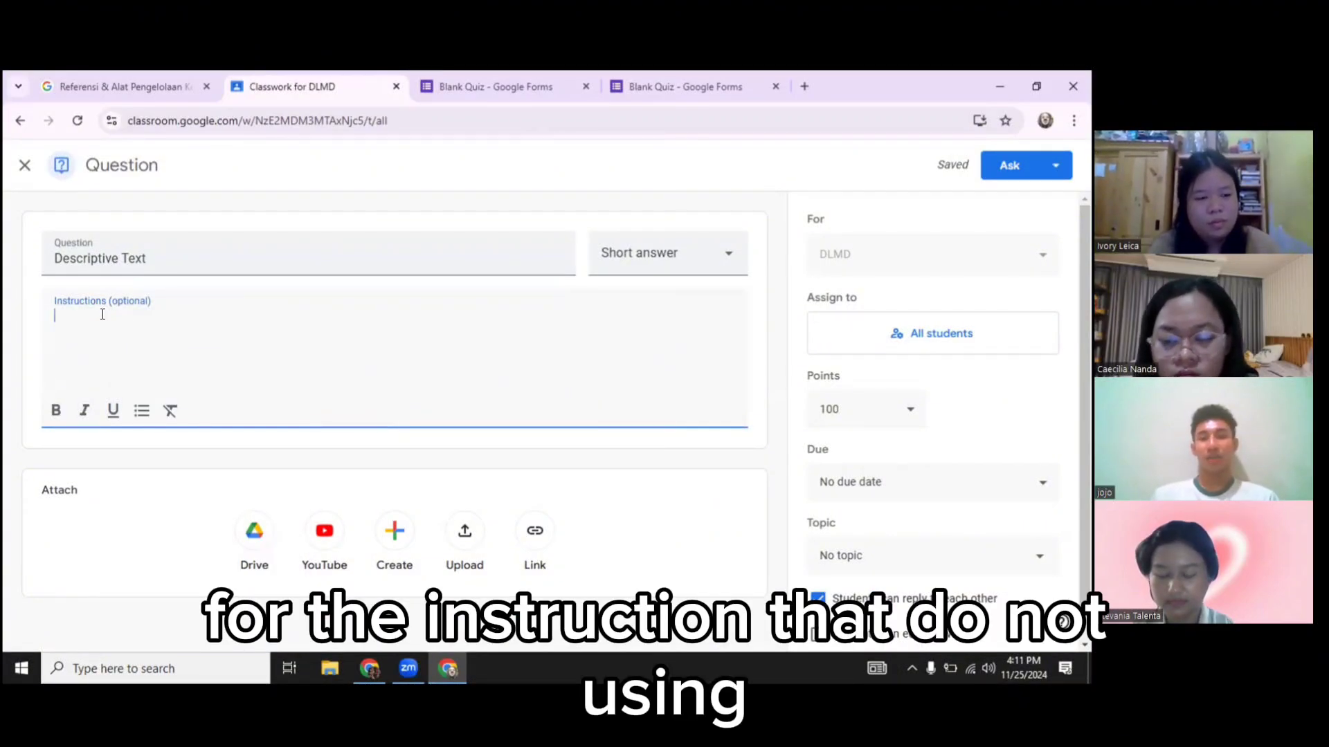
text(D)
text(not use)
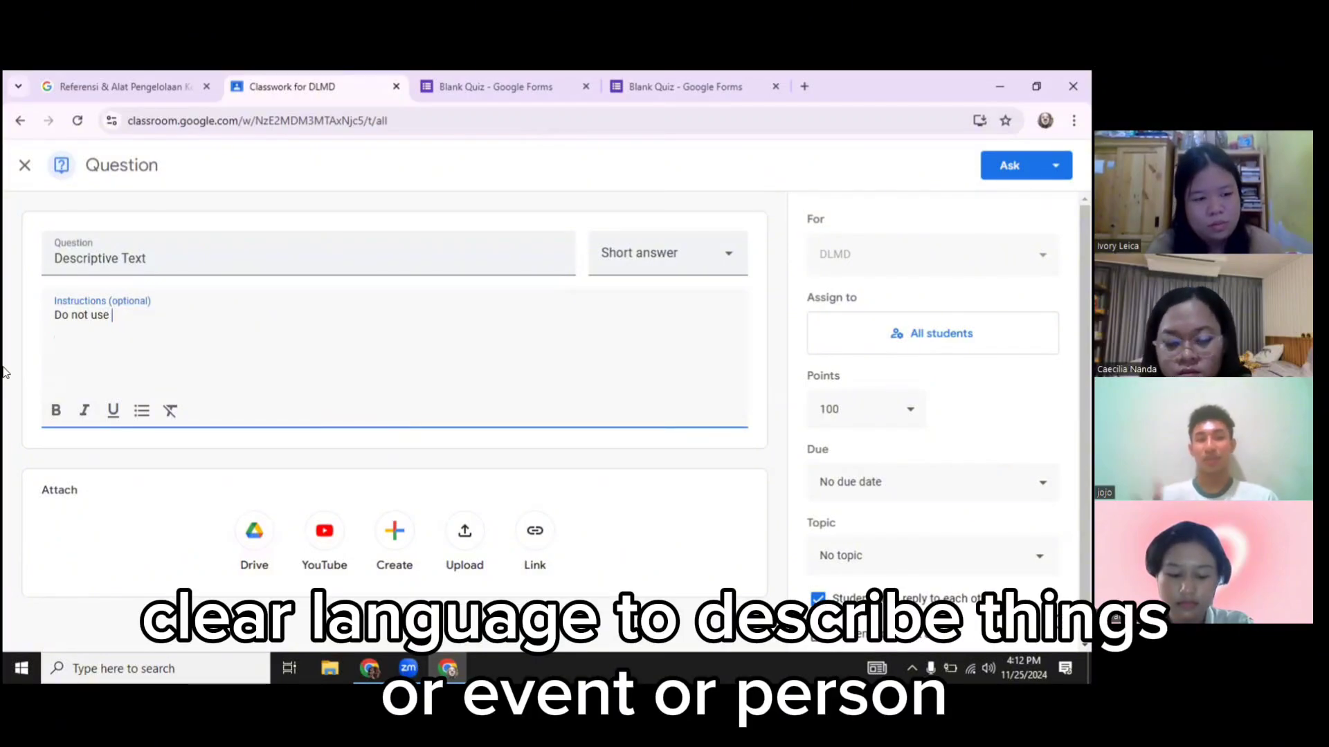
key(BackSpace)
key(BackSpace)
key(BackSpace)
key(BackSpace)
key(BackSpace)
key(BackSpace)
key(BackSpace)
key(BackSpace)
key(BackSpace)
text(Please )
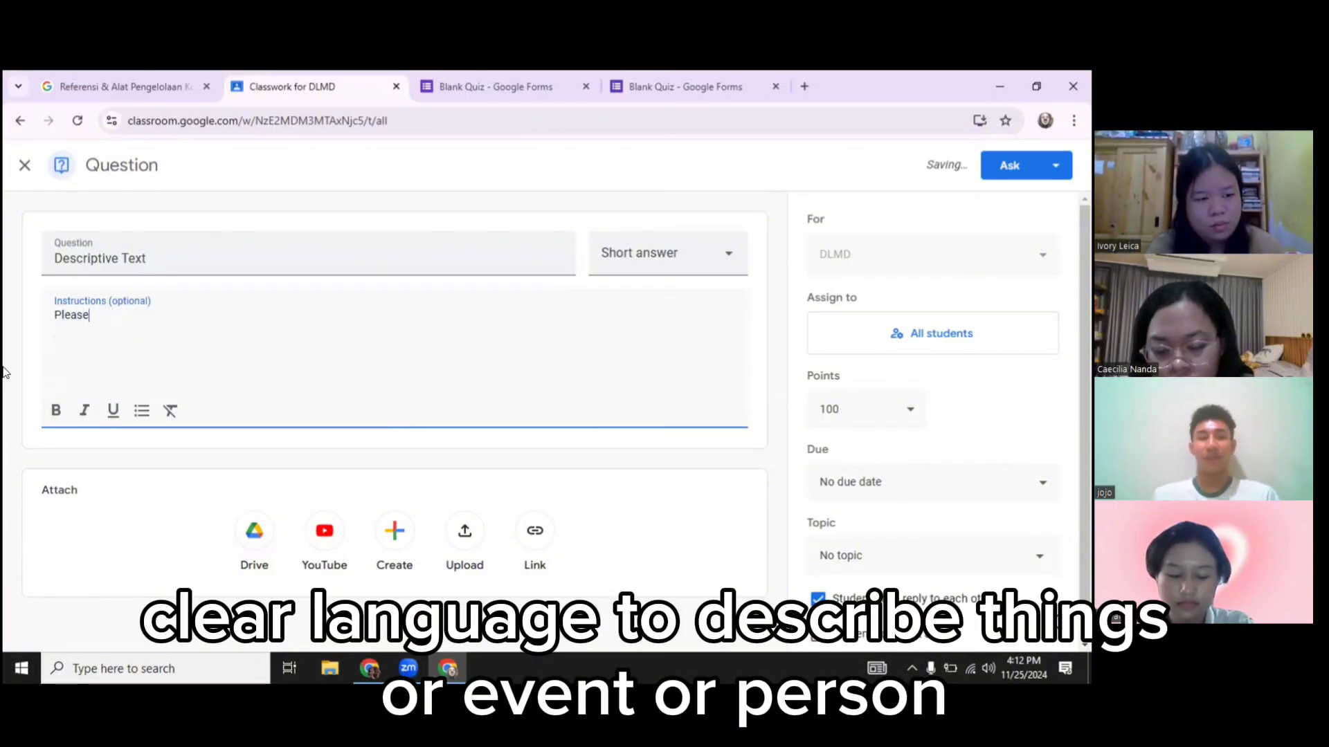
text(use clear languan)
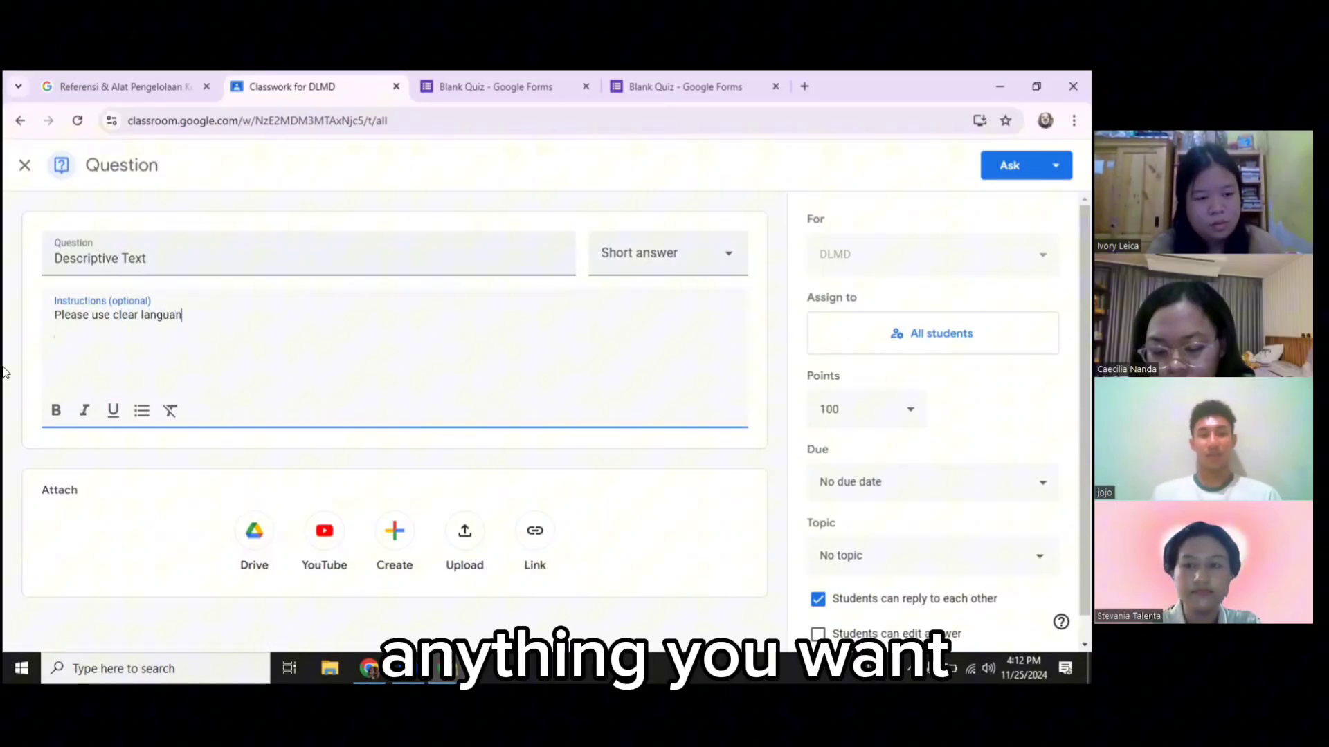
key(BackSpace)
text(guag)
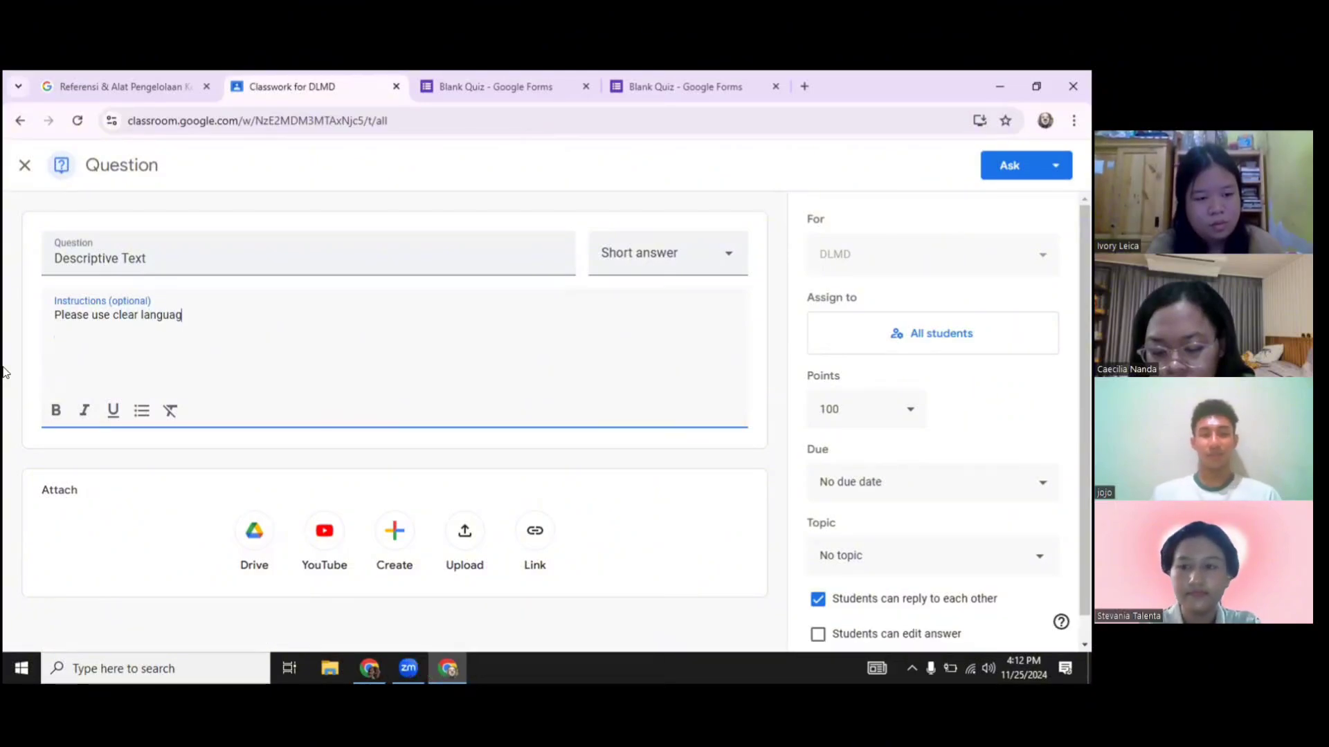
text(e to explai)
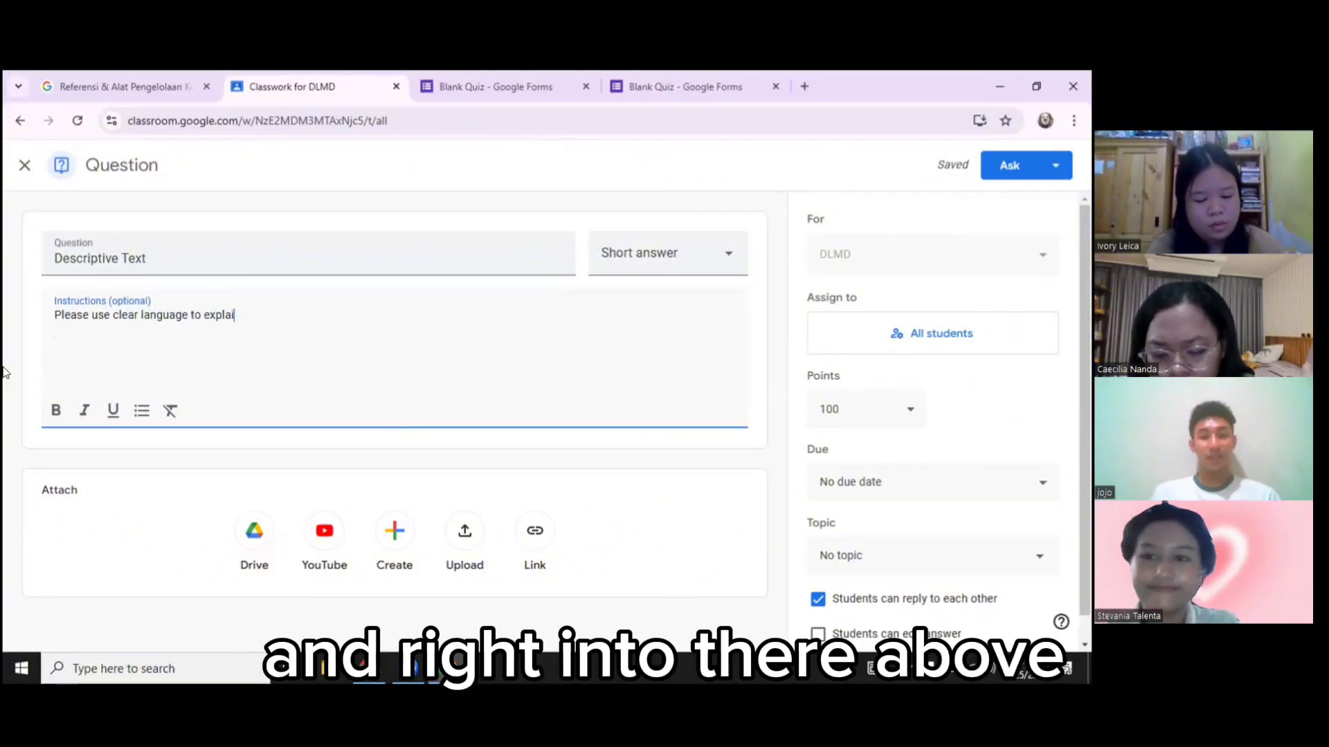
text(n about peopl)
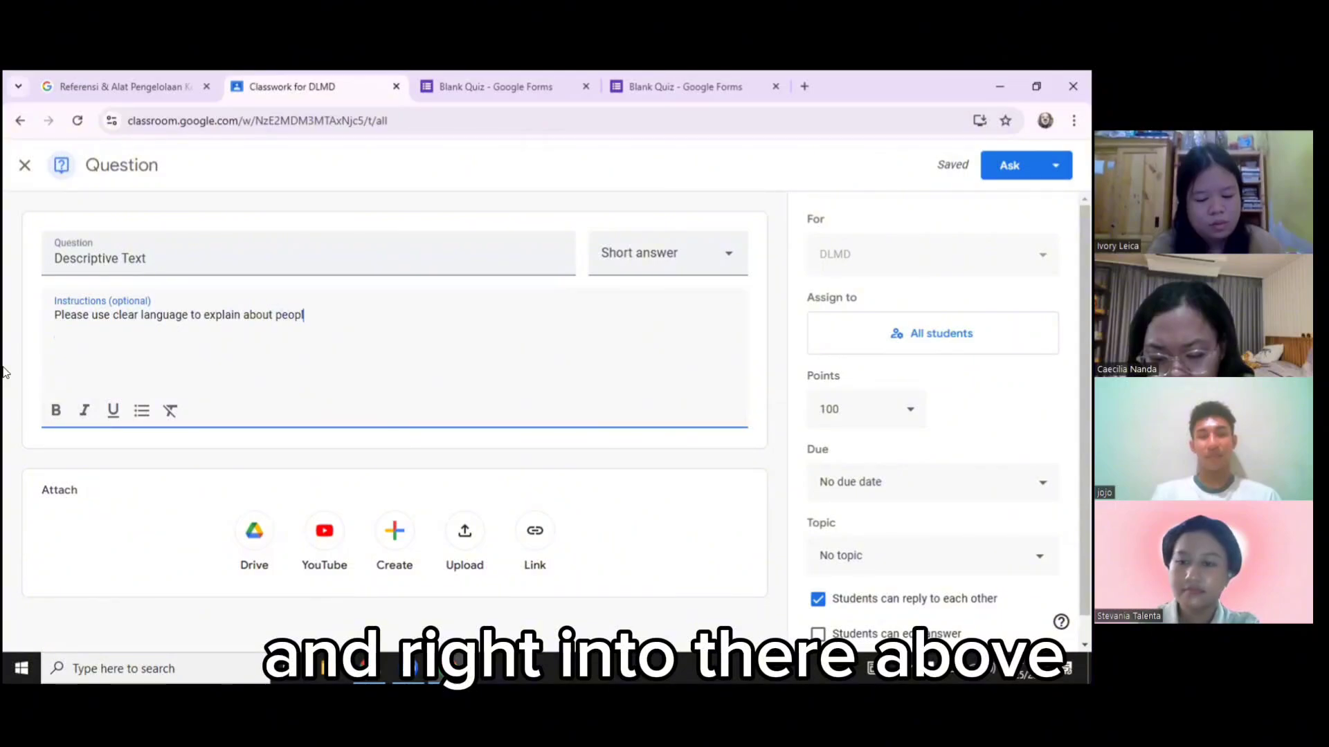
text(e or something)
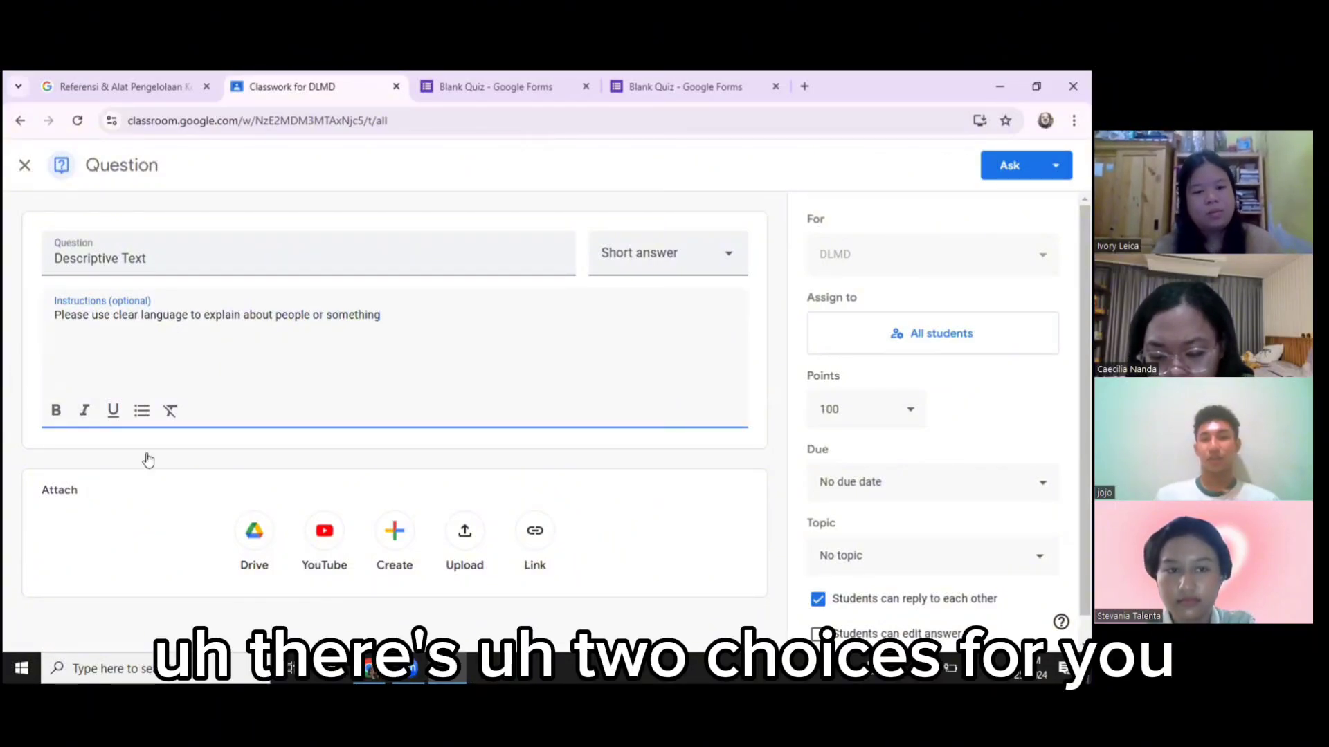
Keep the Descriptive Text question as Short answer and scroll to its 100-point setting
click(694, 261)
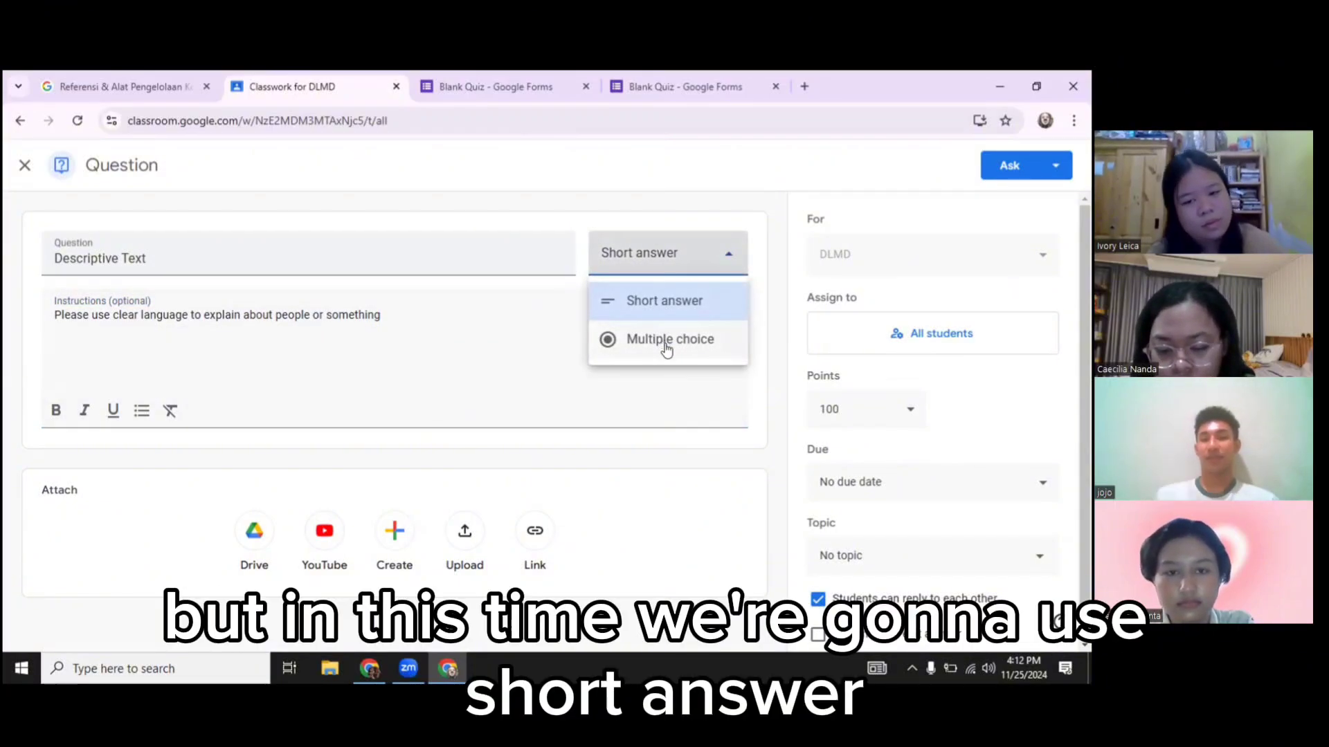
click(664, 307)
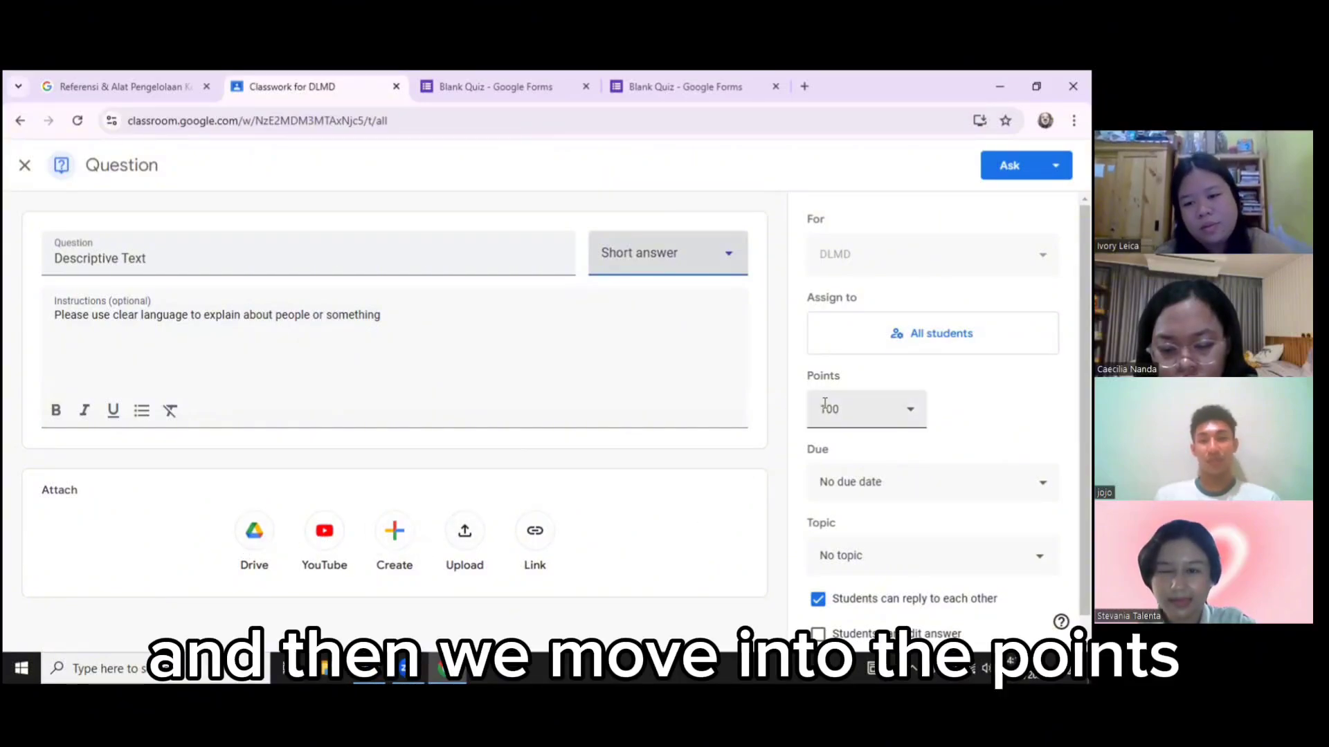
scroll(824, 404, down, 1)
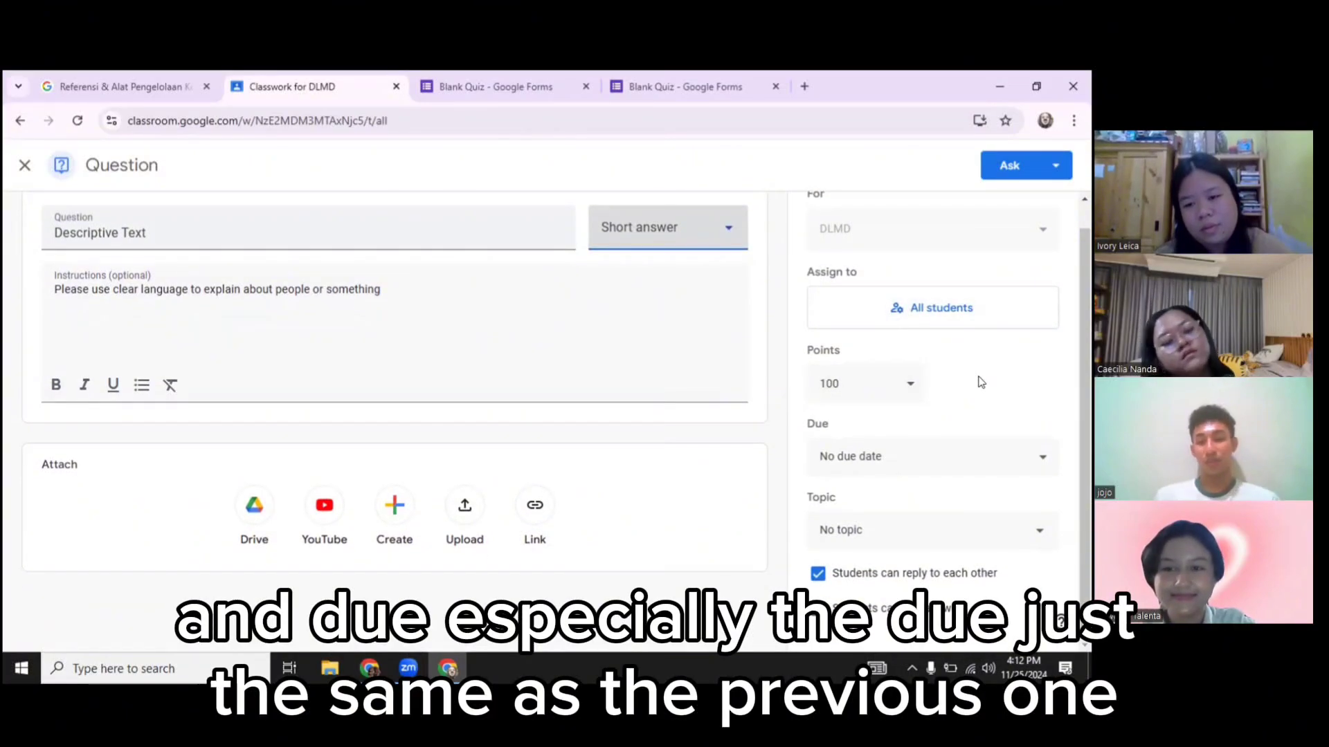
Set the question's due date to 11/25/2024 at 11:59 PM
click(891, 456)
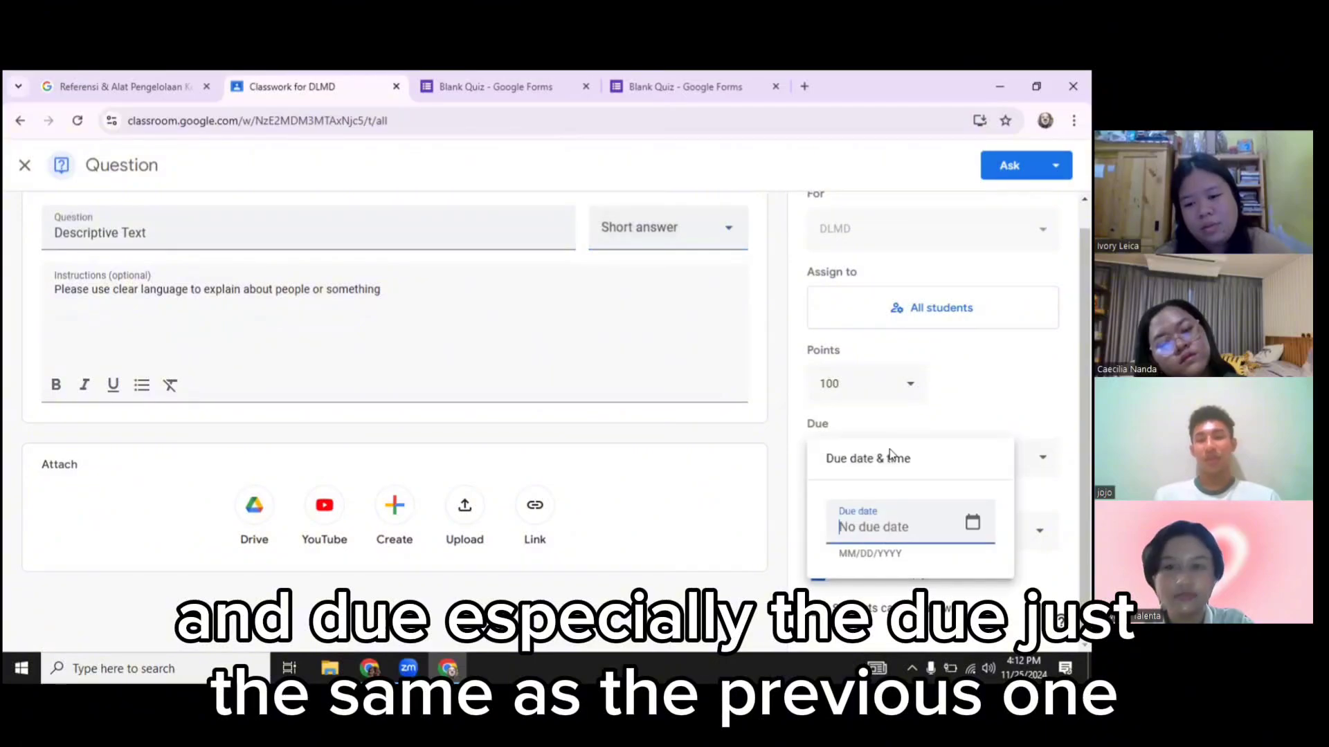
click(972, 523)
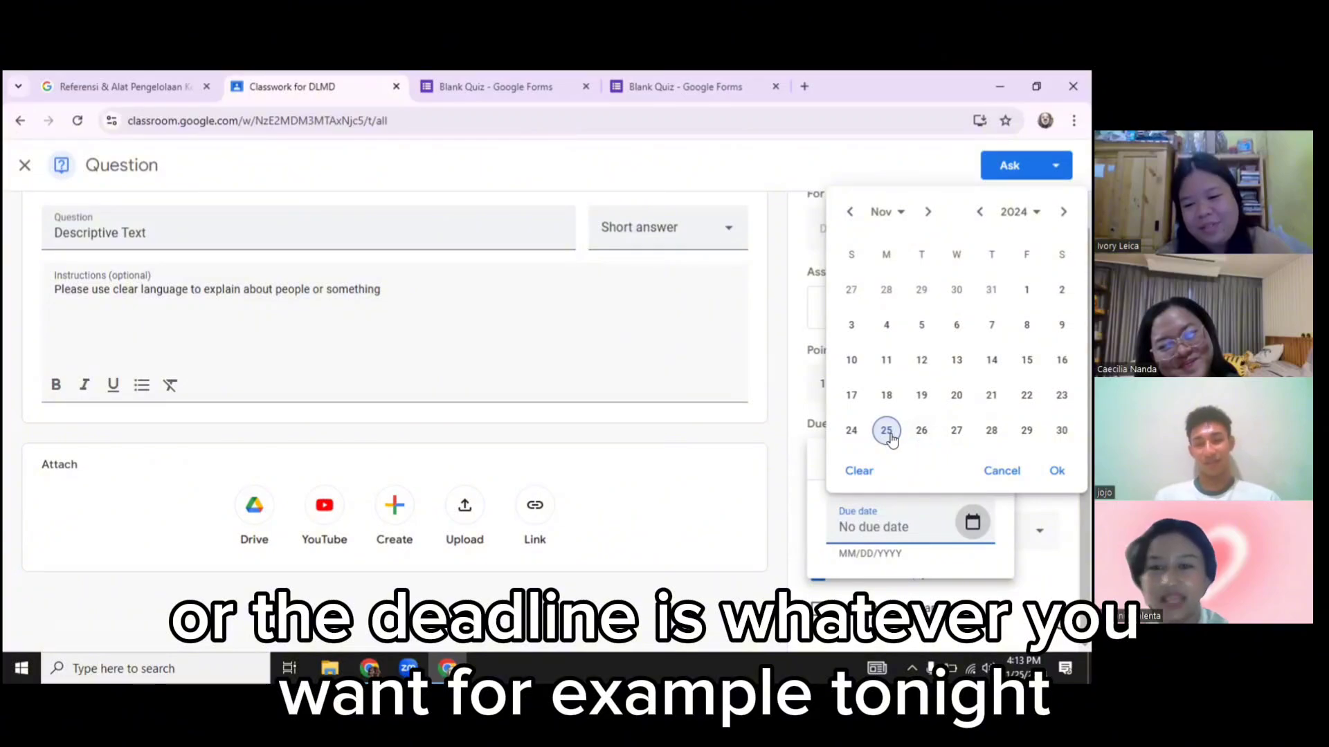
click(886, 430)
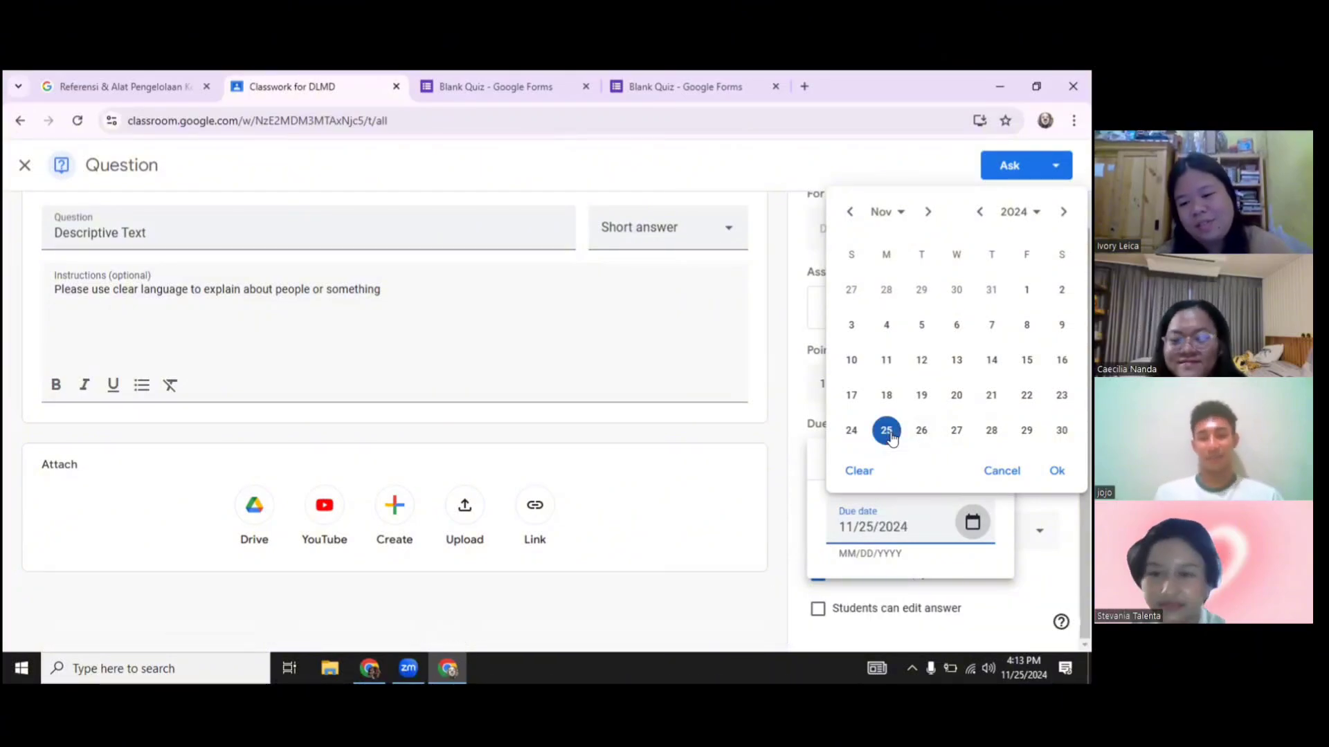
click(897, 593)
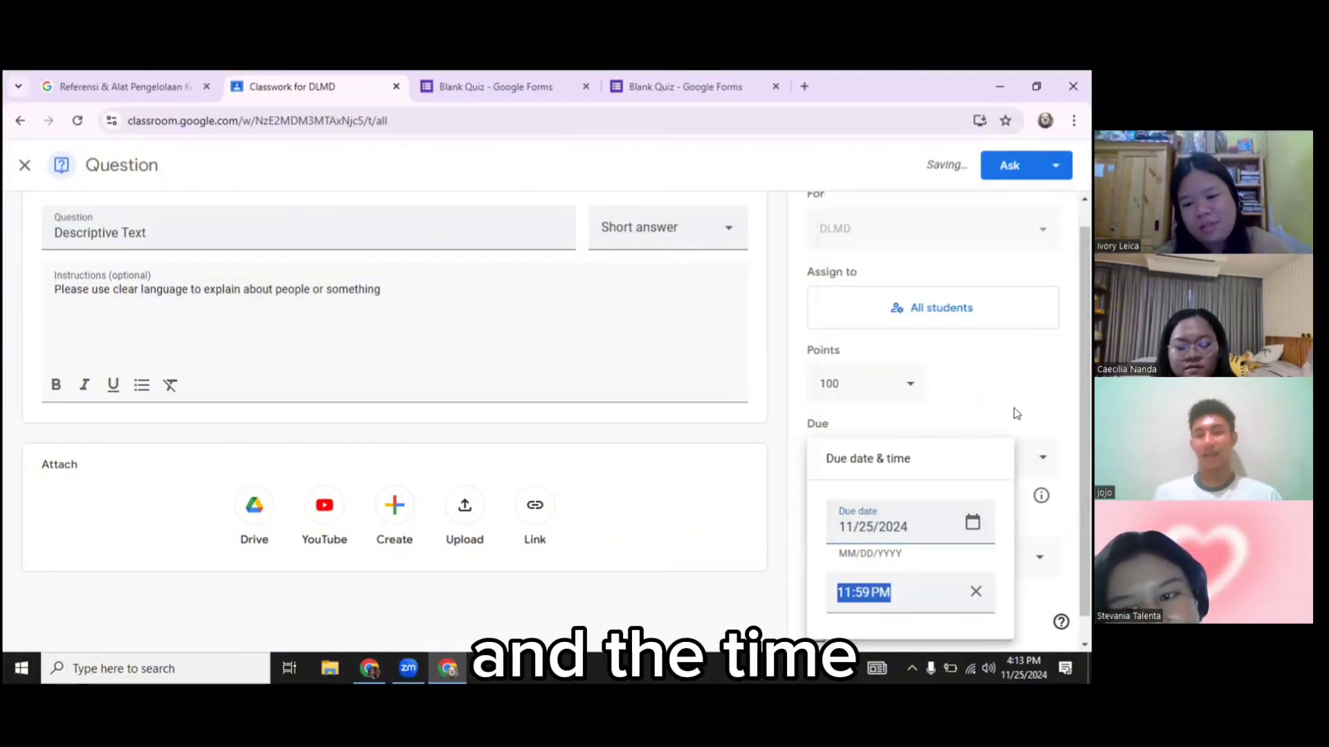
click(900, 459)
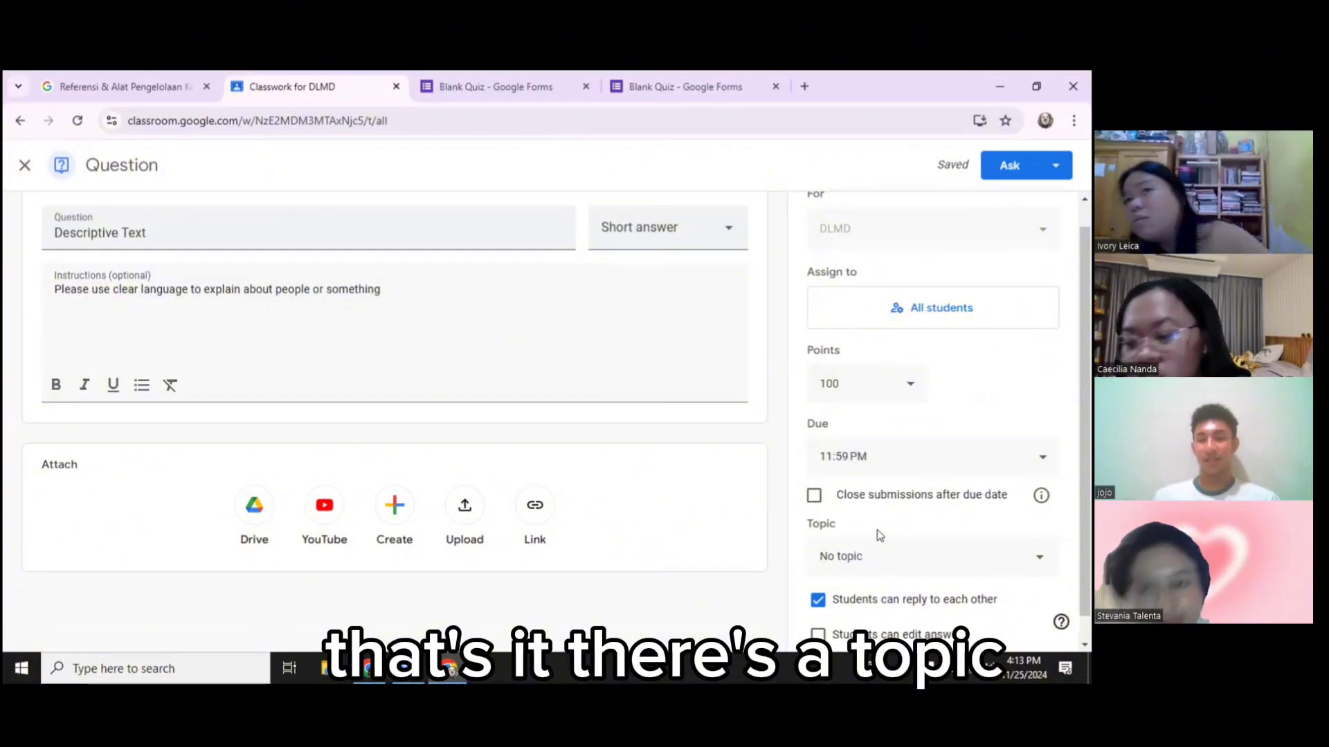
scroll(879, 534, down, 1)
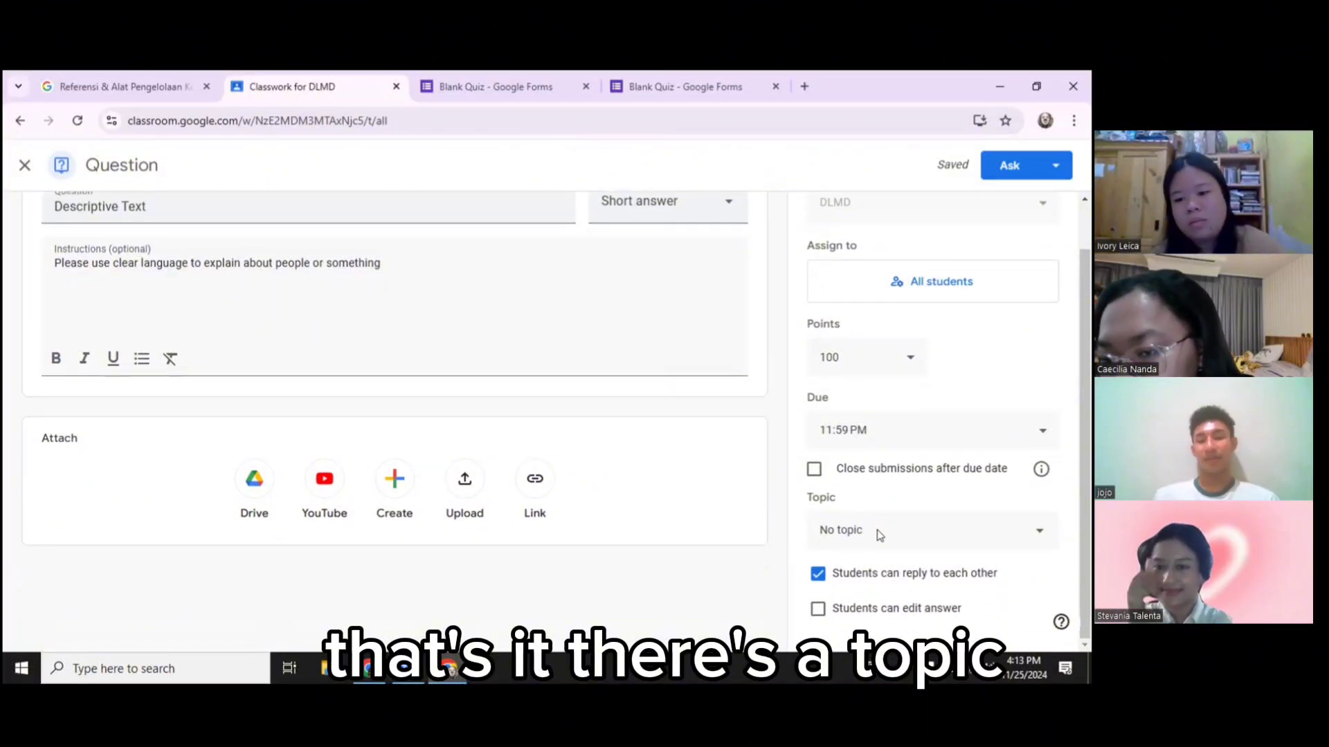
Create a new 'Descriptive Text' topic for the question and post it with Ask
click(879, 535)
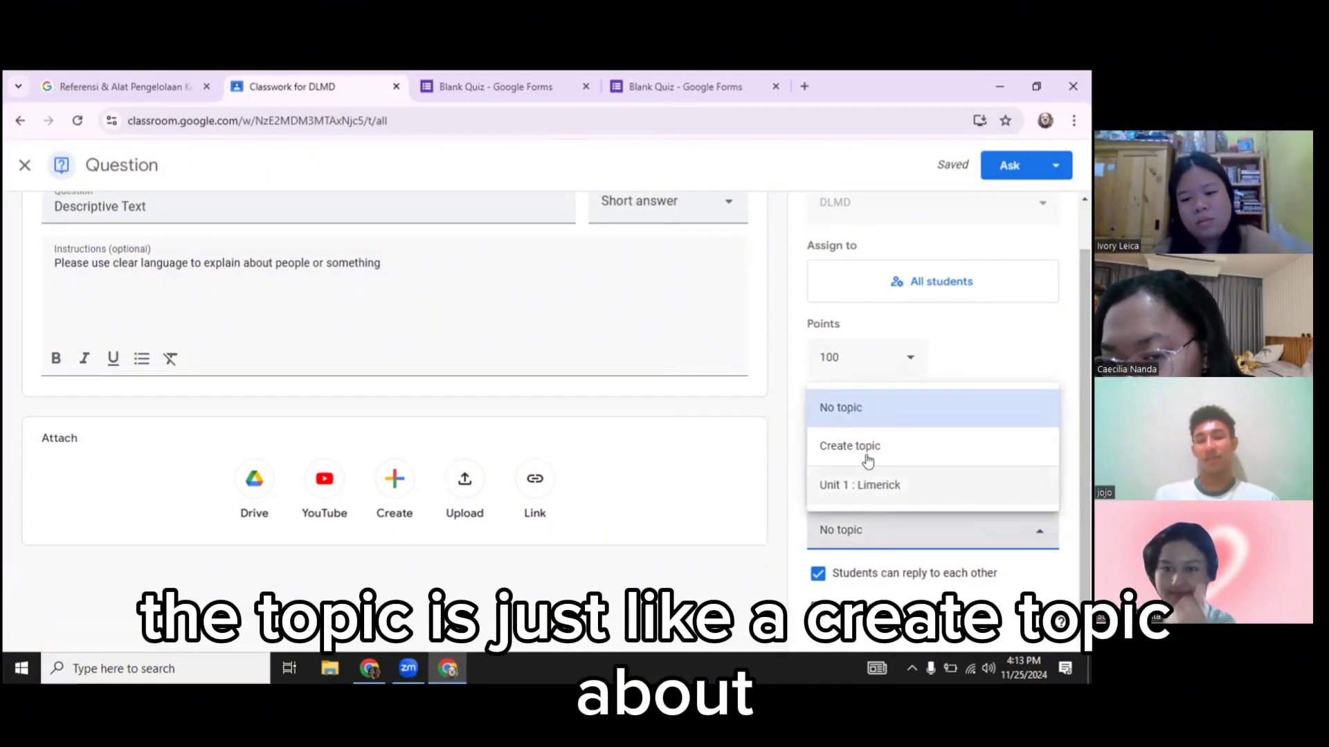
click(868, 449)
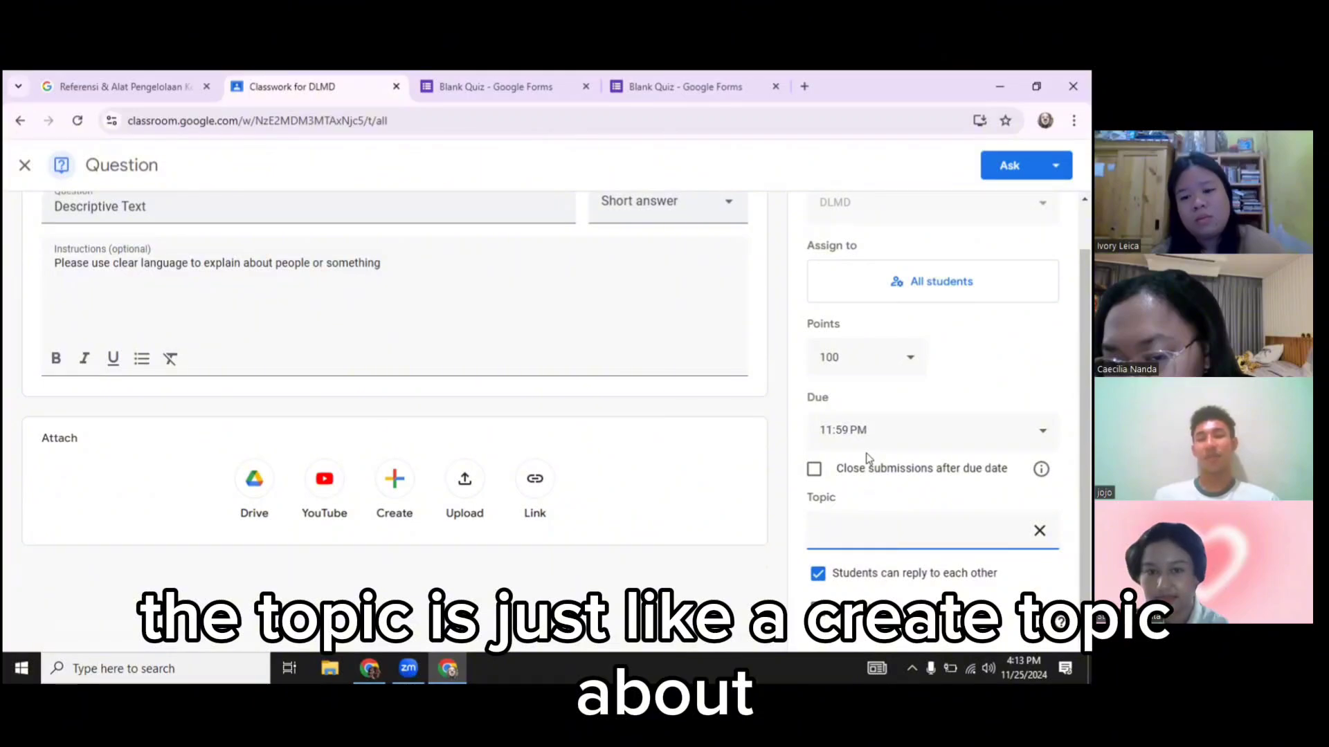
text(Des)
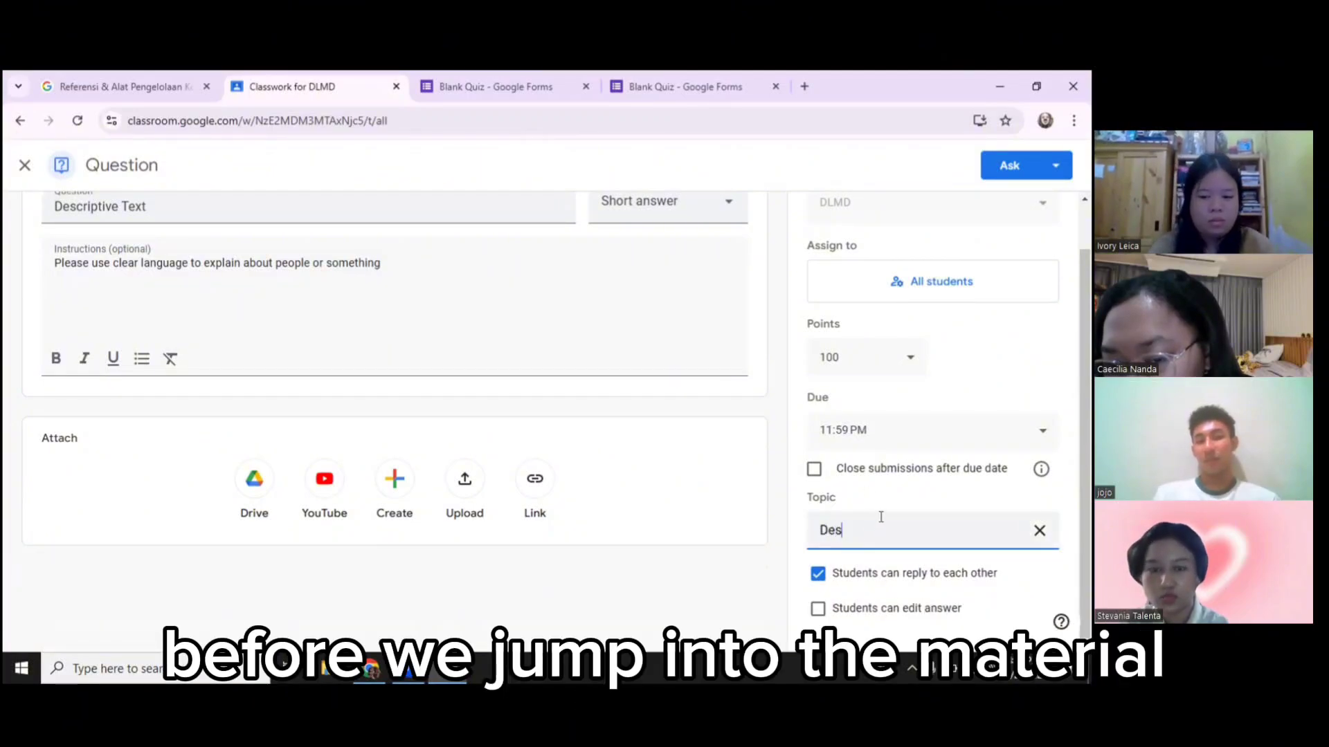
text(cripti)
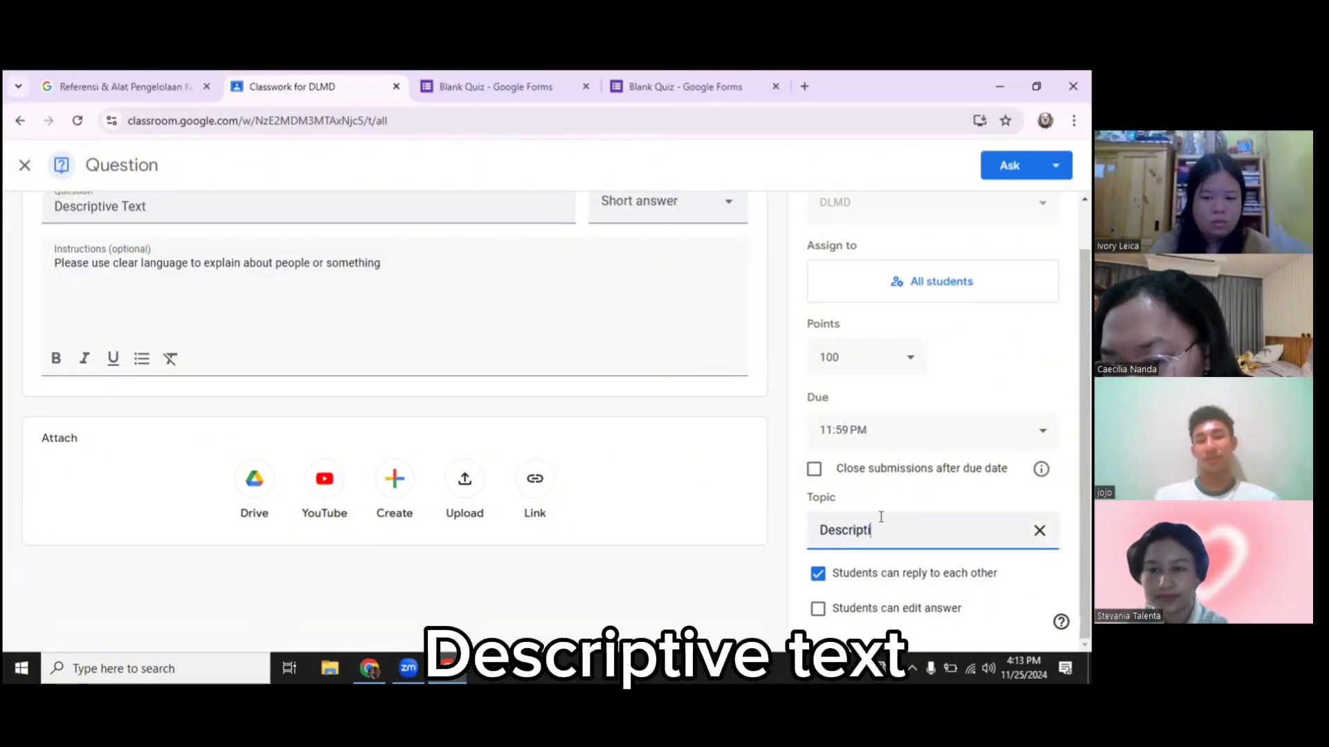
text(ve Et)
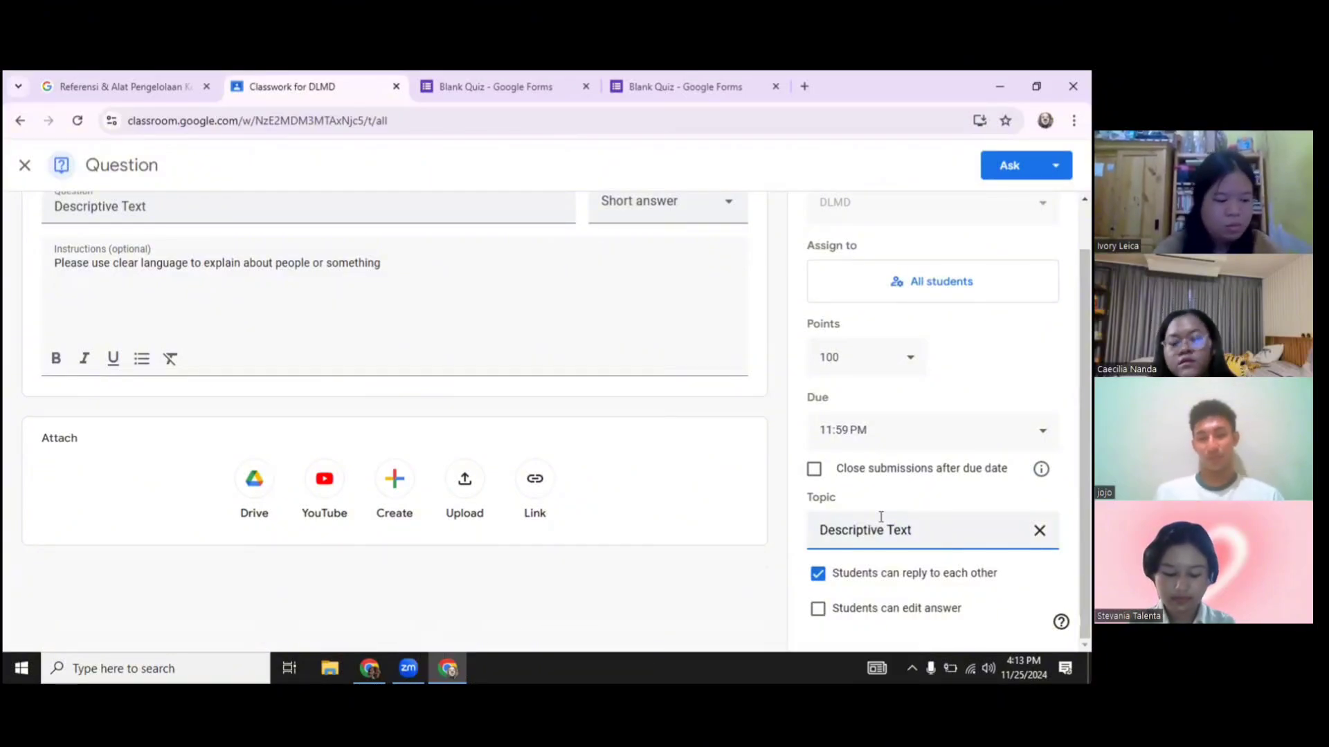
click(1008, 382)
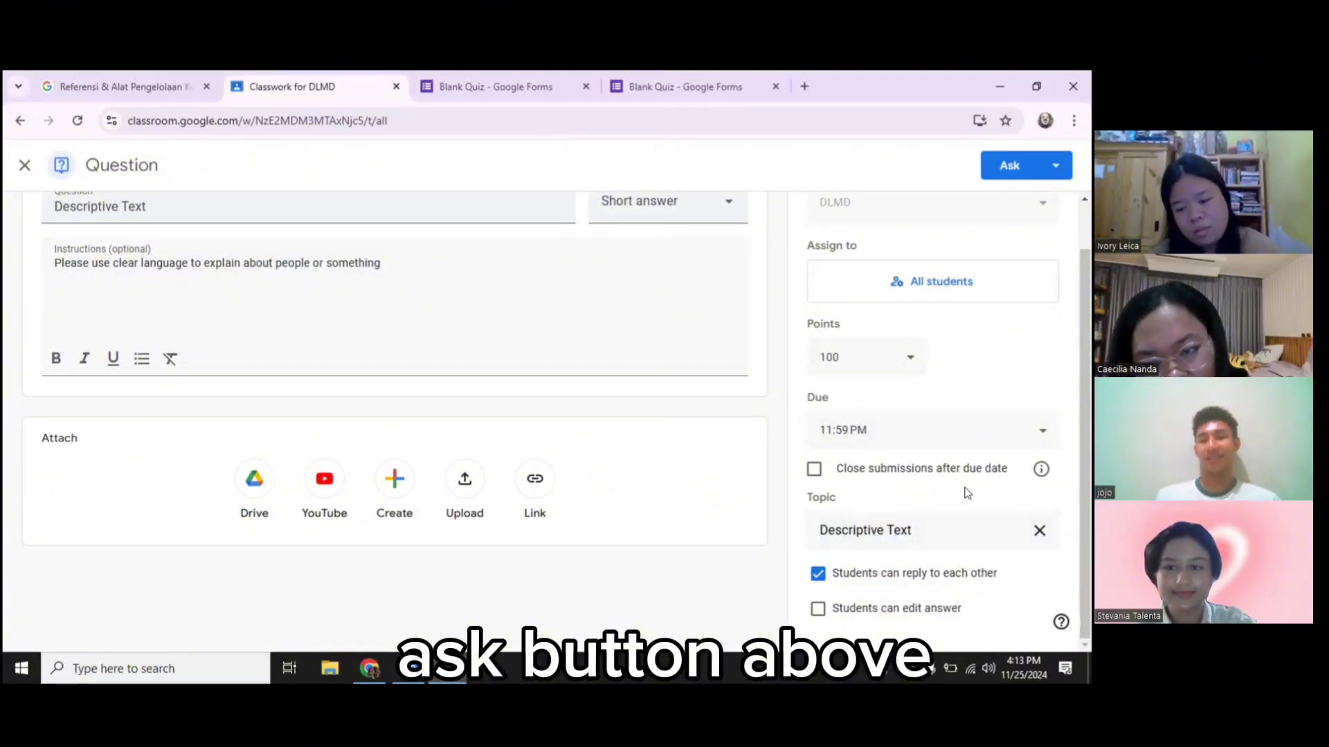
click(1010, 166)
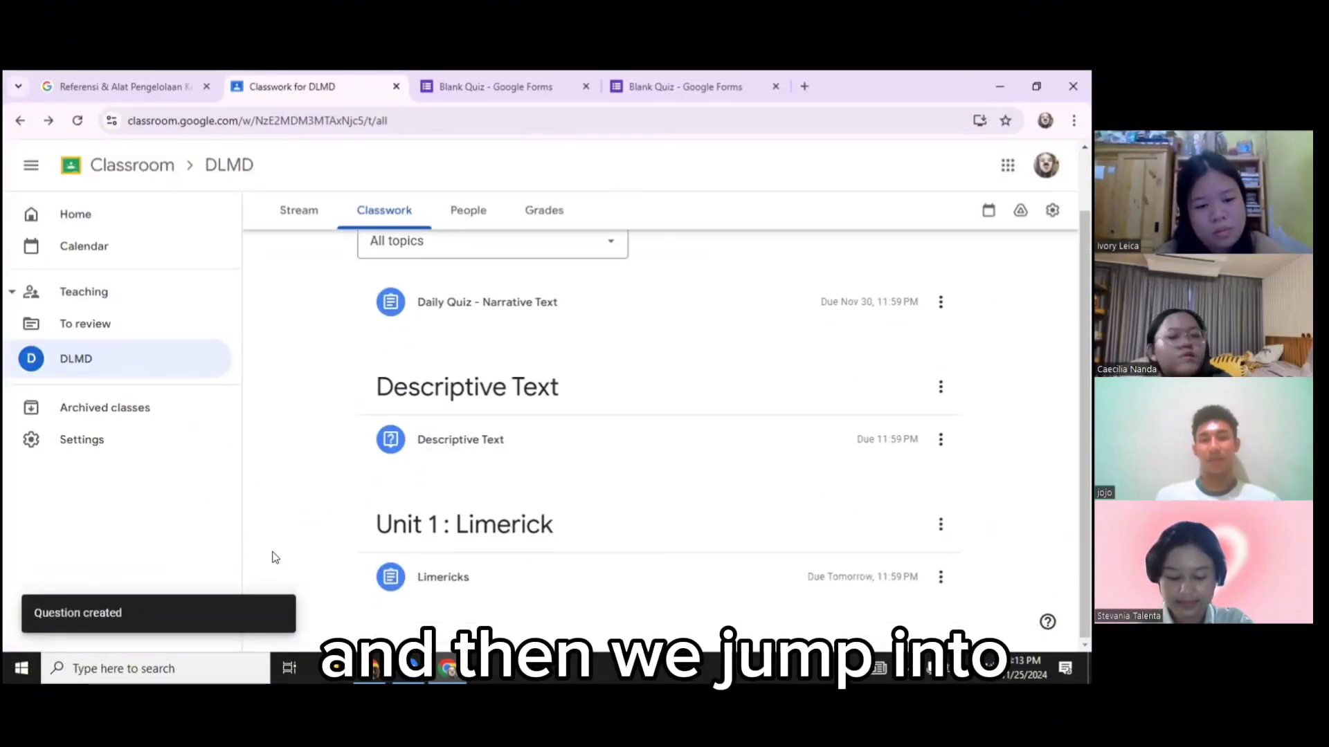
scroll(350, 425, up, 2)
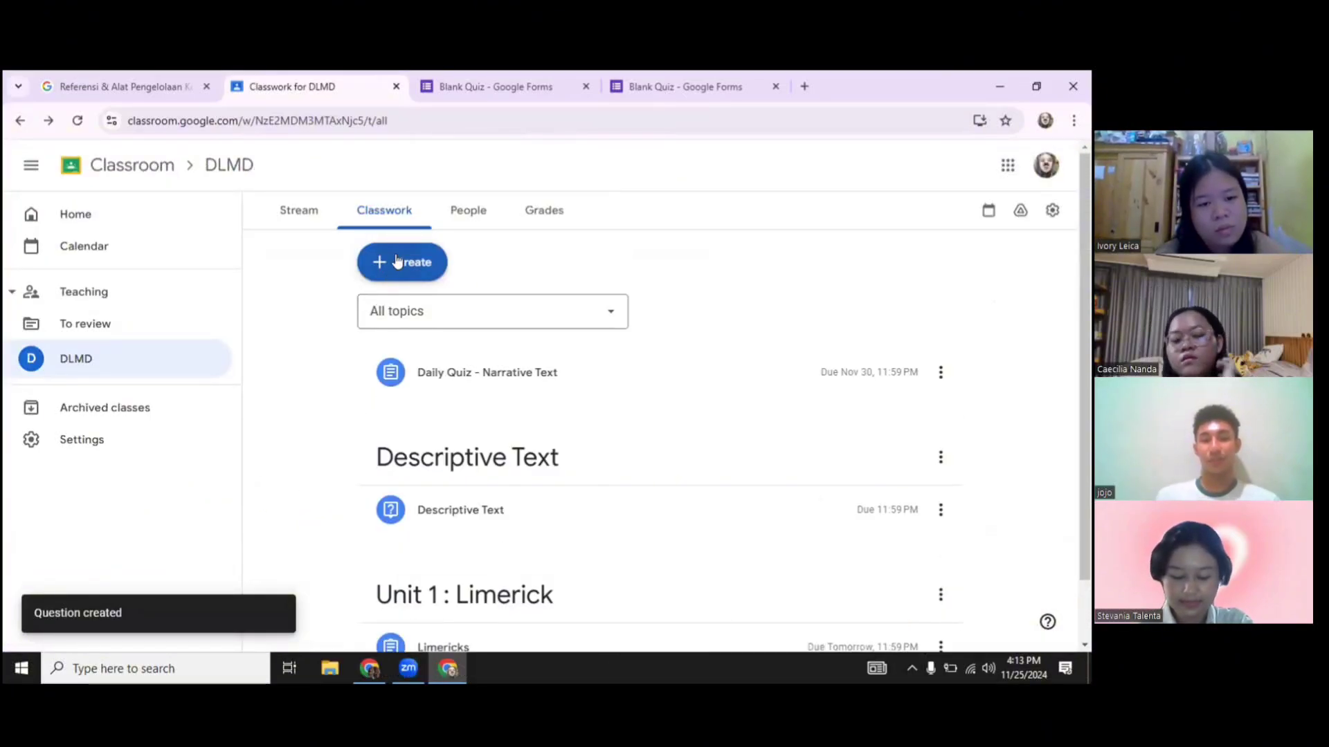
Create a material titled 'Descriptive Text' and begin its description 'Descriptive text meaning'
click(396, 262)
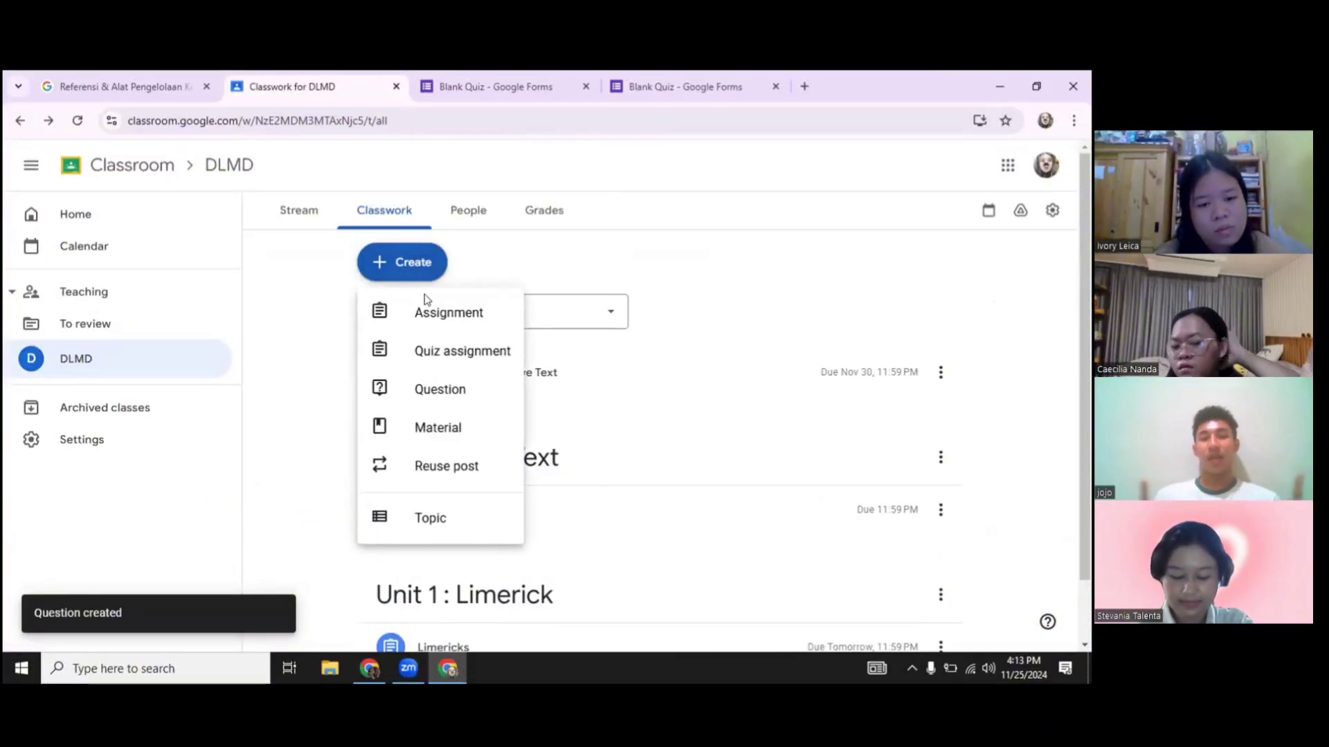
click(456, 425)
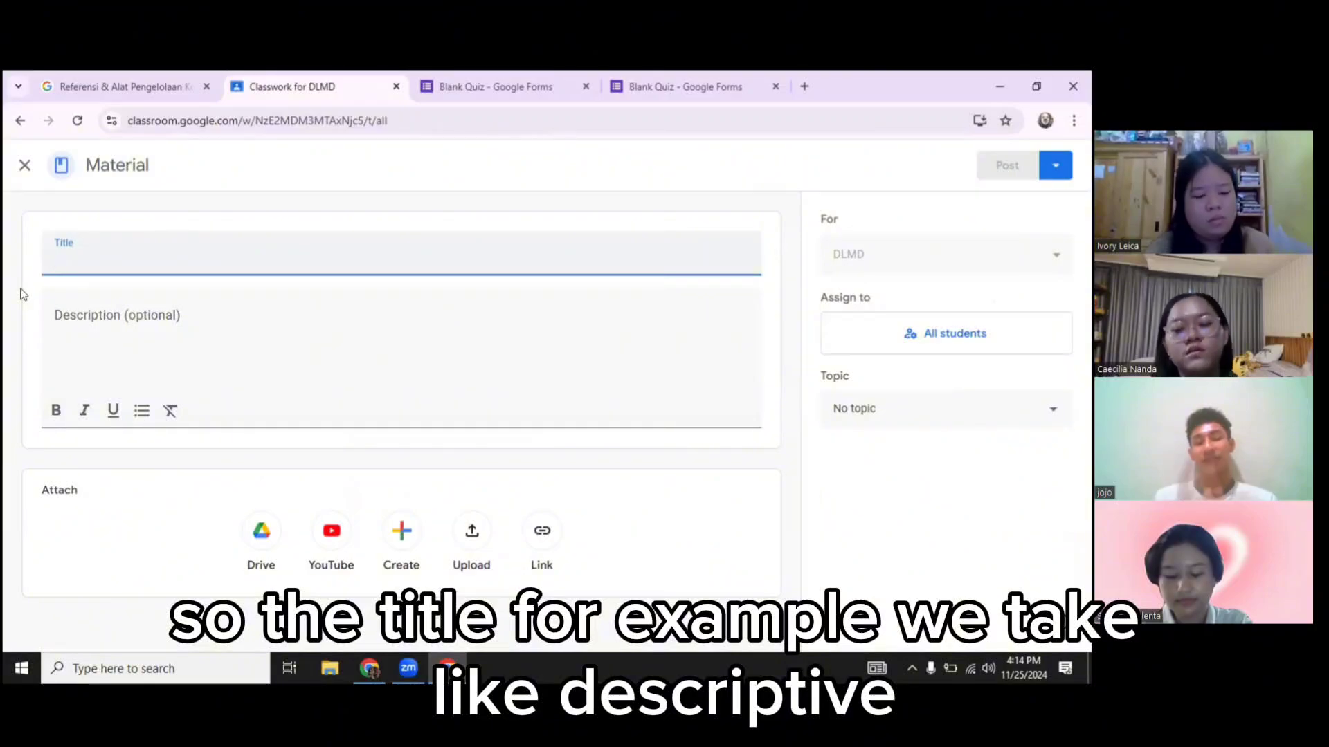
text(Descriptive Text)
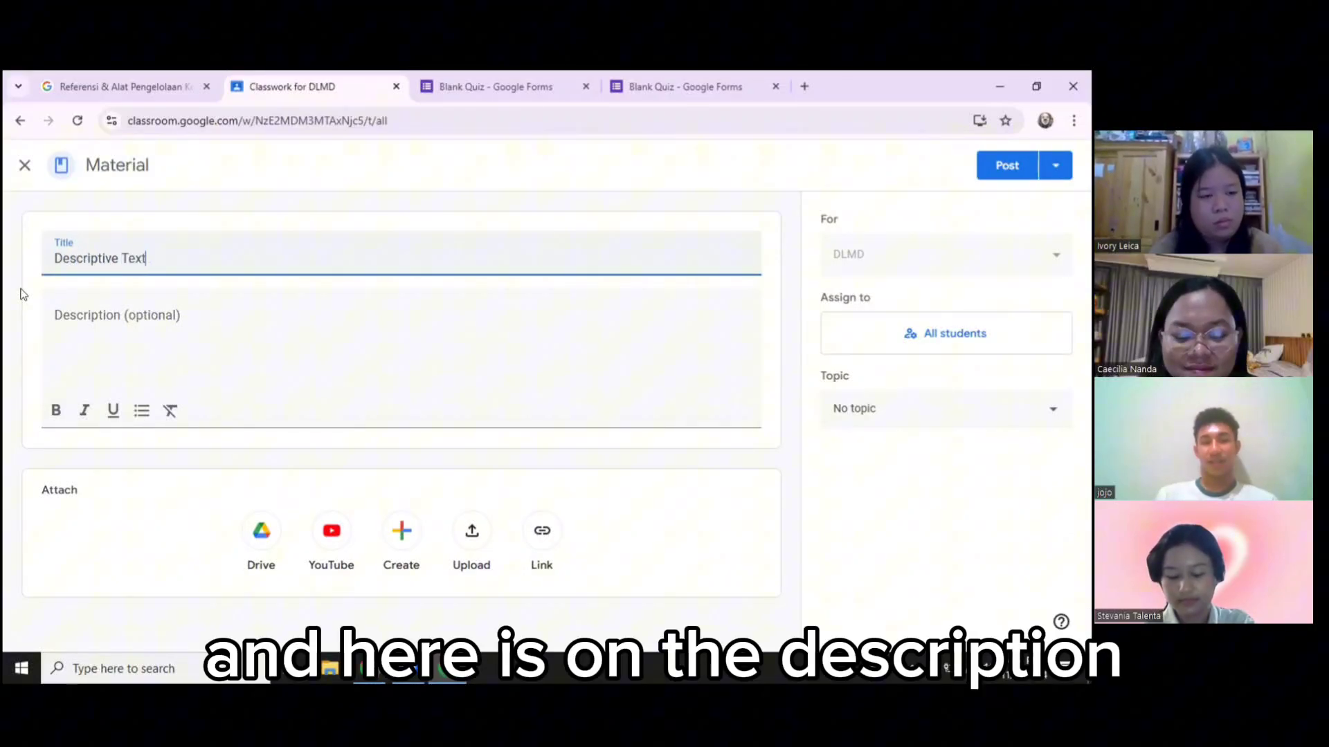
click(108, 307)
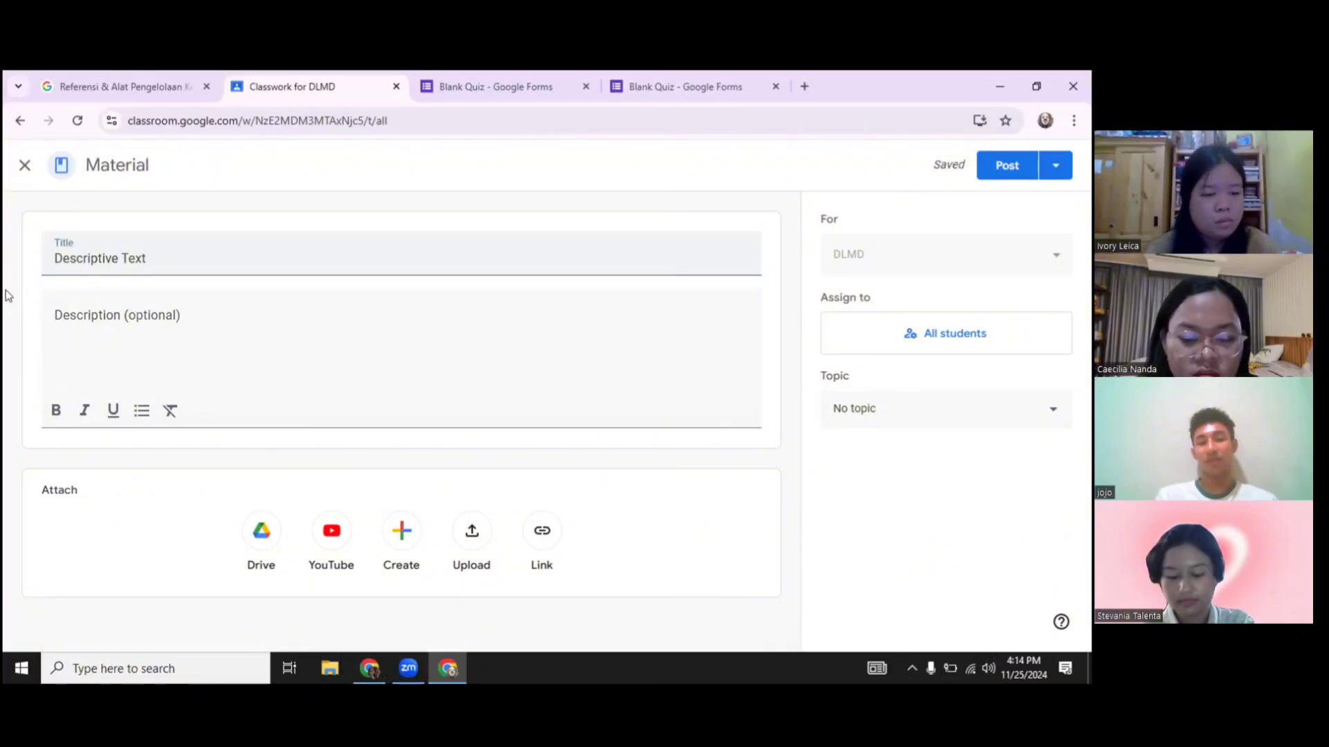
click(104, 321)
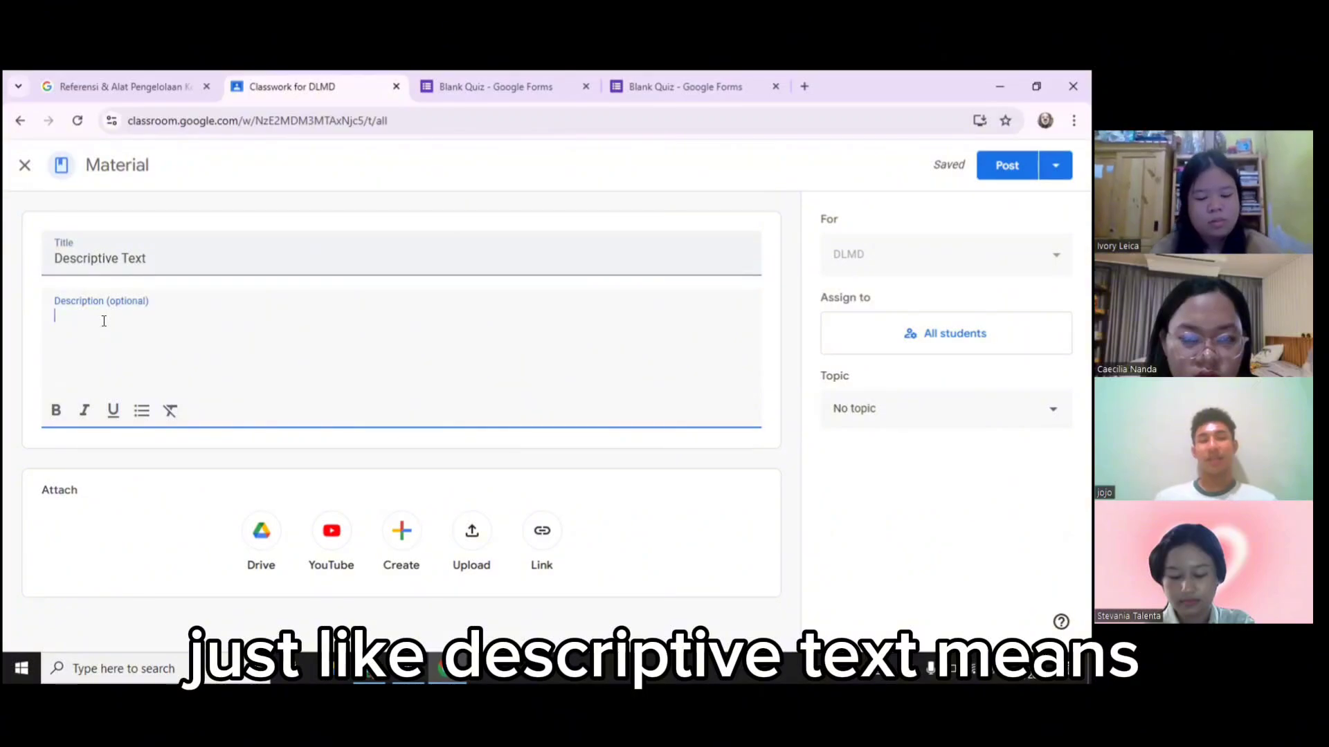
text(Desc)
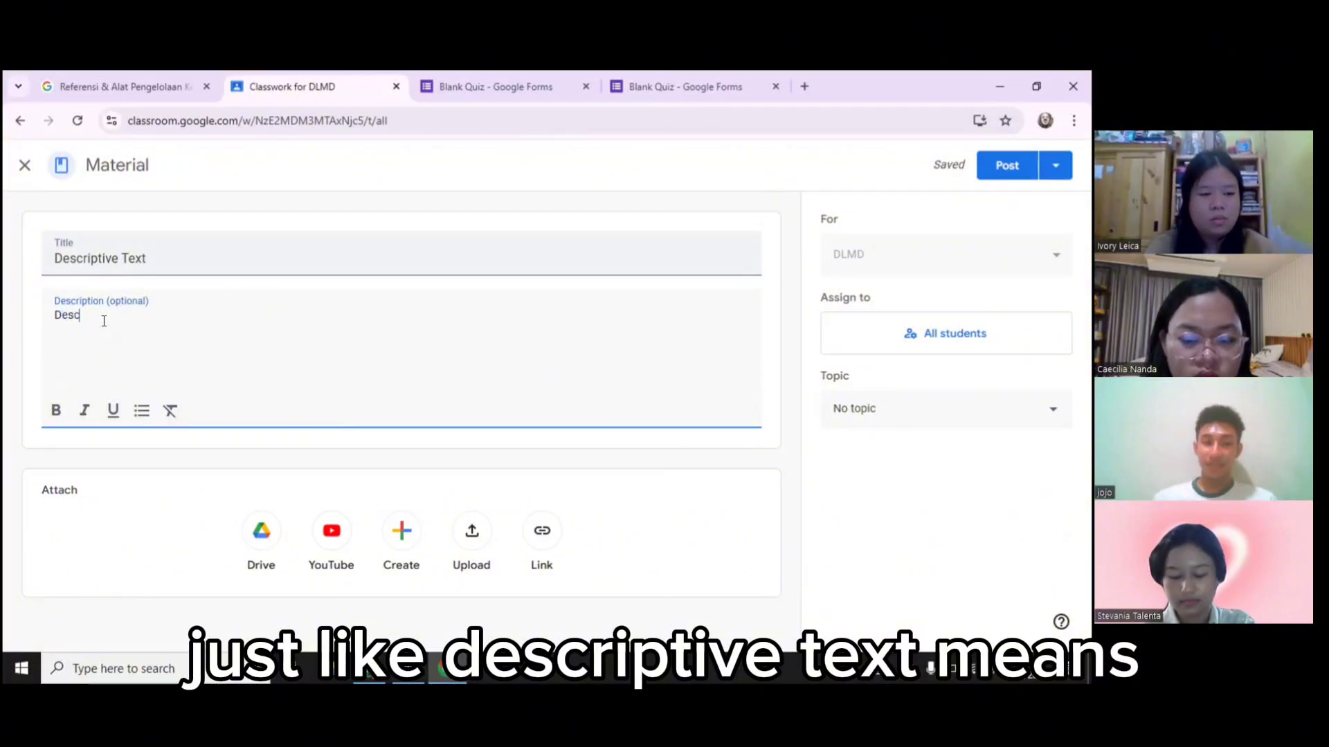
text(riptiv)
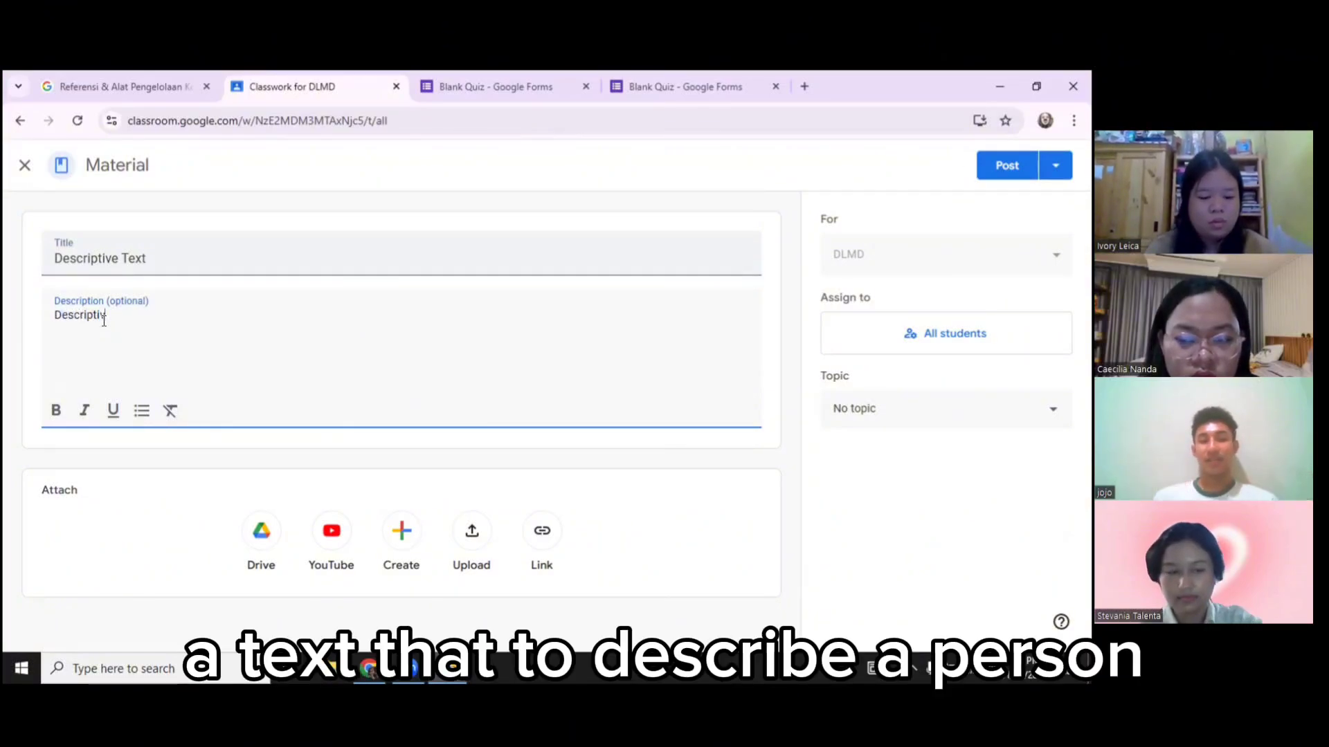
text(e te)
text(xt)
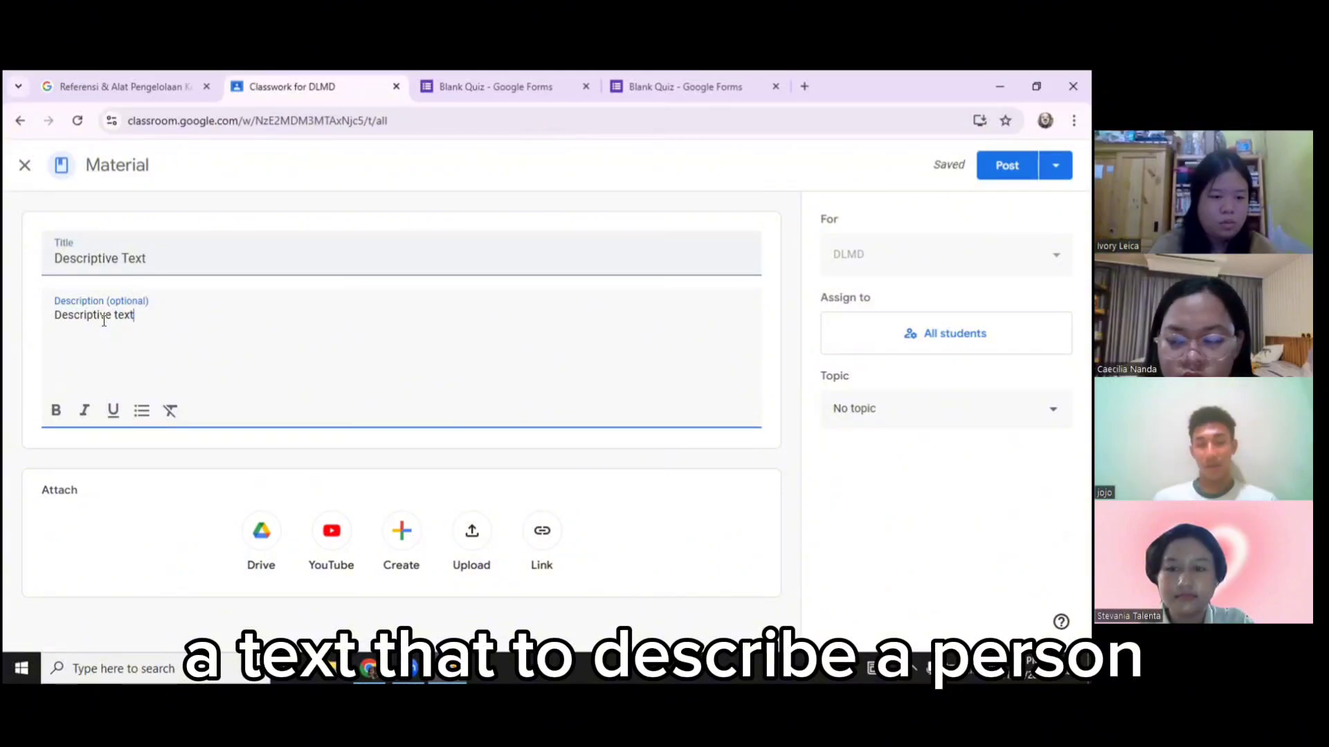
text( meaning ....)
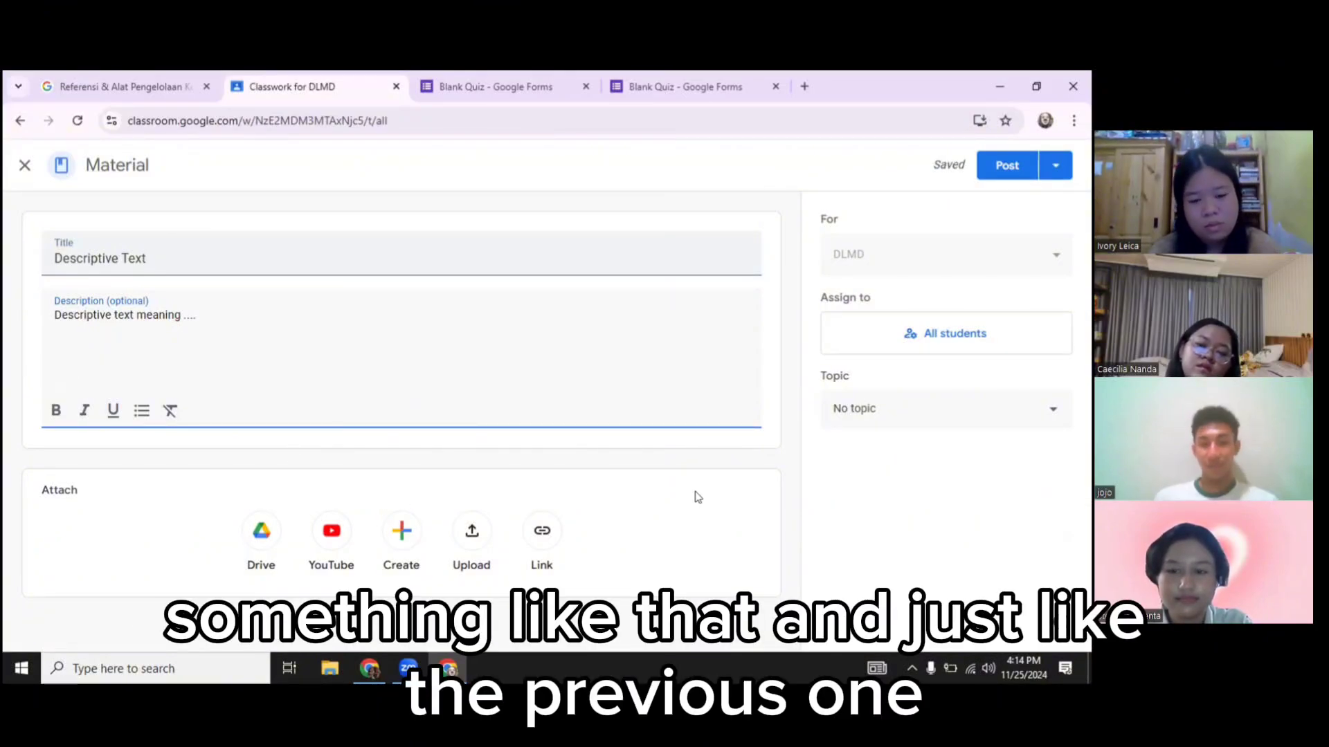
click(866, 410)
click(653, 479)
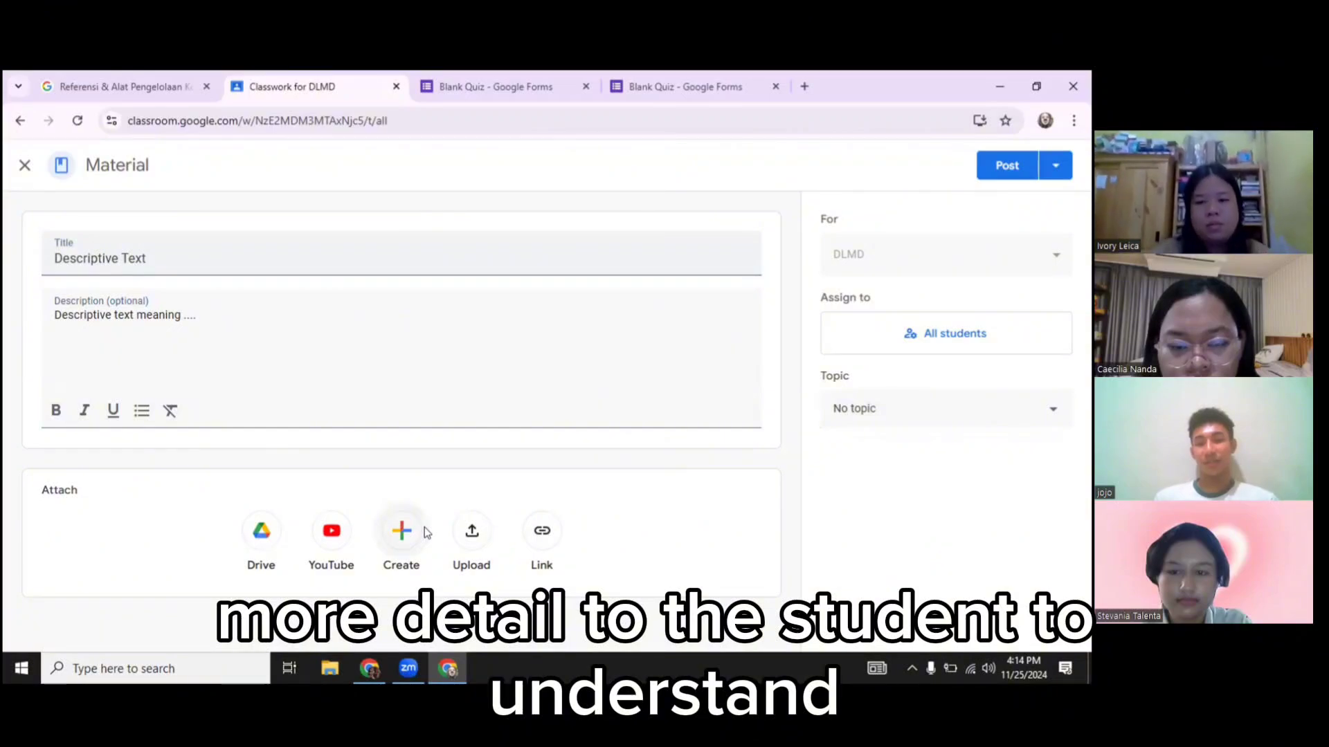
key(XF86MonBrightnessDown)
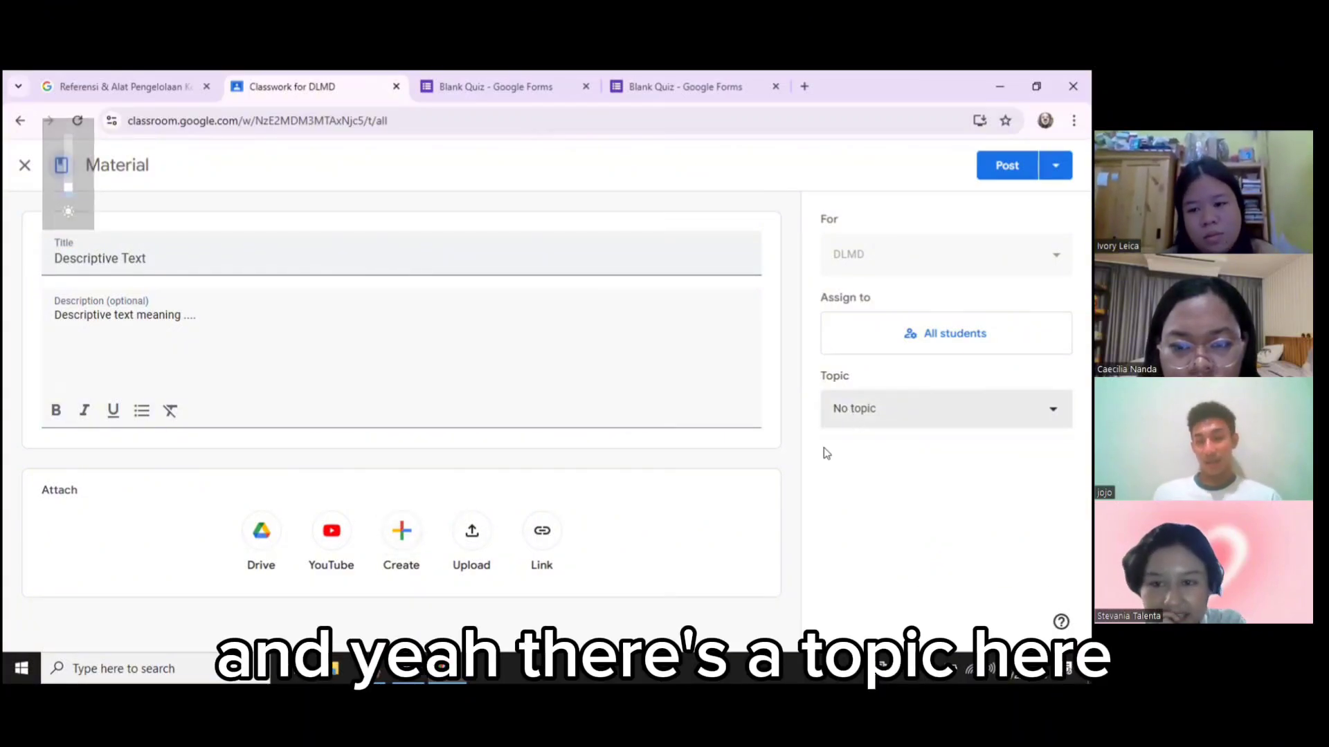
click(853, 401)
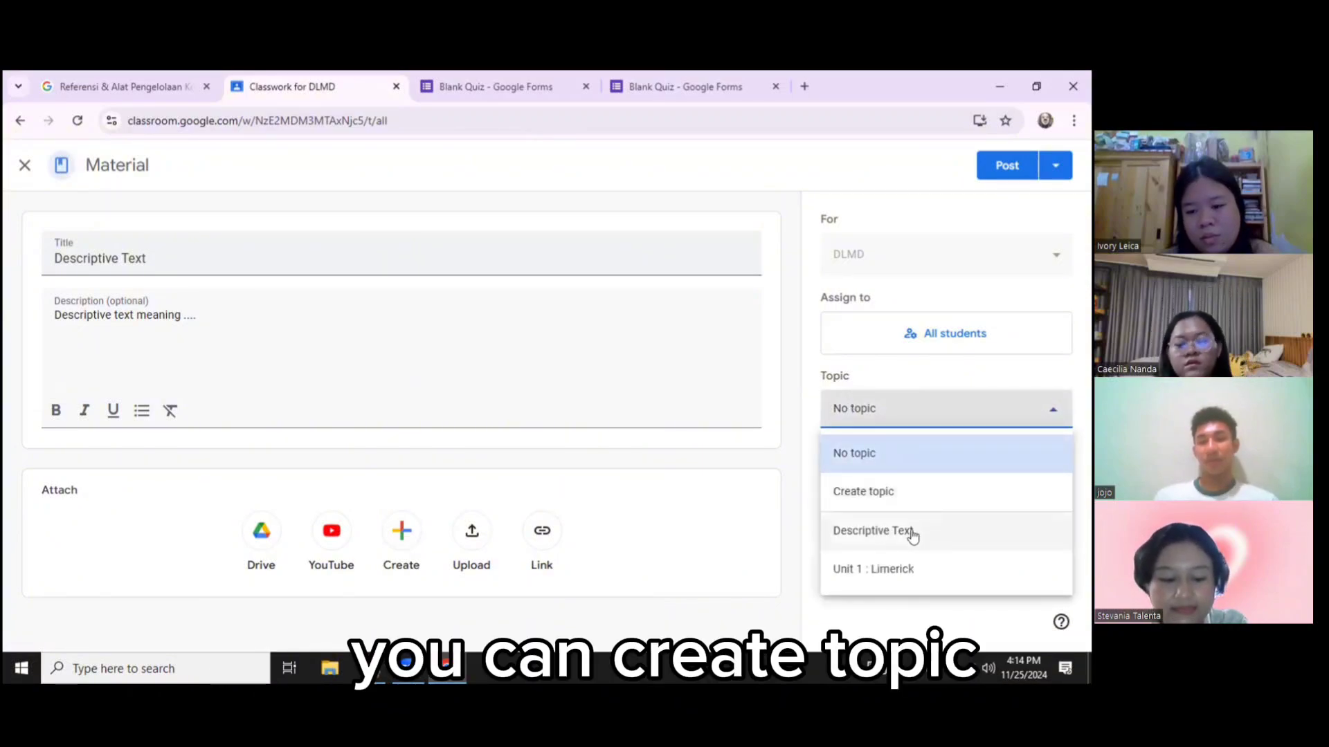
click(876, 531)
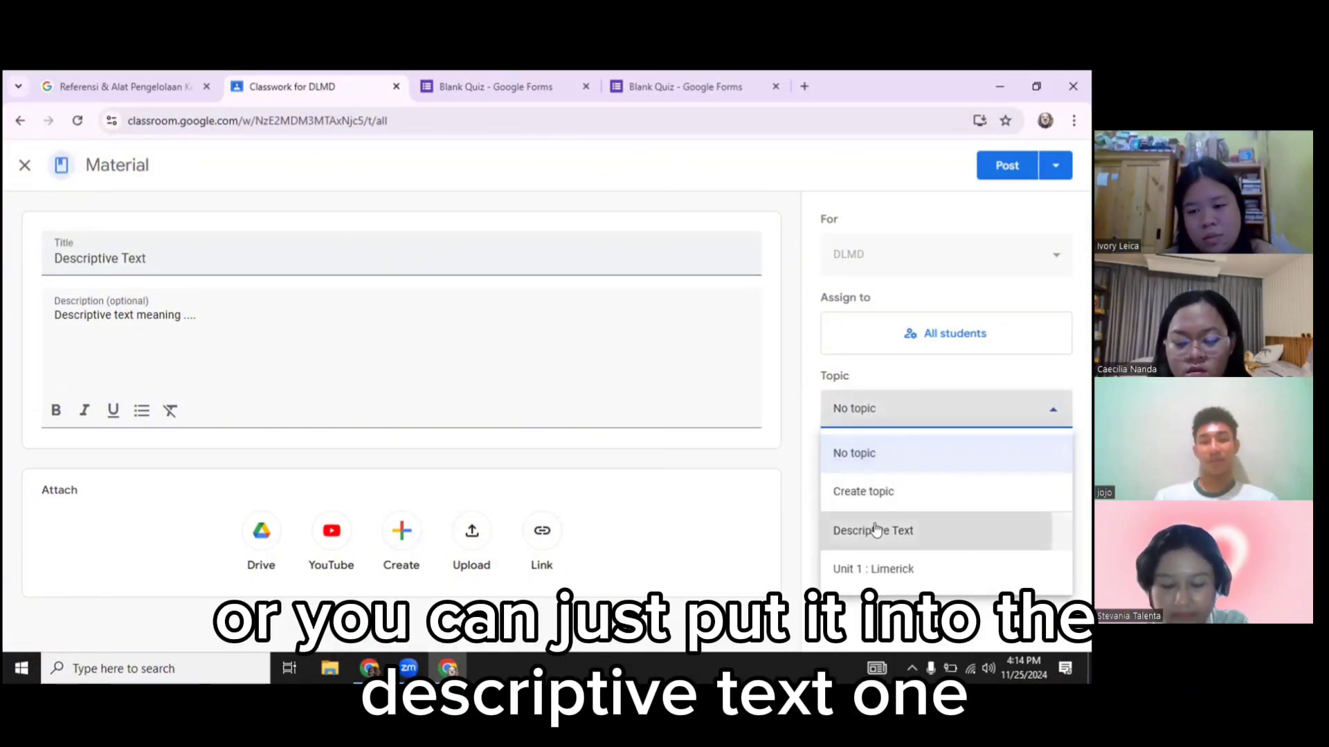
click(1005, 166)
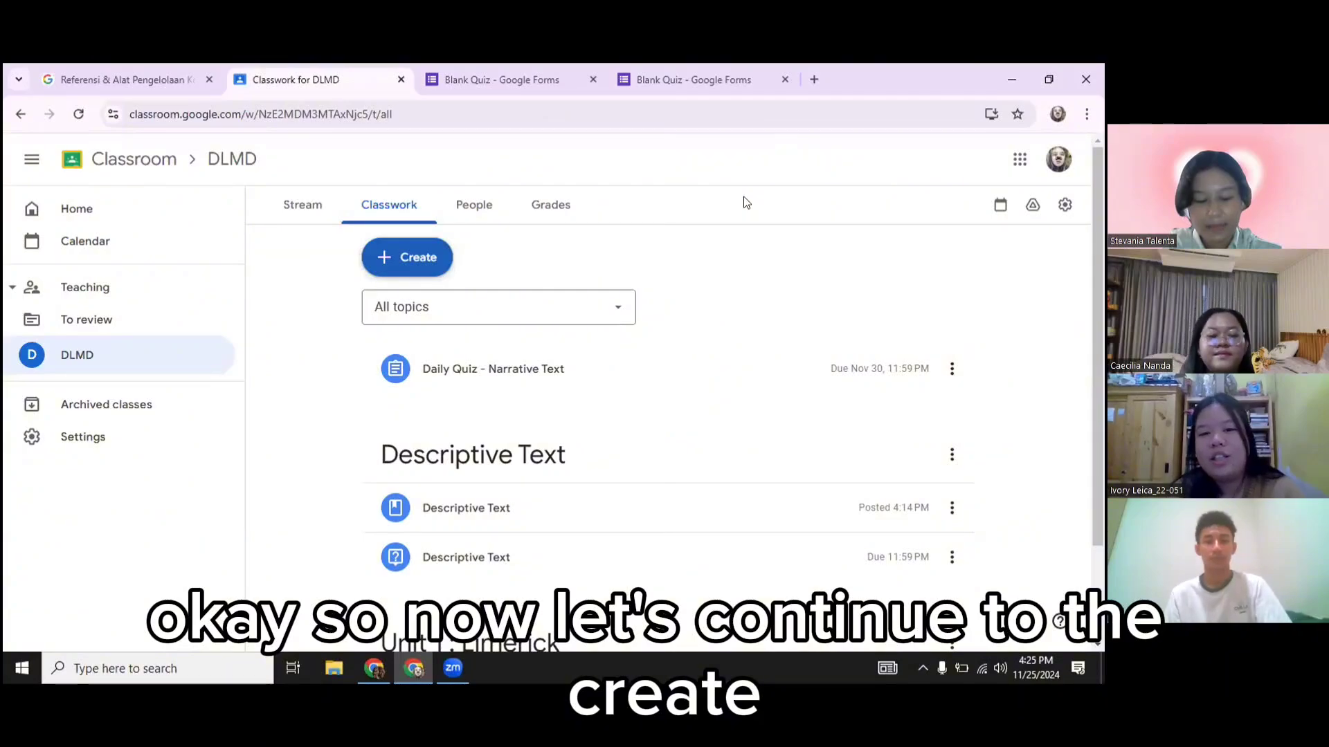
click(431, 267)
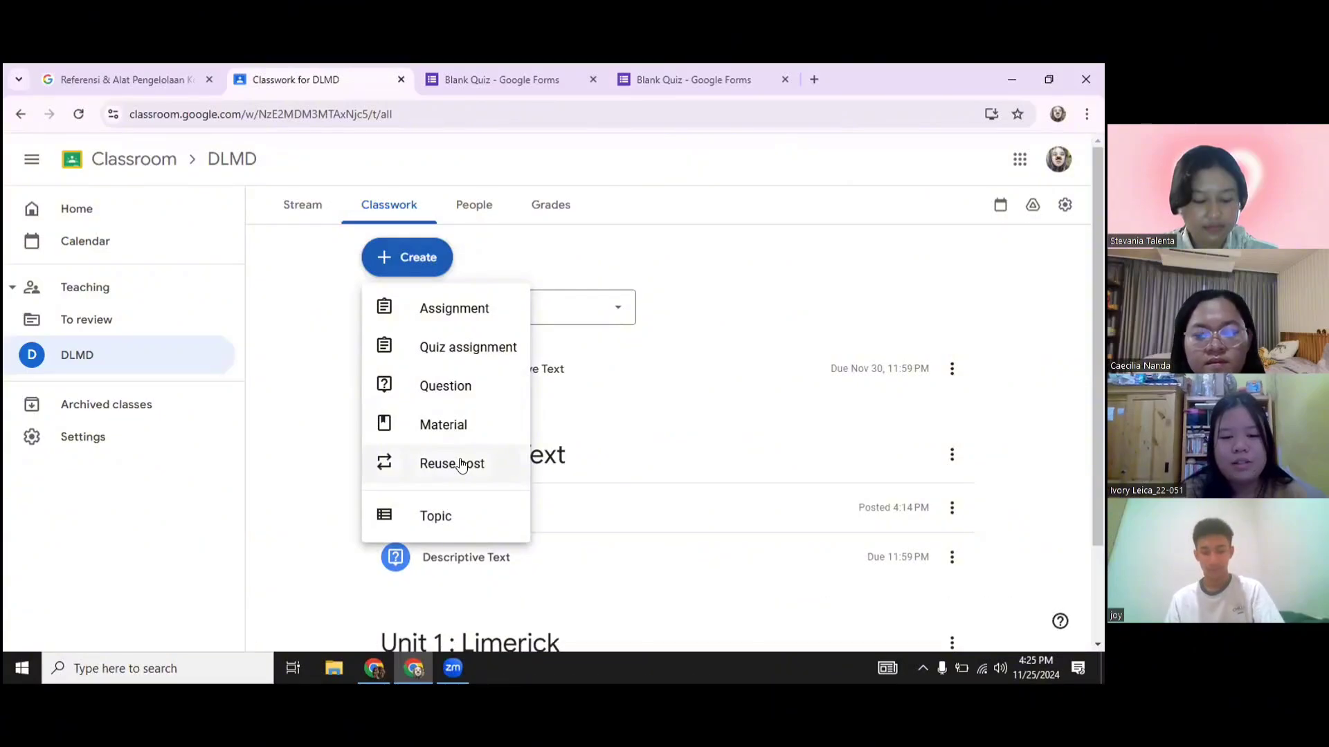
click(462, 465)
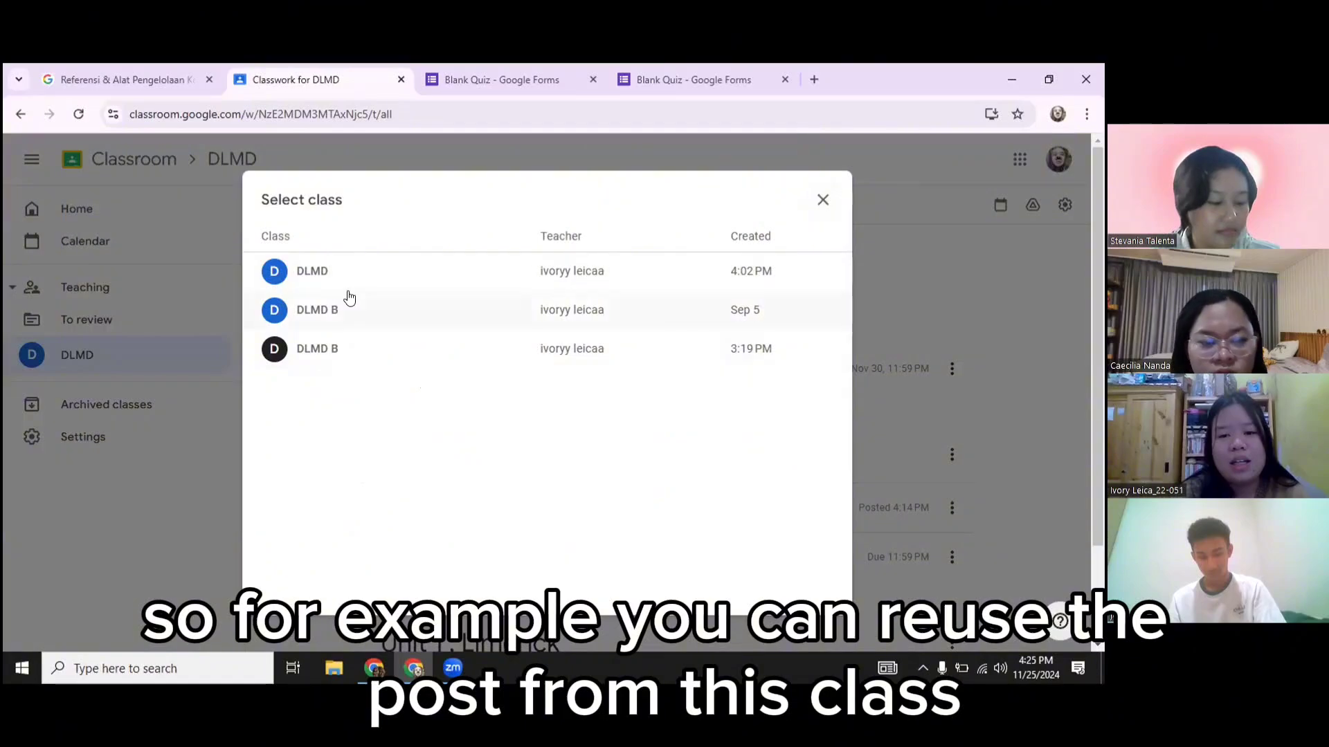
click(315, 277)
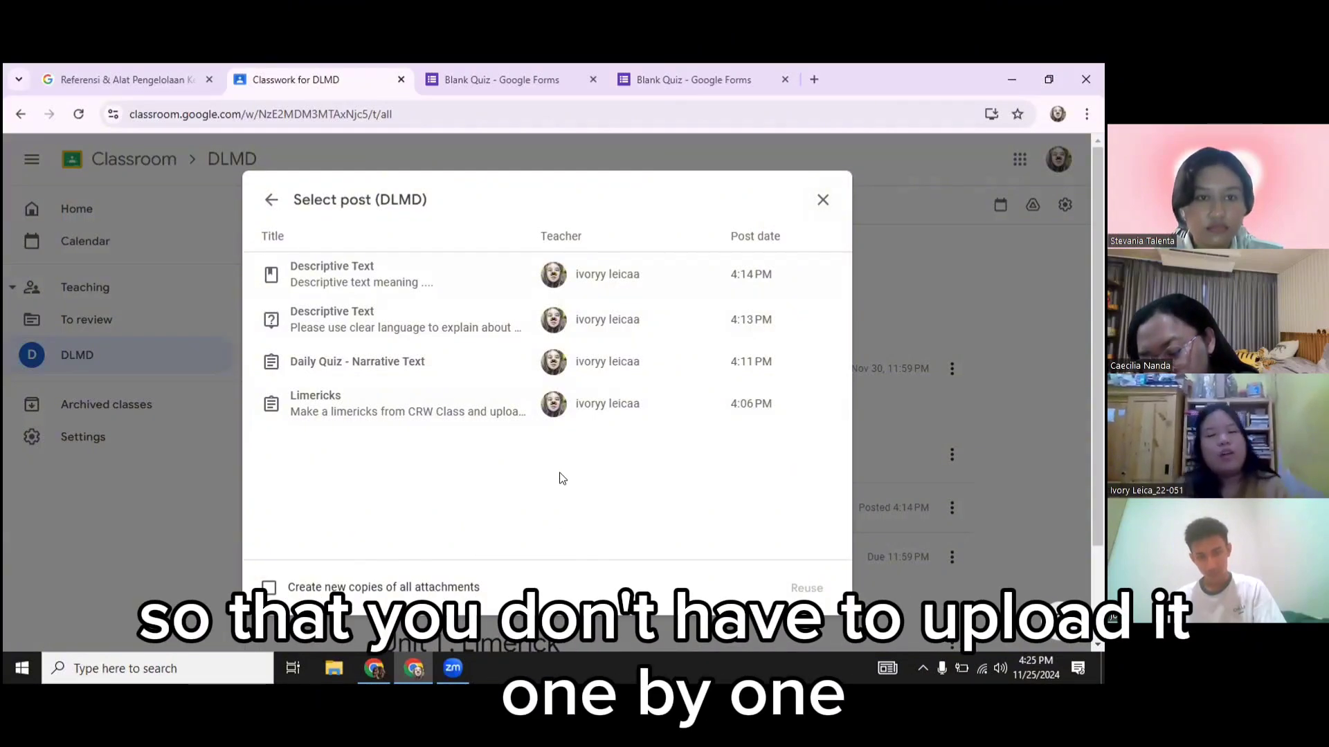
click(822, 197)
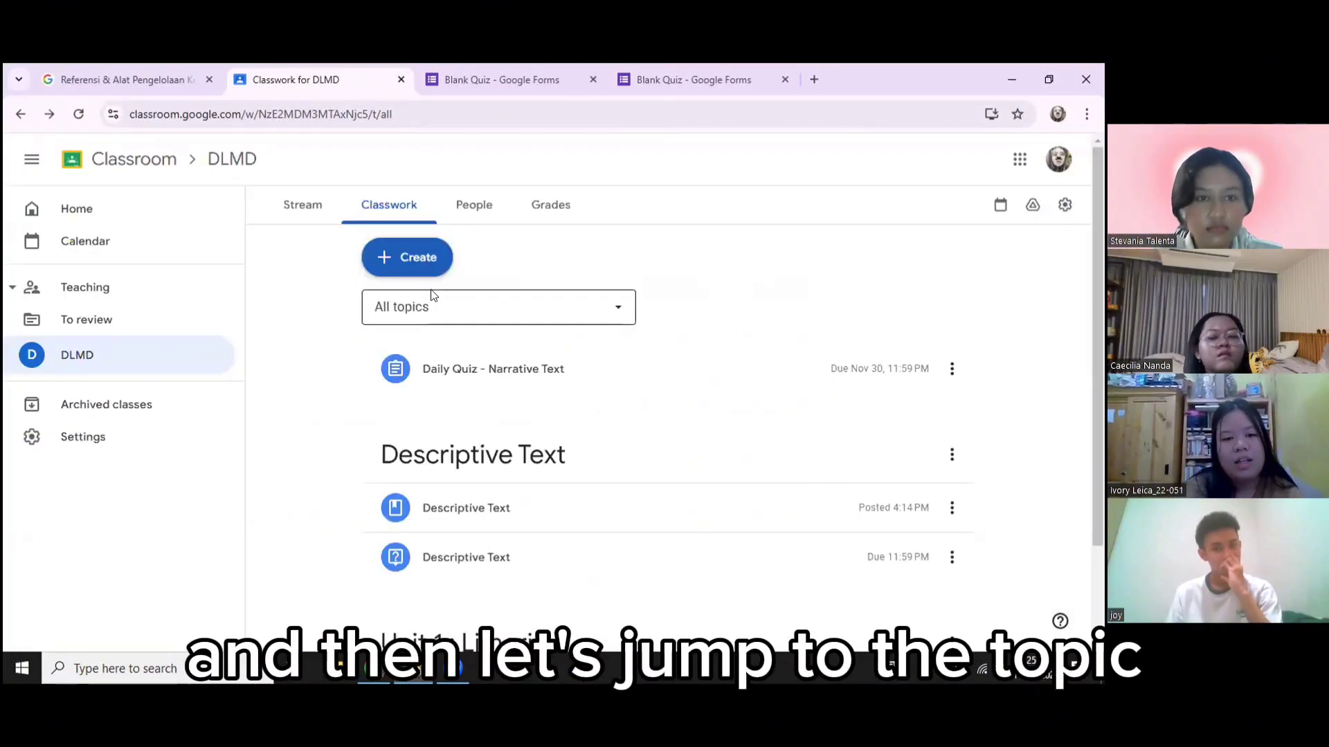
click(424, 268)
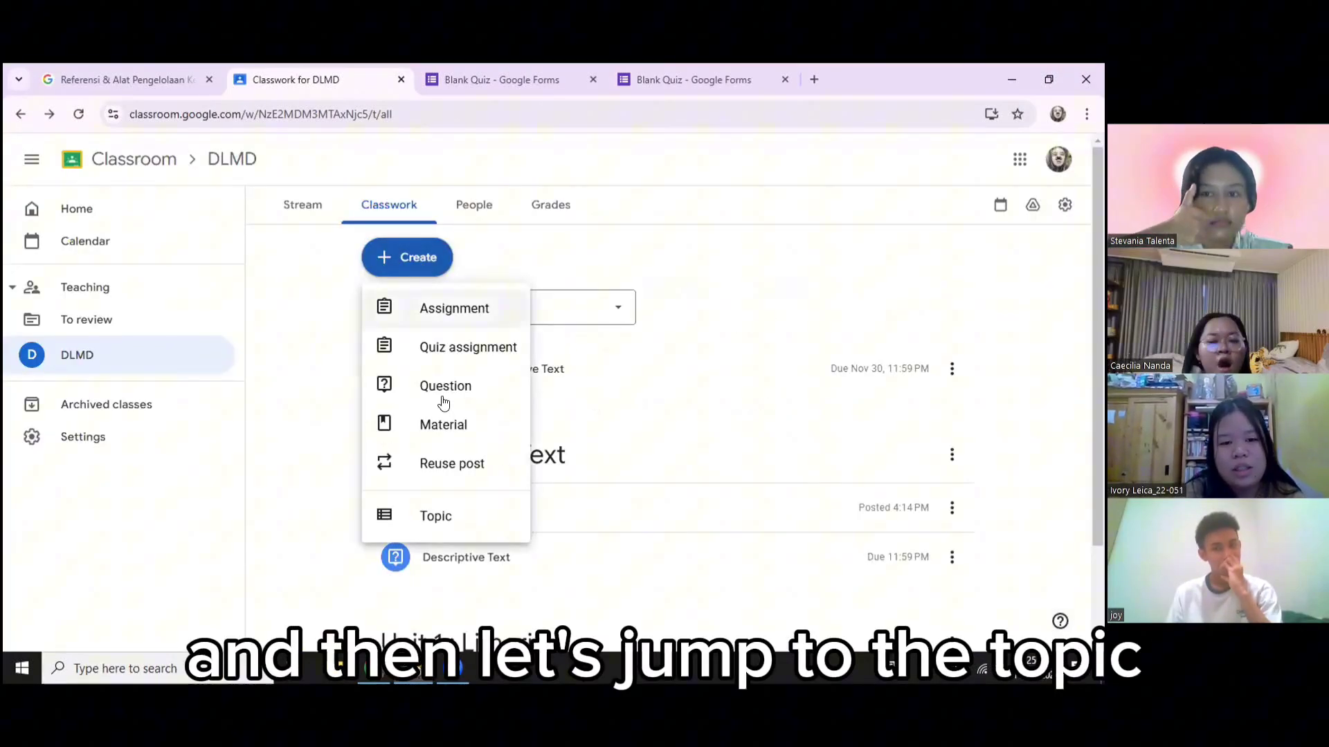
click(444, 519)
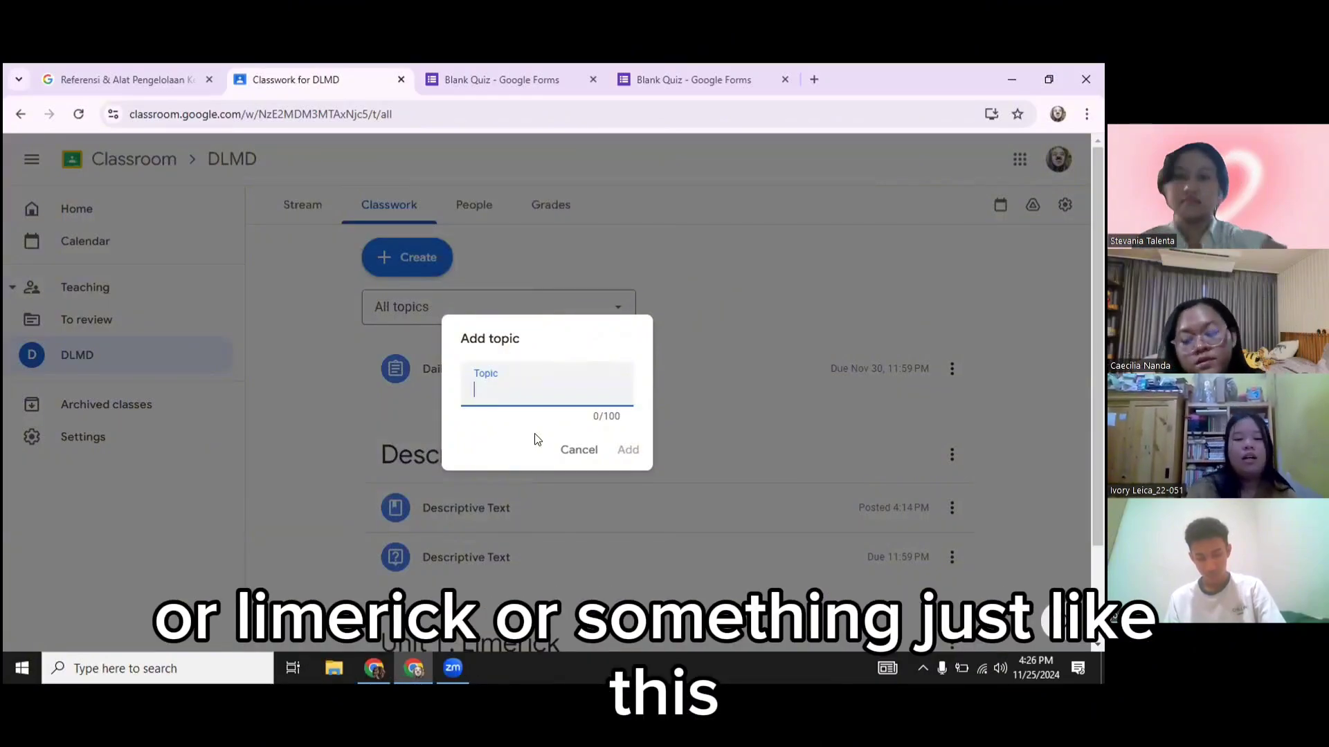
click(574, 453)
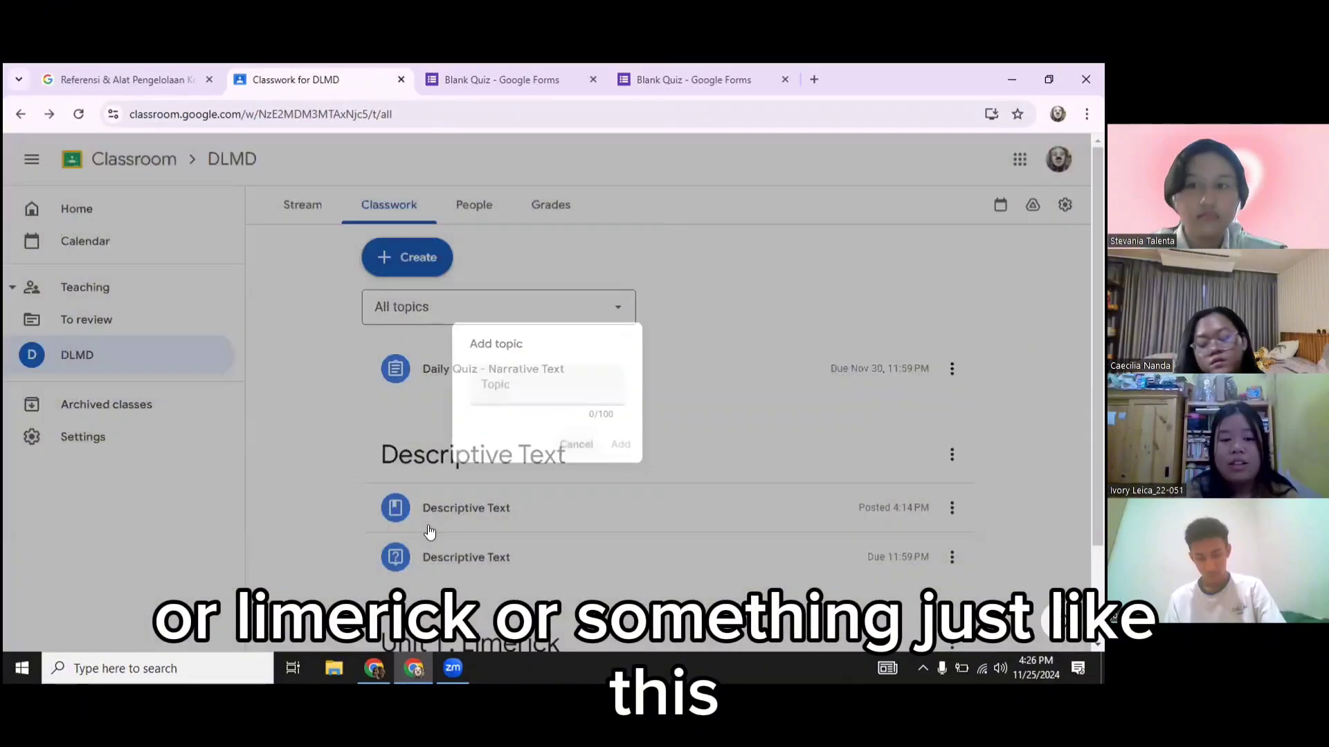
scroll(430, 528, down, 1)
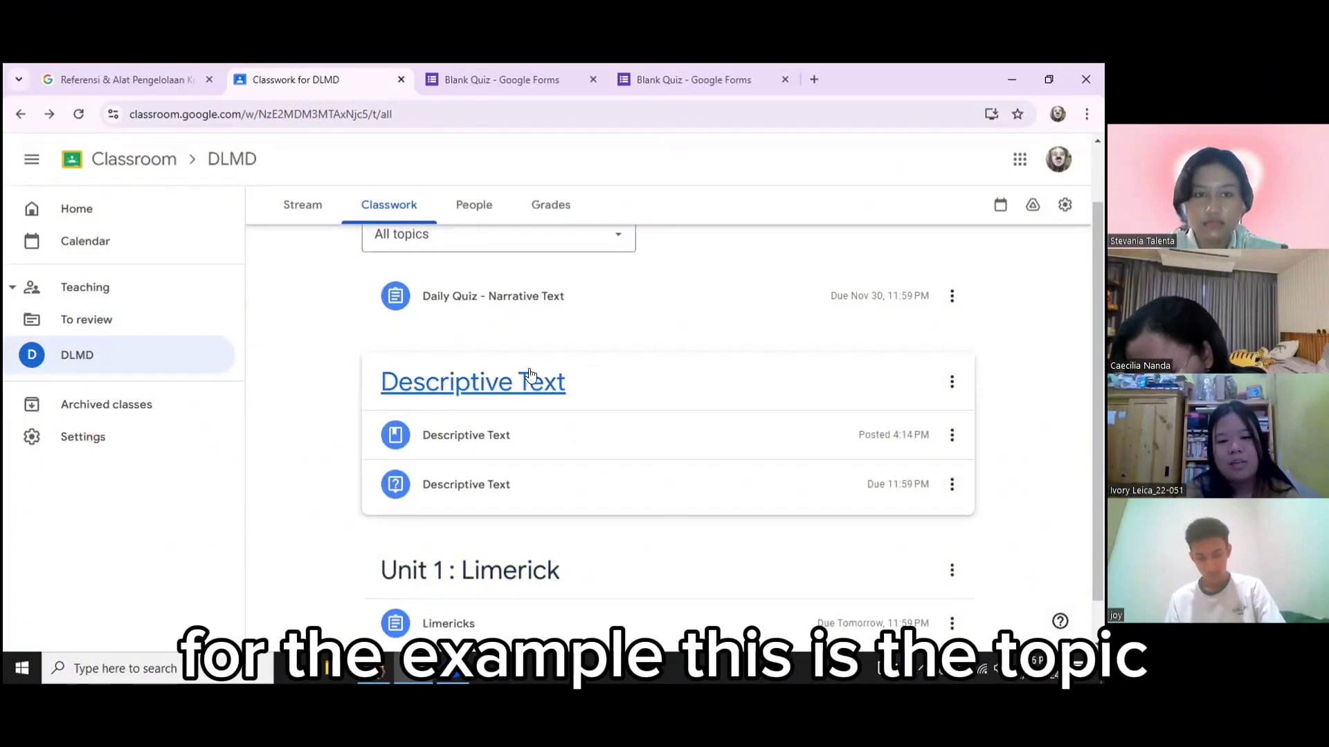
Filter to the Descriptive Text topic, then show the DLMD class code enlarged on the stream
click(554, 382)
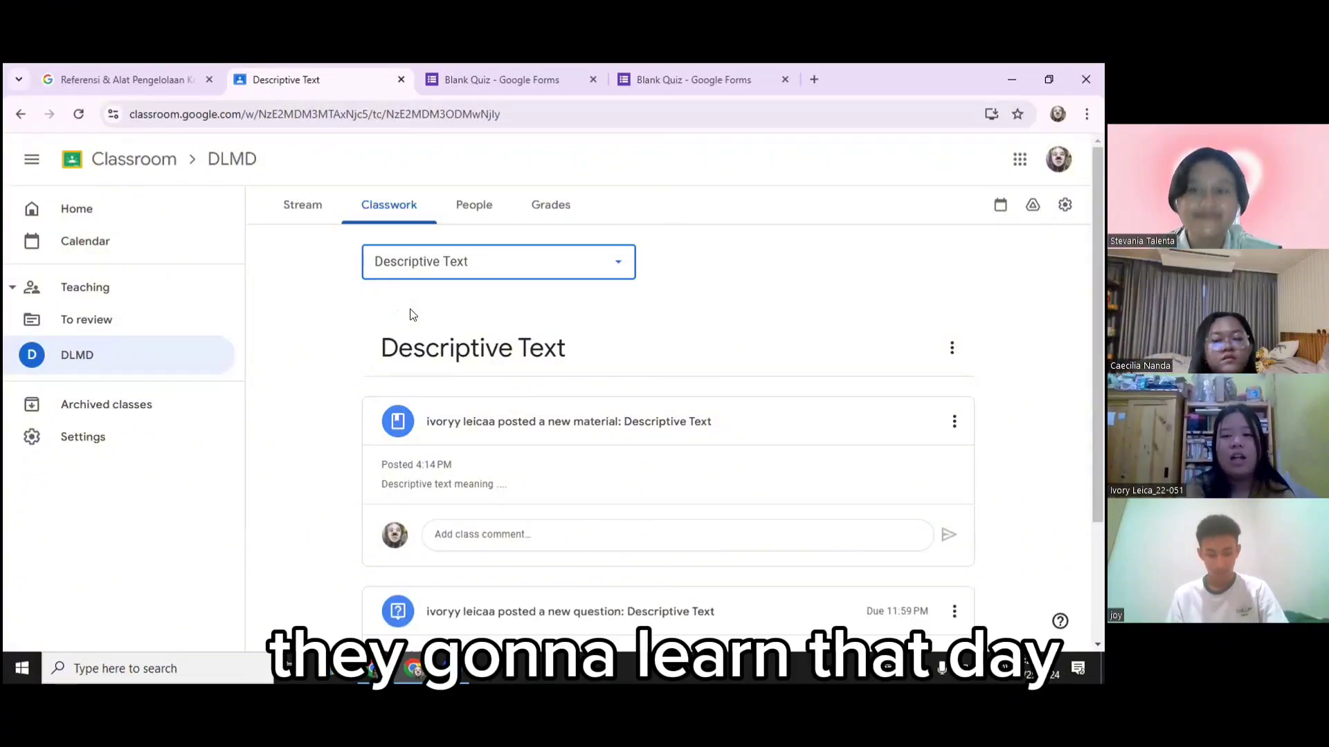
click(301, 205)
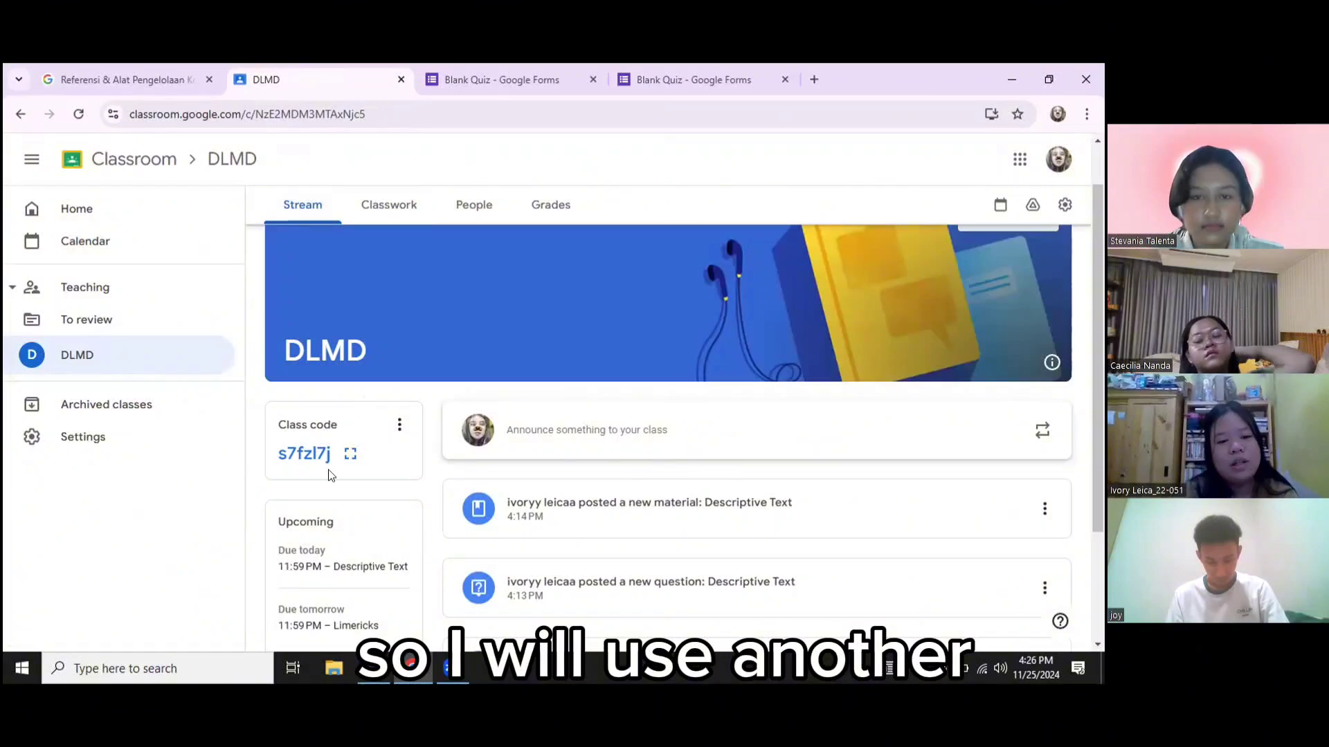
click(350, 454)
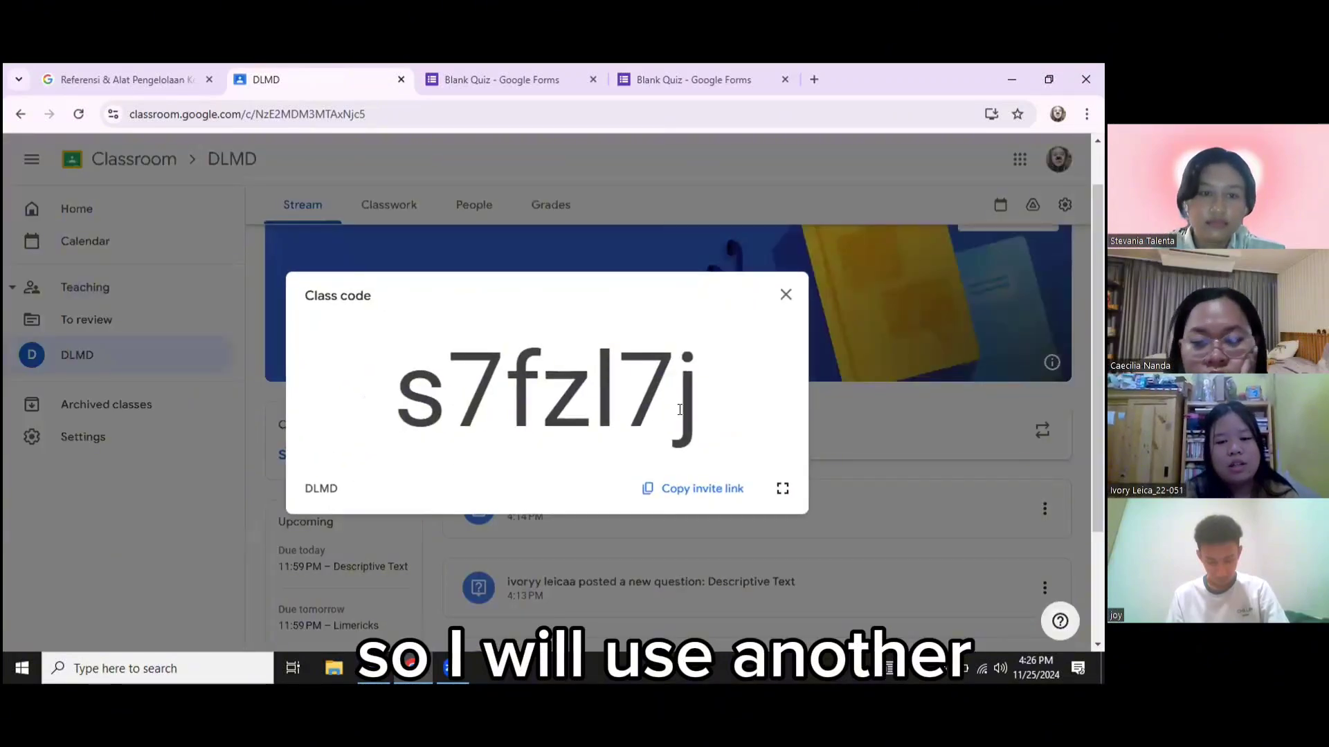
Copy the class code and switch to the second account's browser window
drag(702, 413, 394, 415)
key(ctrl+c)
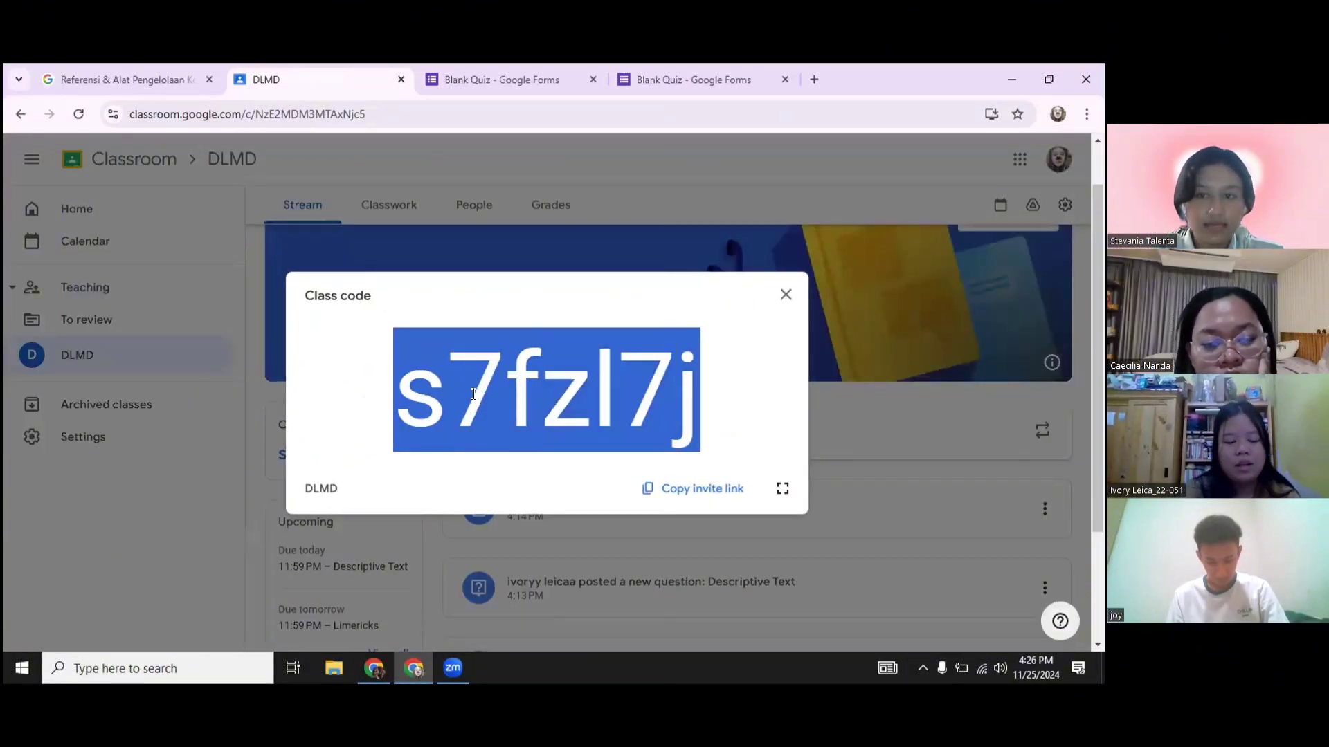
click(786, 297)
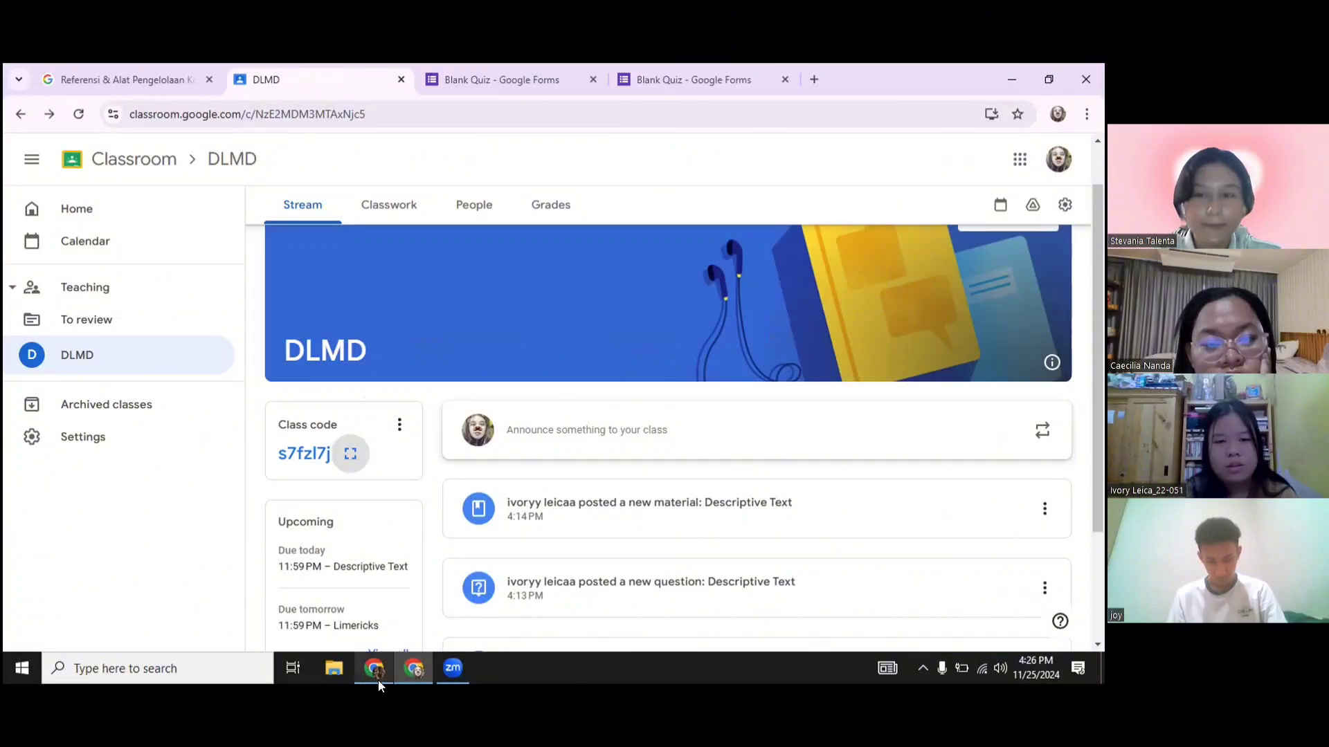
click(378, 679)
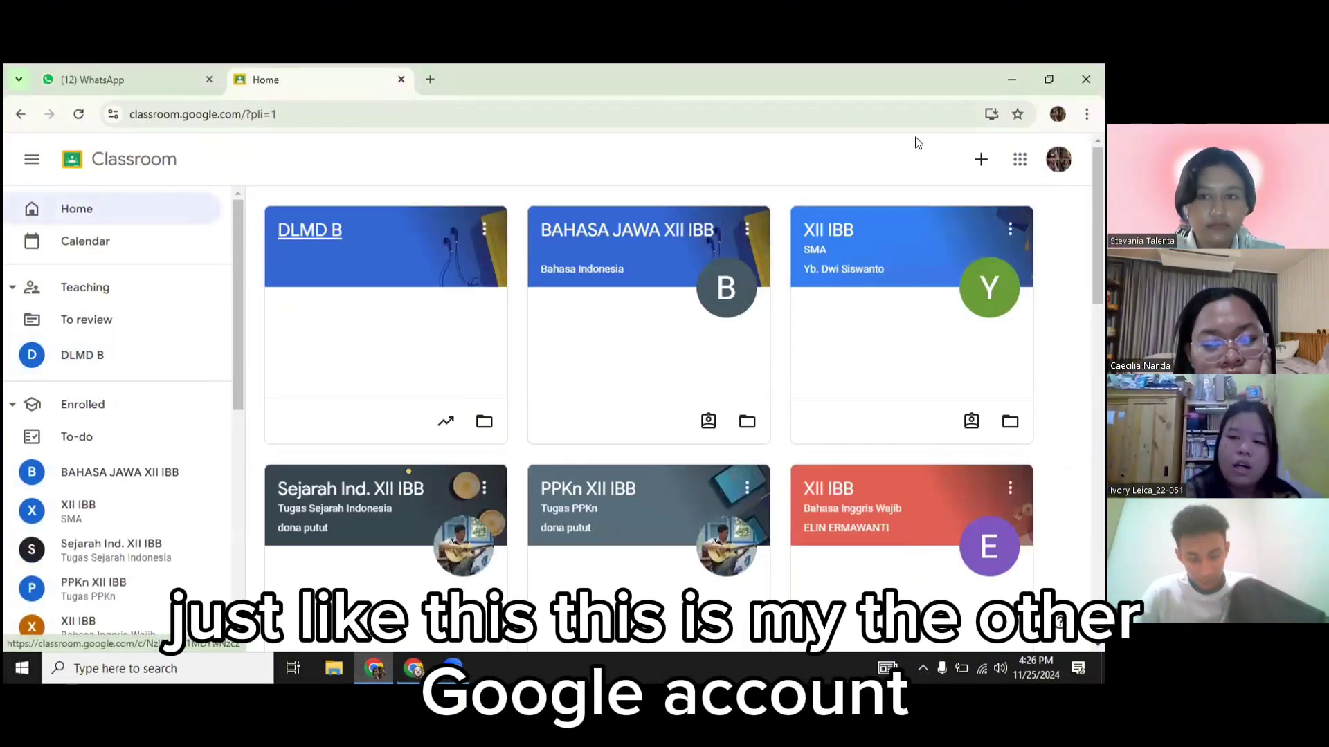
Join a class from the second account by pasting the copied DLMD class code
click(980, 162)
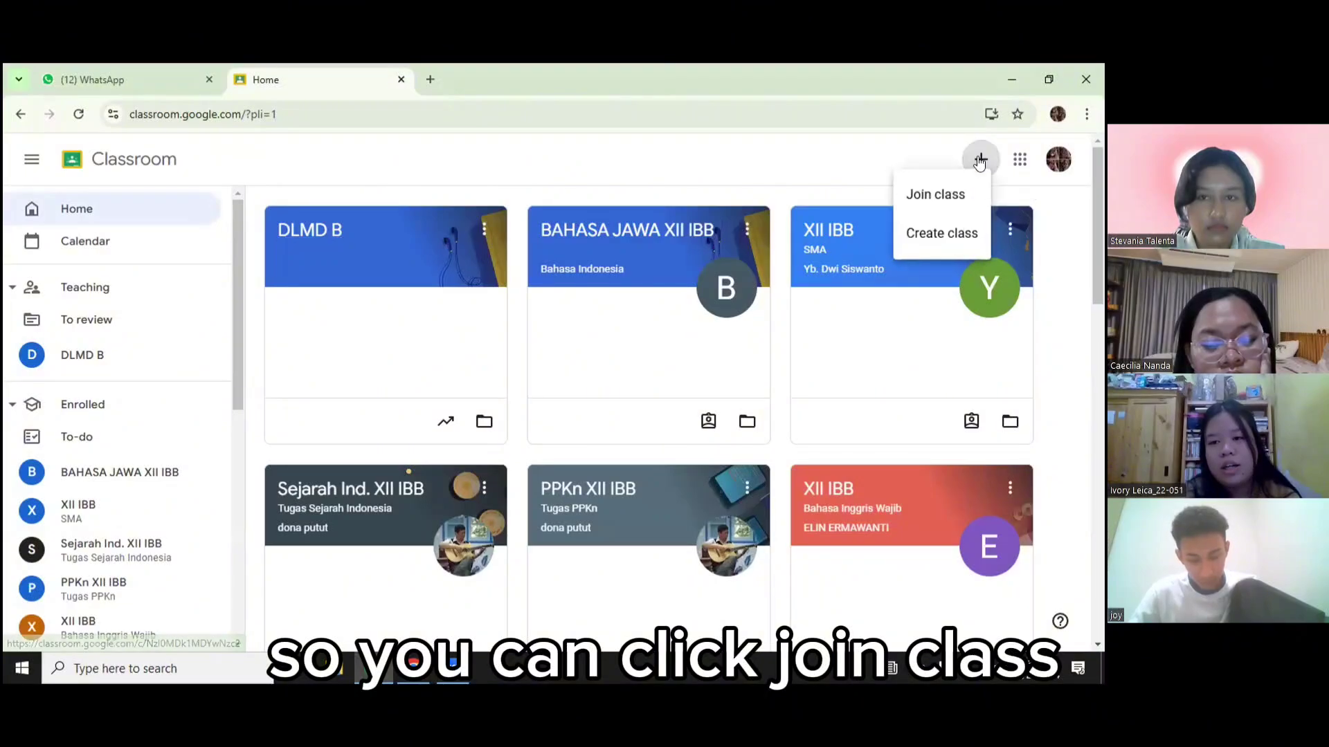
click(954, 199)
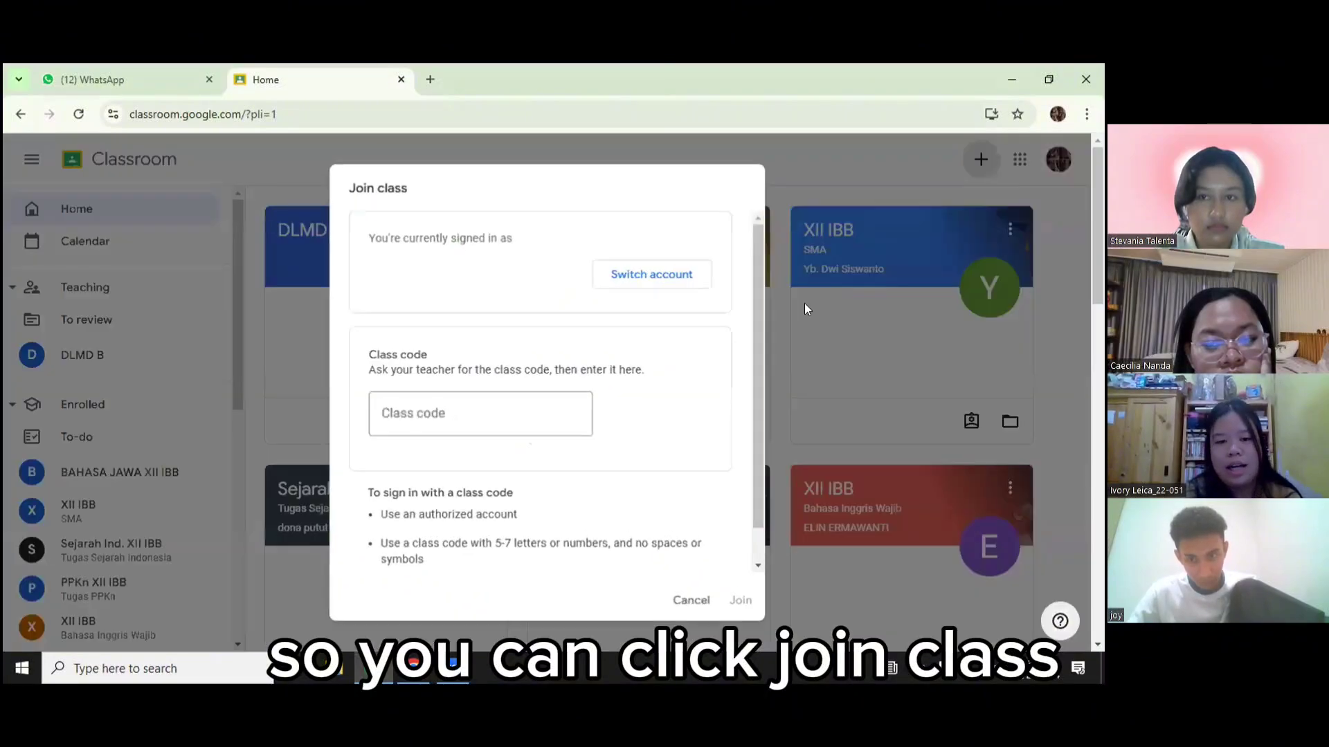
click(433, 417)
key(ctrl+v)
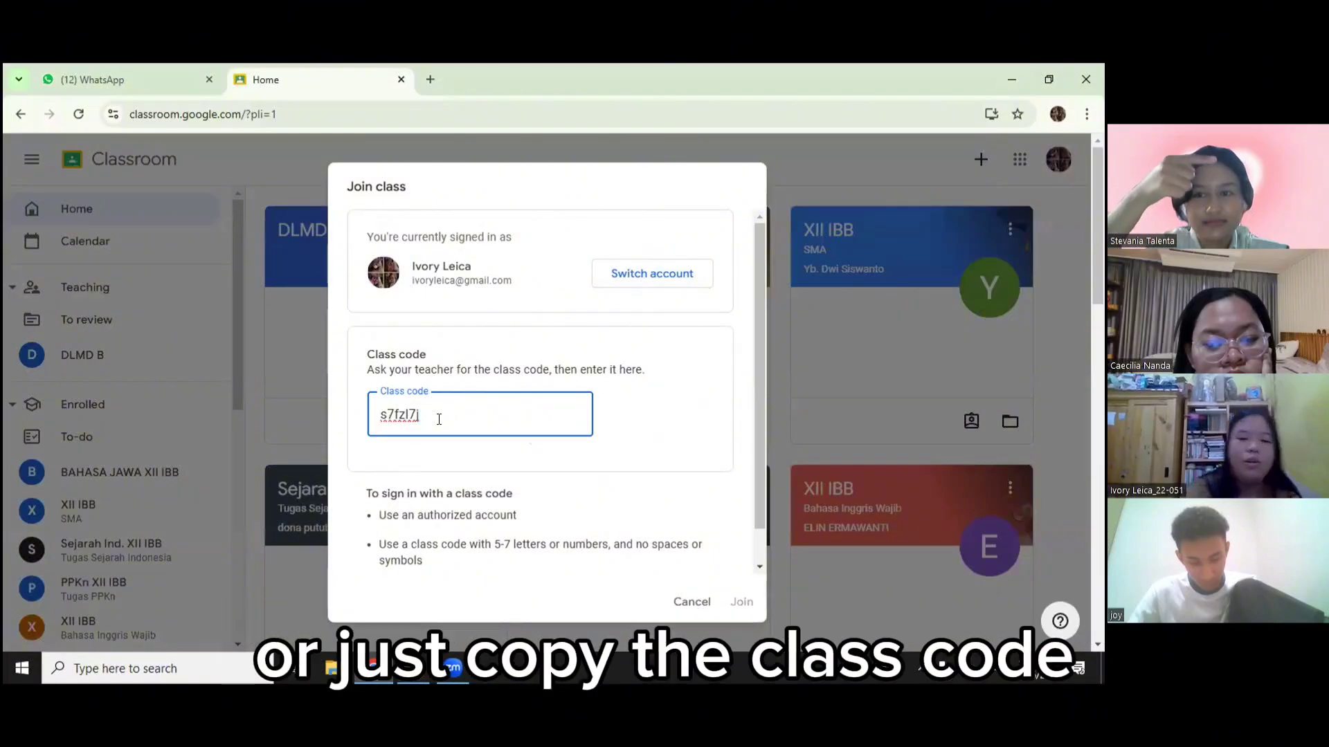
click(735, 605)
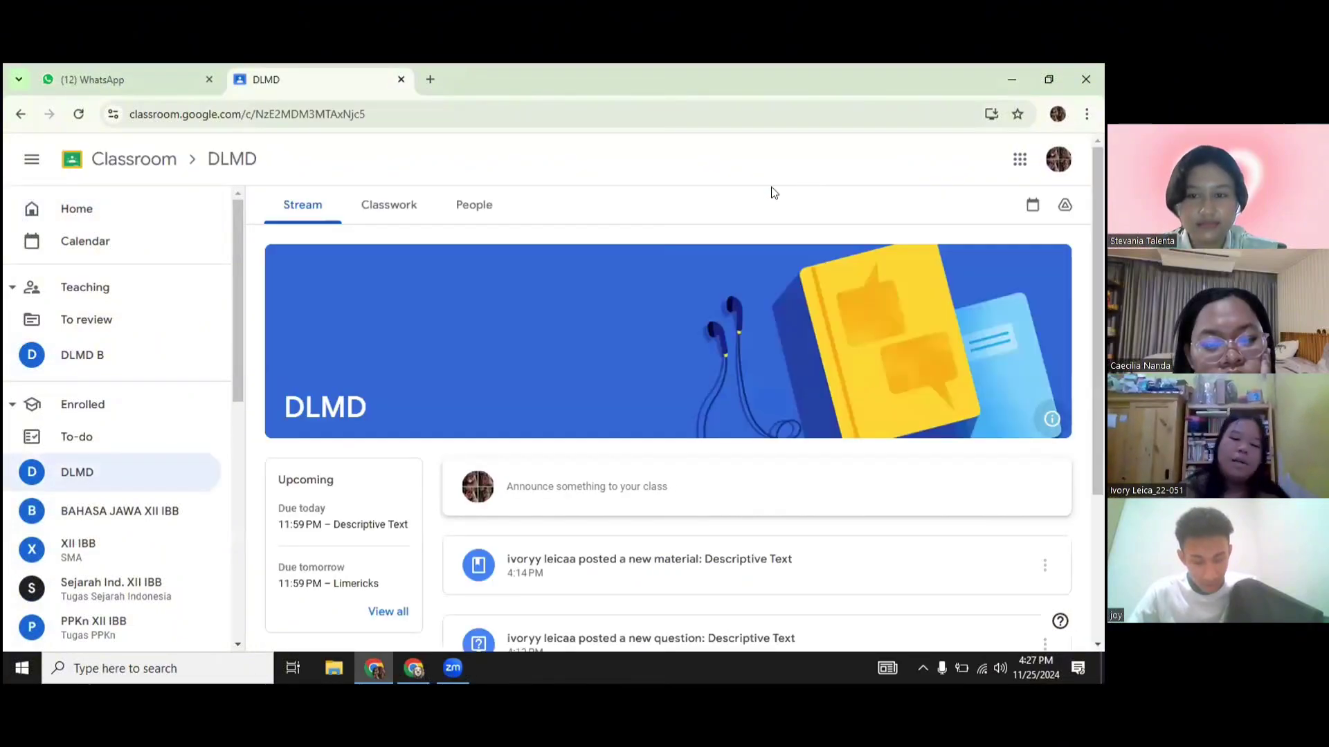
Open the Limericks assignment (100 points, due tomorrow 11:59 PM) from the DLMD stream
scroll(488, 449, down, 2)
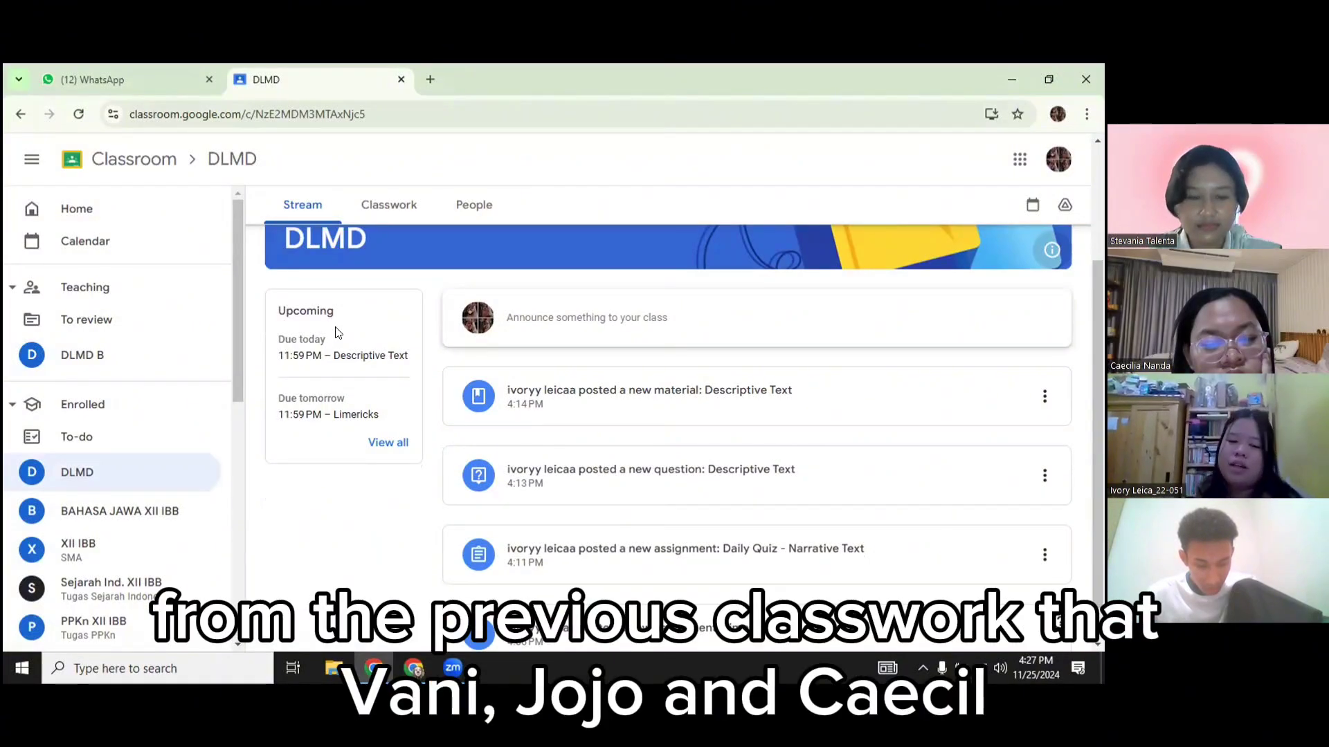
click(393, 205)
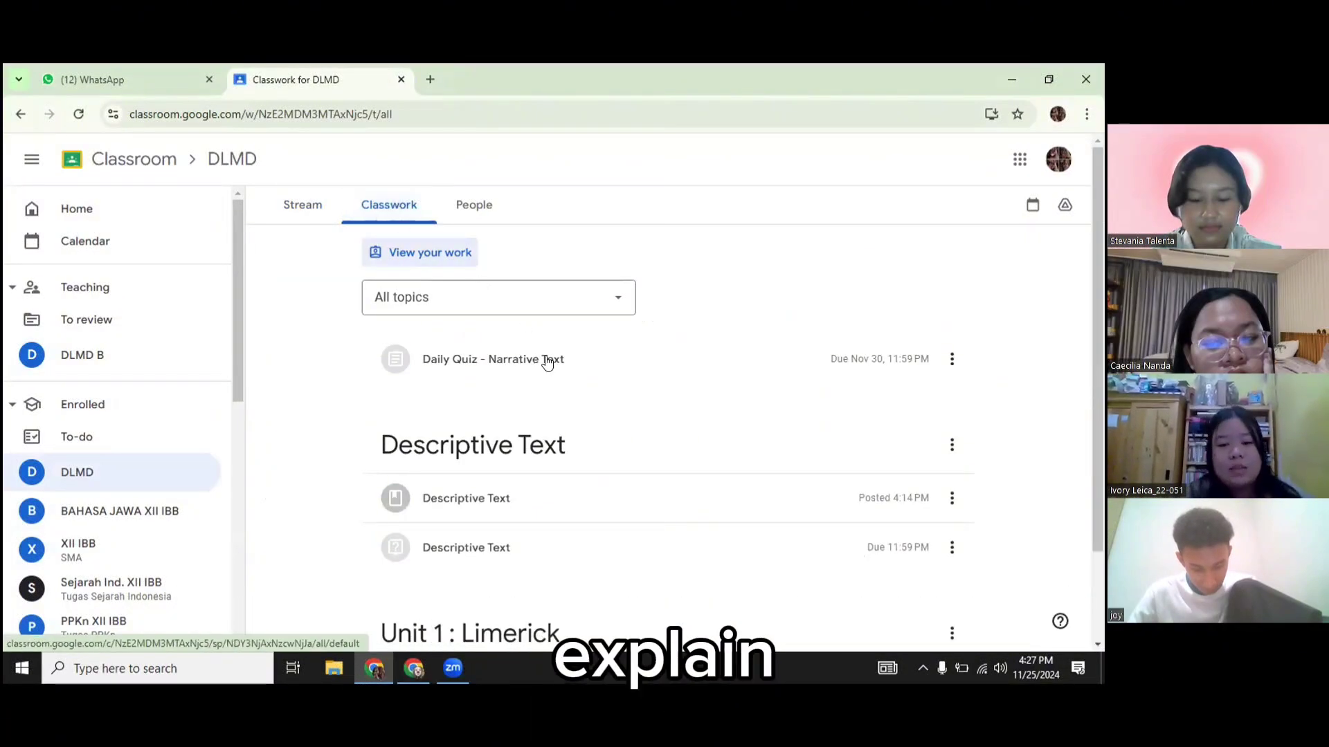
click(305, 211)
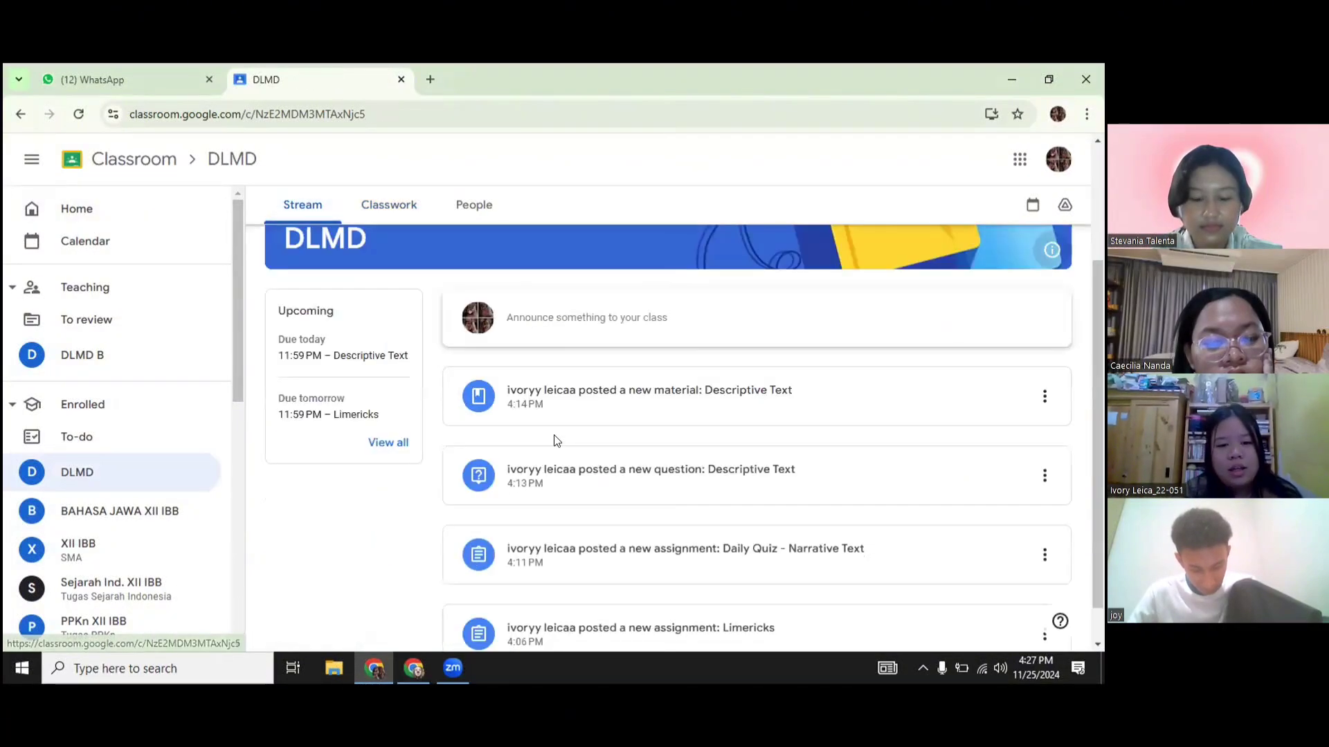
scroll(626, 537, down, 1)
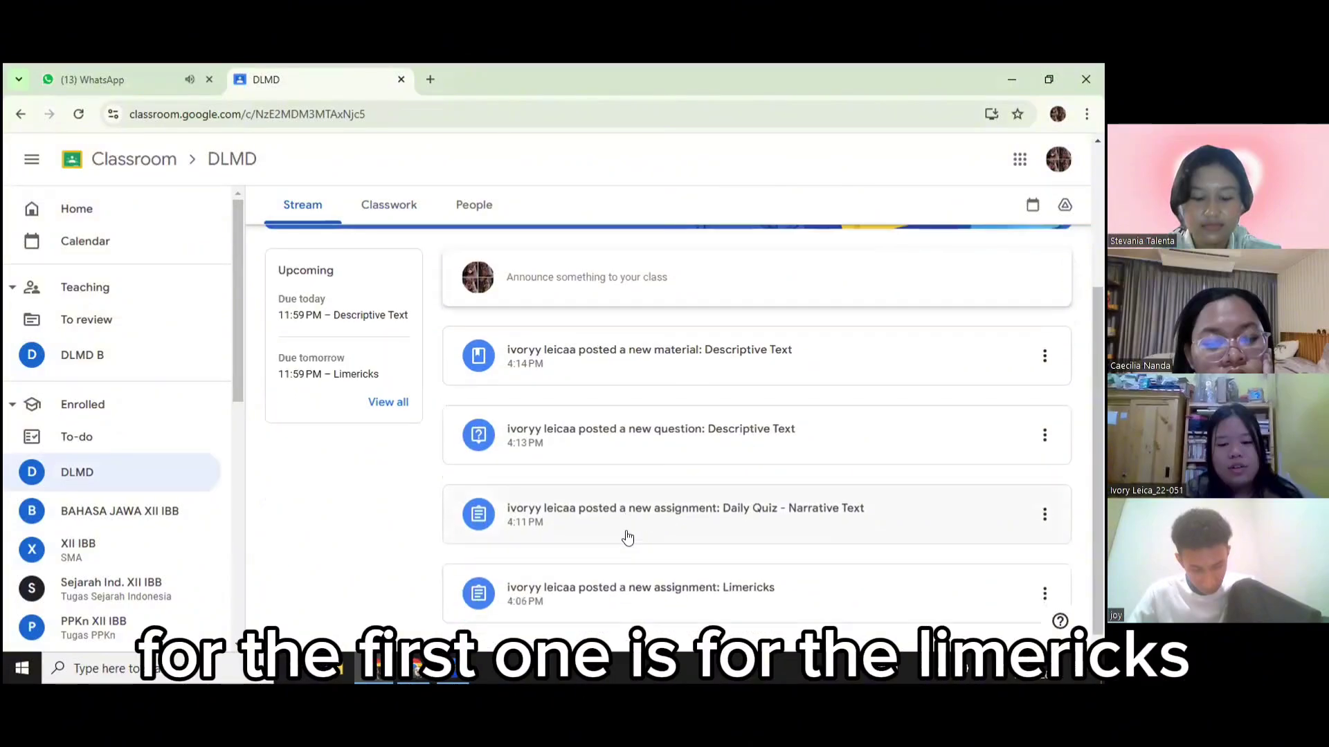
click(643, 594)
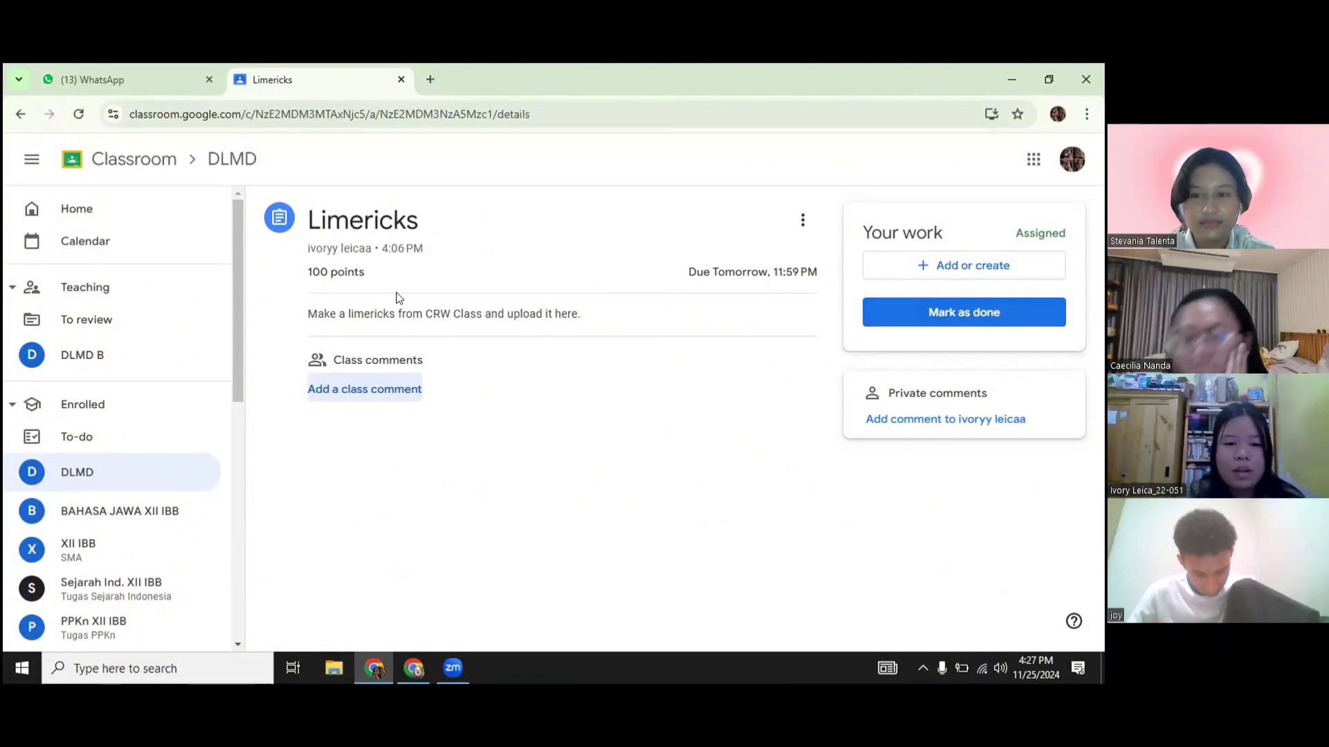
View the Daily Quiz - Narrative Text assignment and its attached Blank Quiz form
click(77, 468)
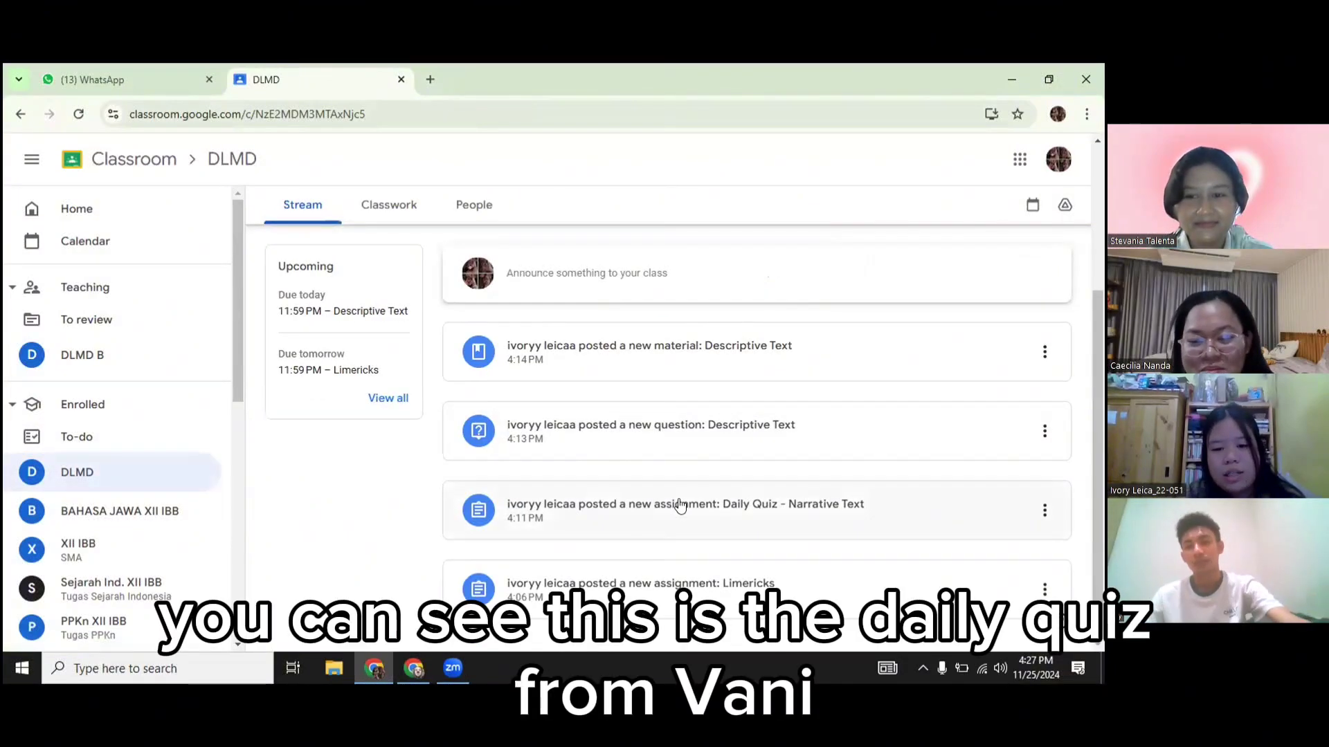
click(726, 509)
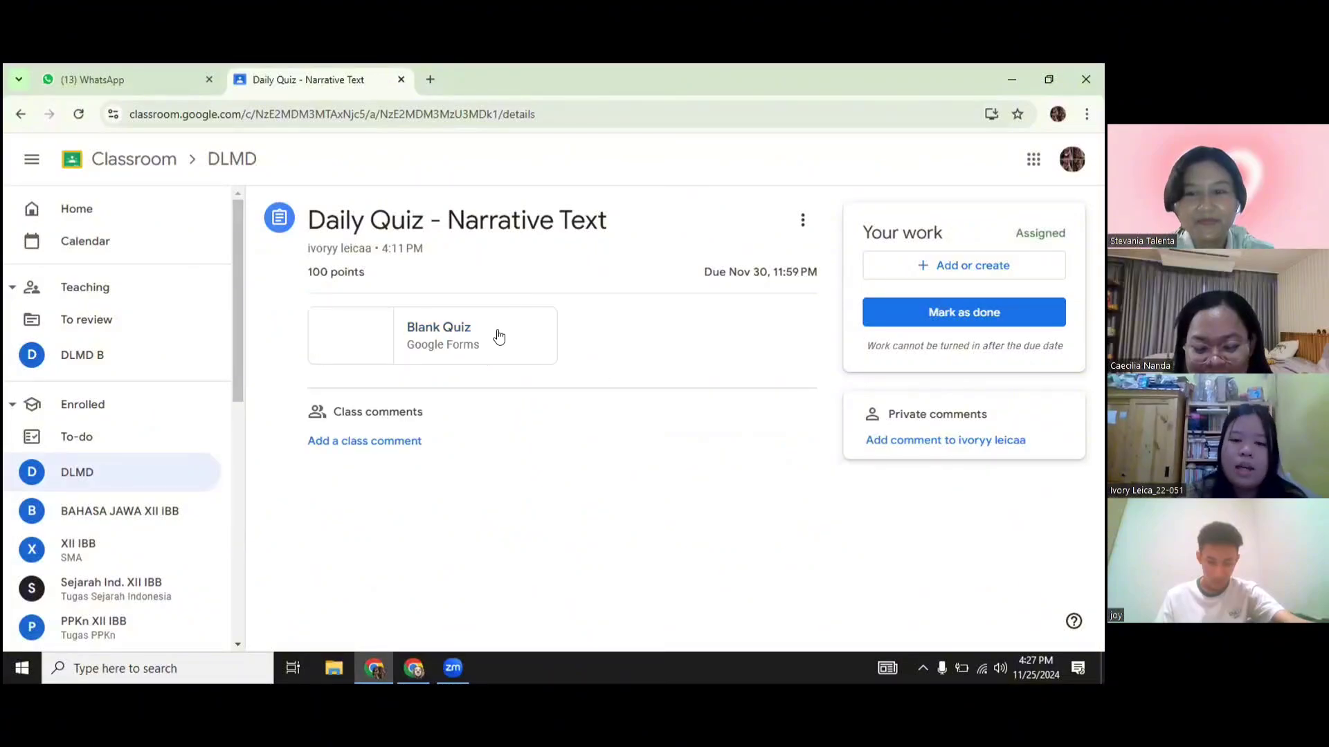
click(460, 335)
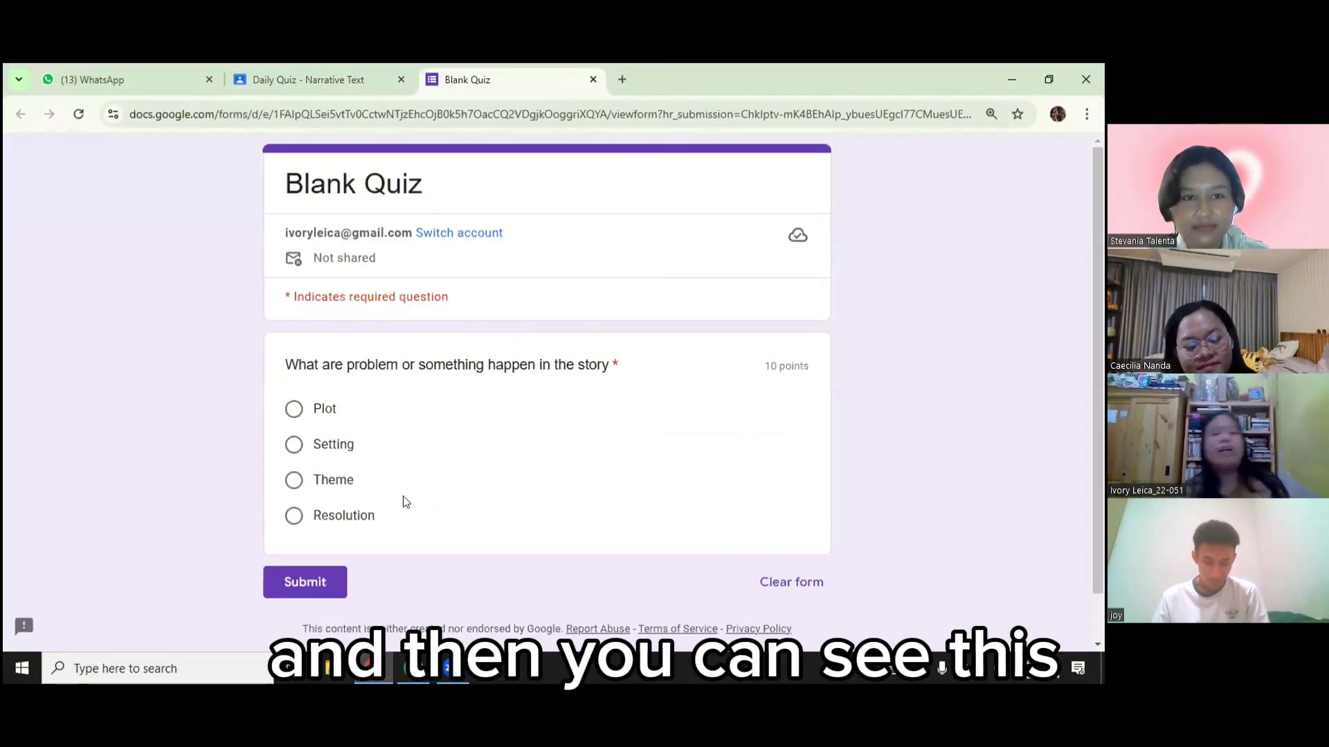
click(311, 80)
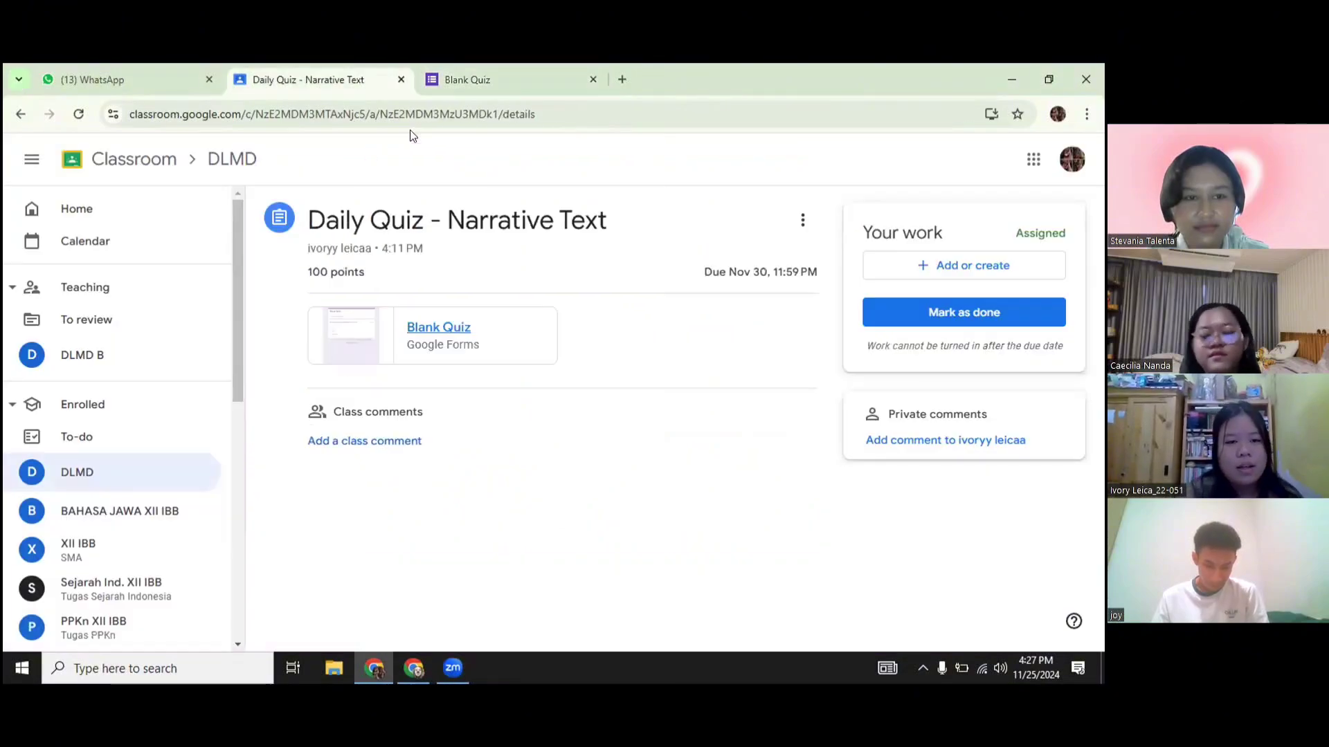
Look through the Descriptive Text question and material posts, then open the DLMD B class
click(104, 474)
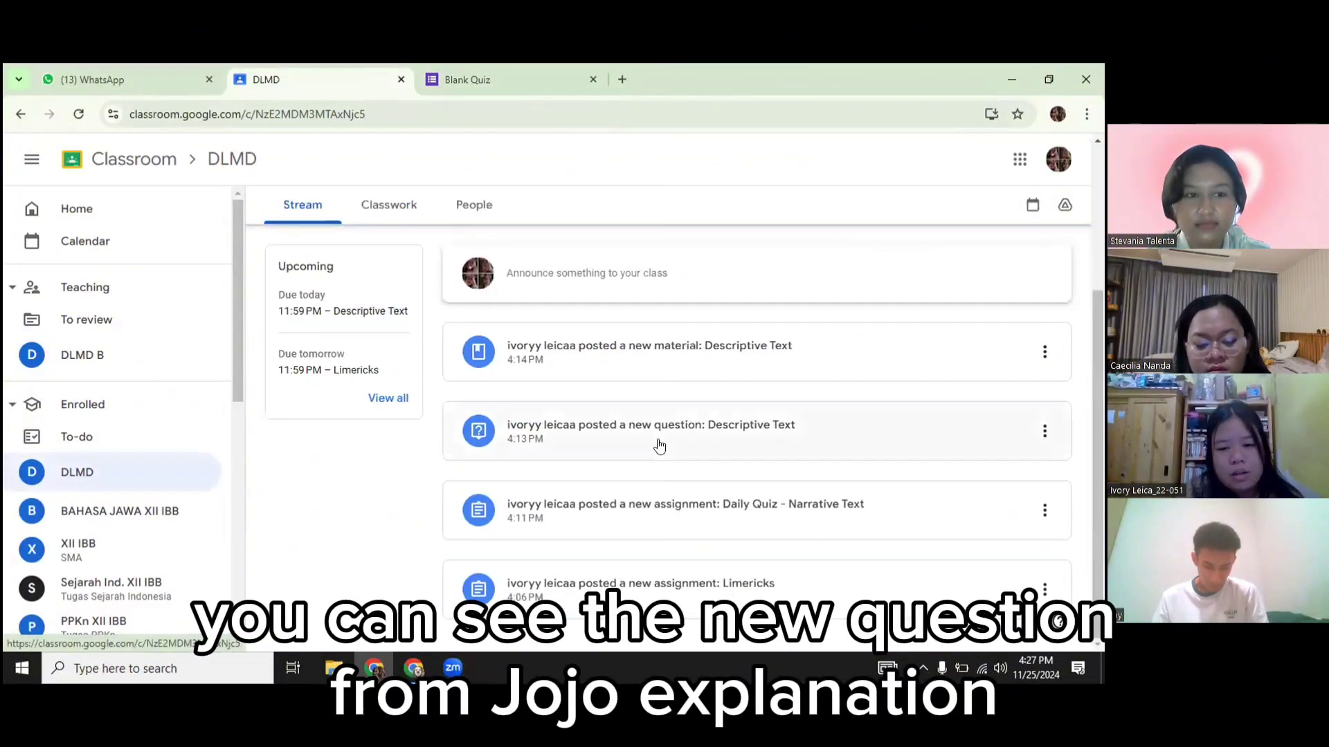
click(762, 434)
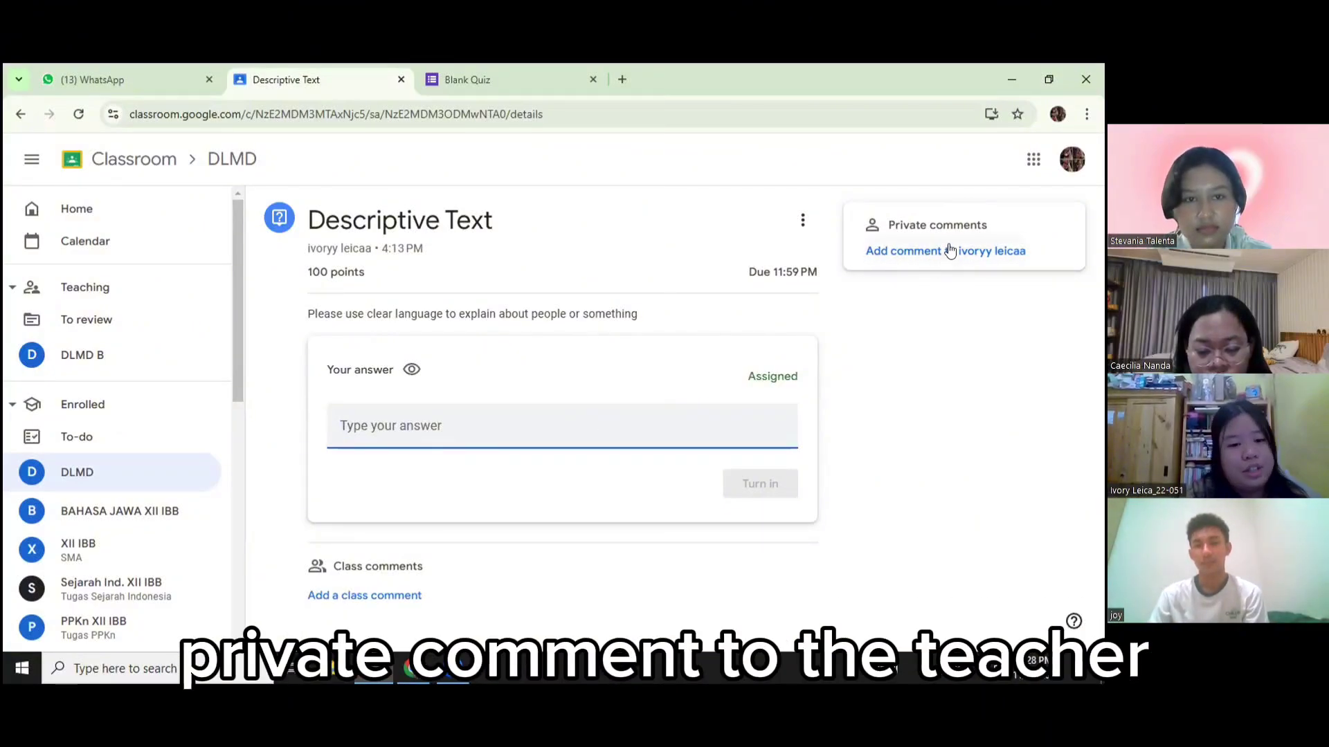
click(107, 470)
click(721, 351)
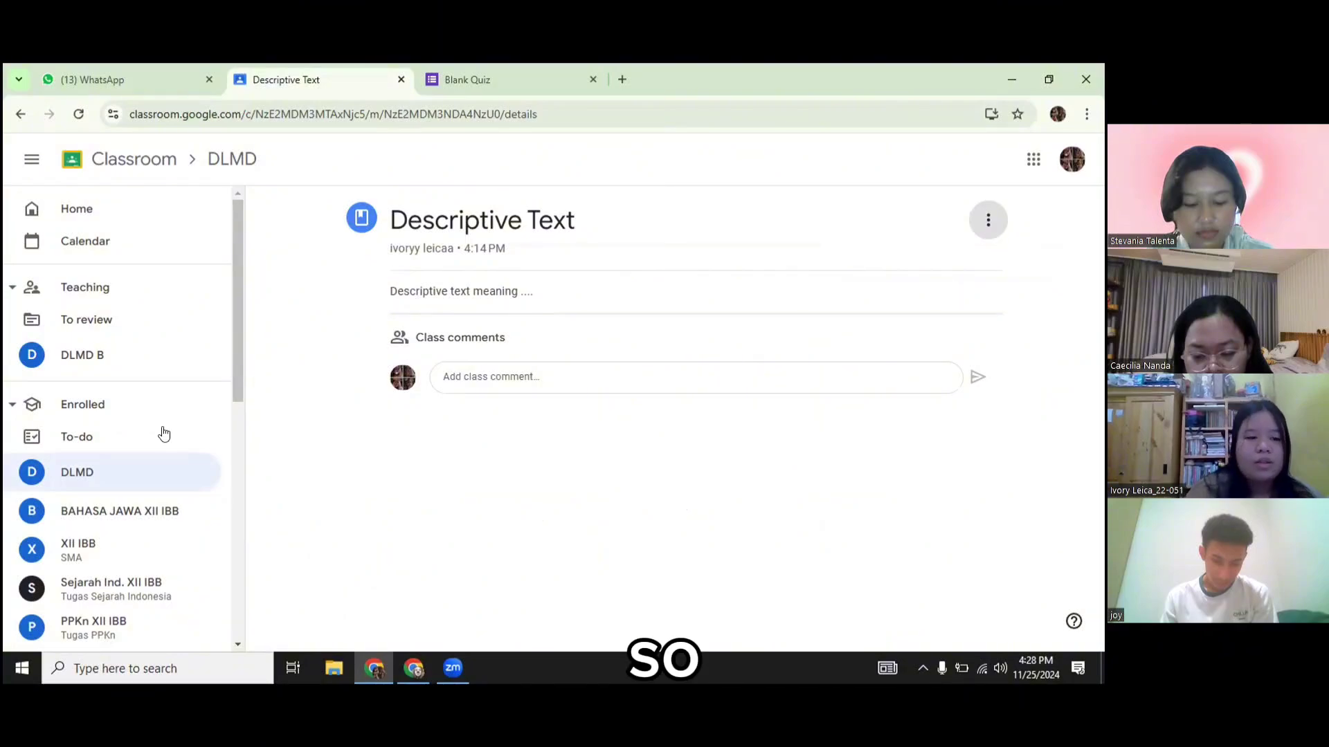
click(109, 356)
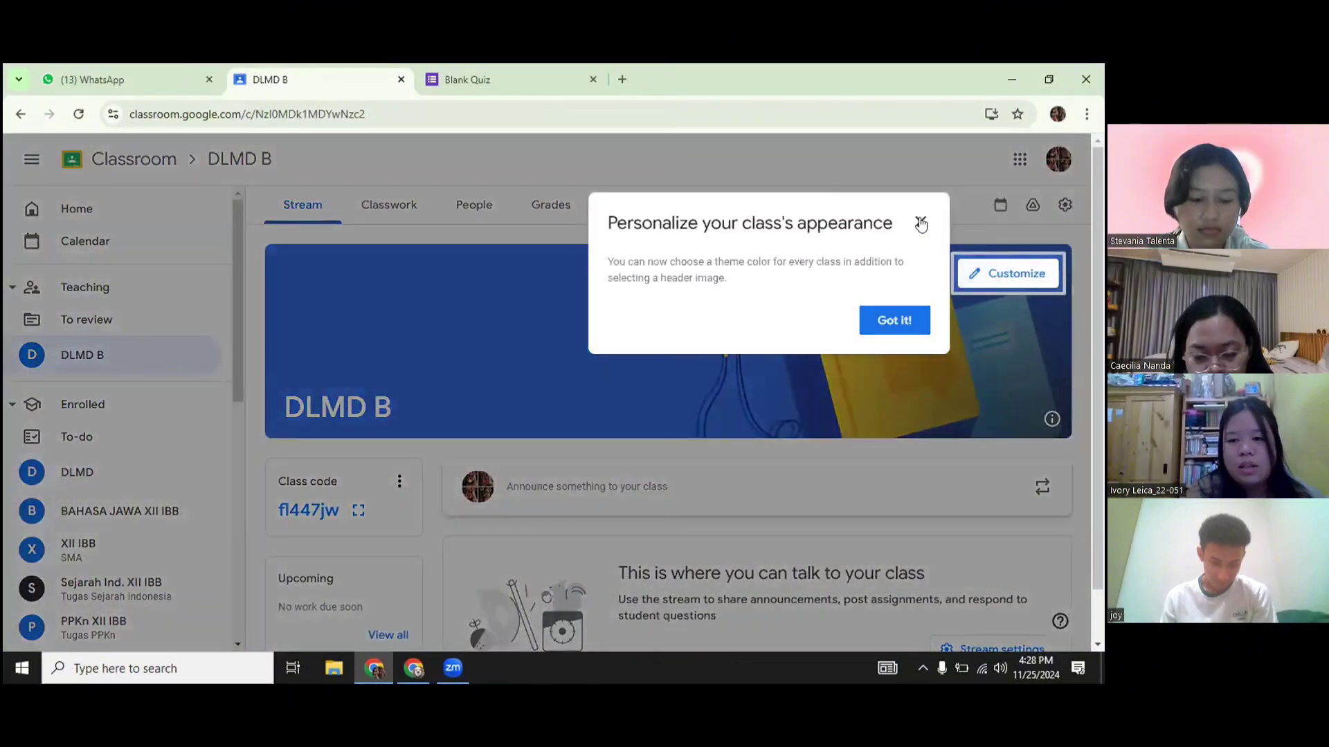
Restore the first archived DLMD B class from Archived classes and open it
click(921, 223)
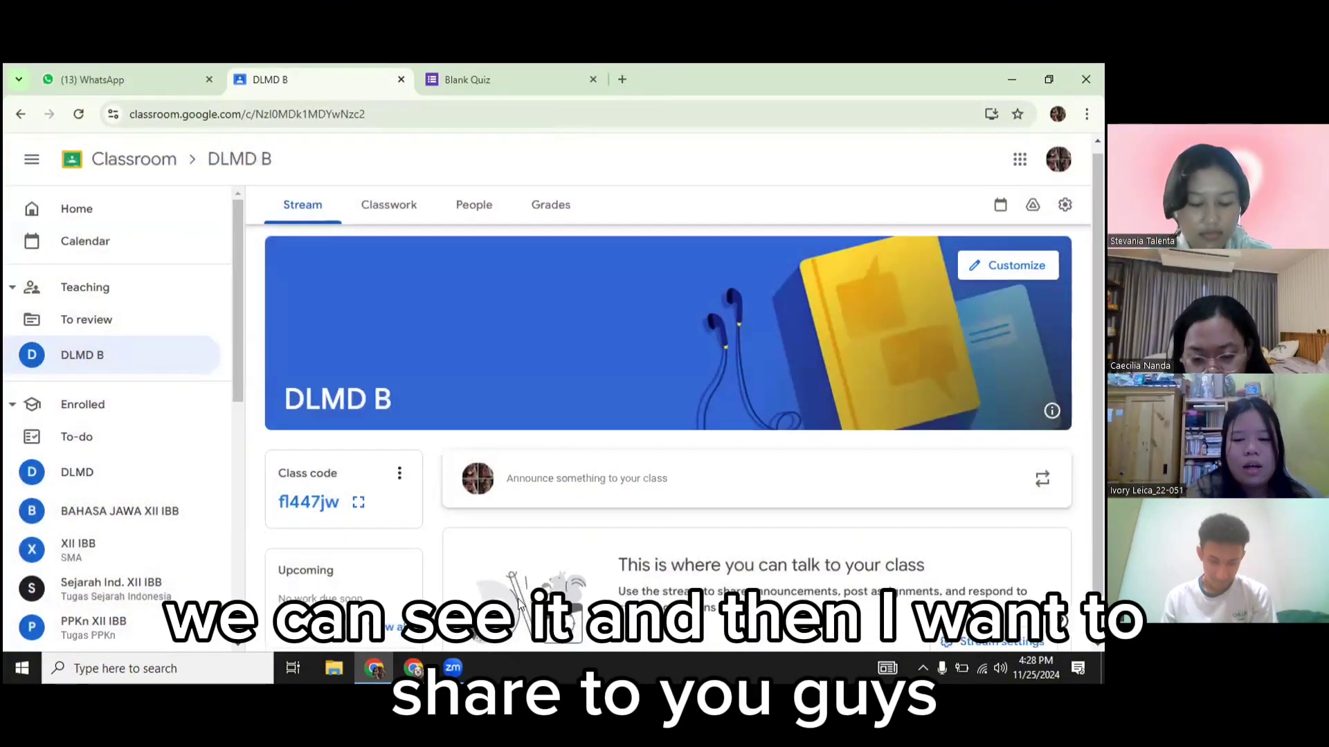
scroll(519, 604, down, 1)
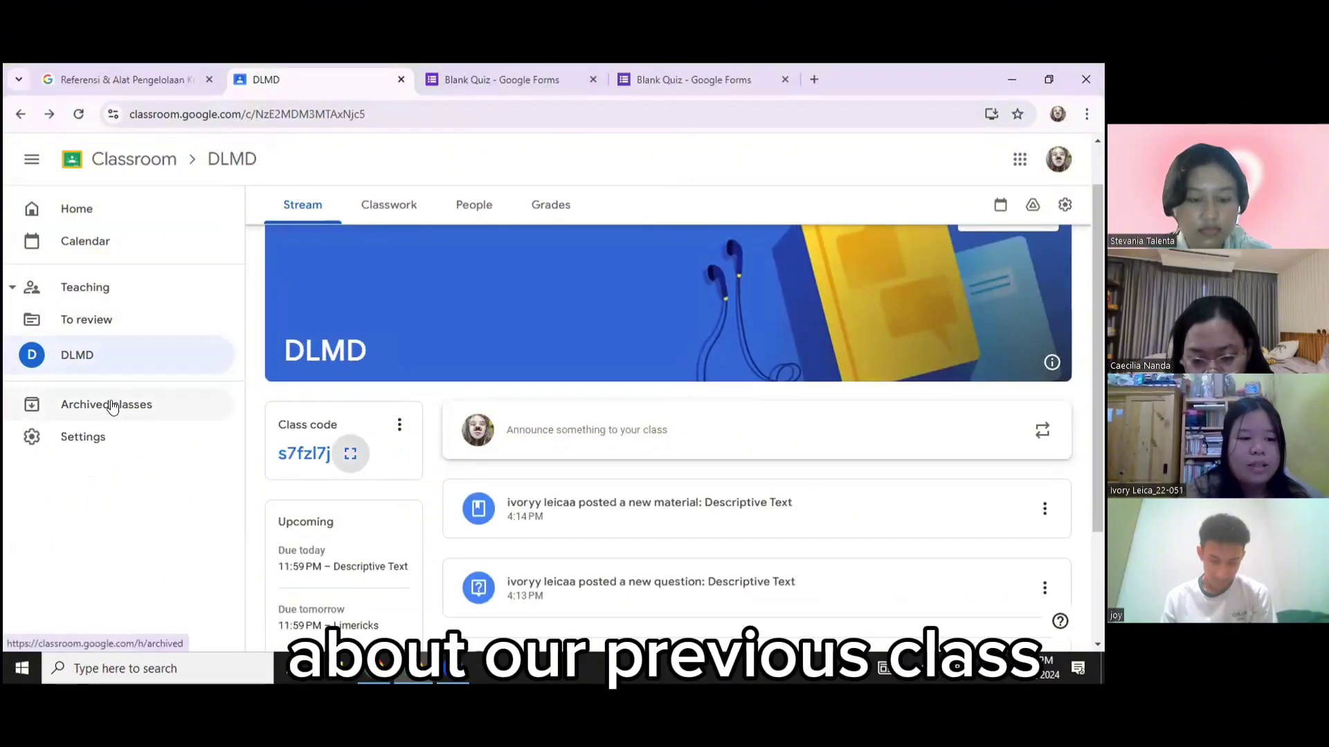
click(114, 405)
click(479, 231)
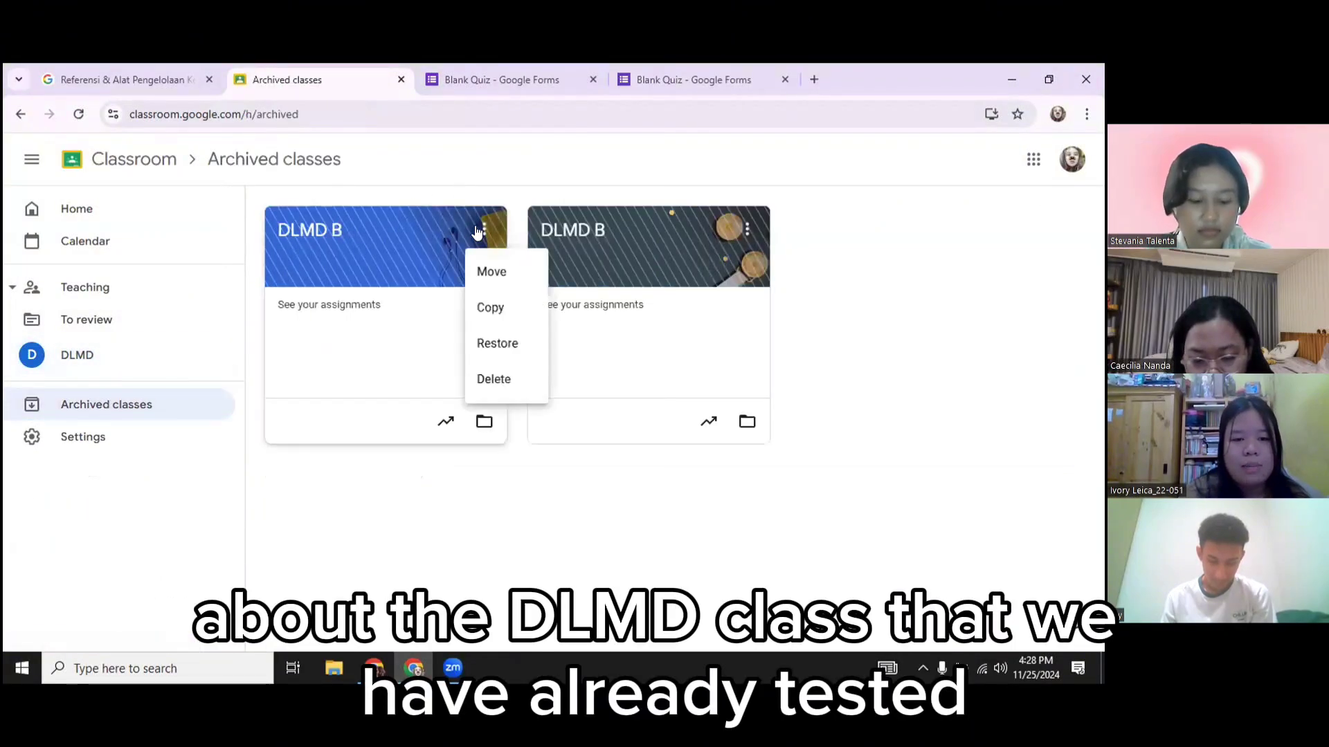
click(495, 353)
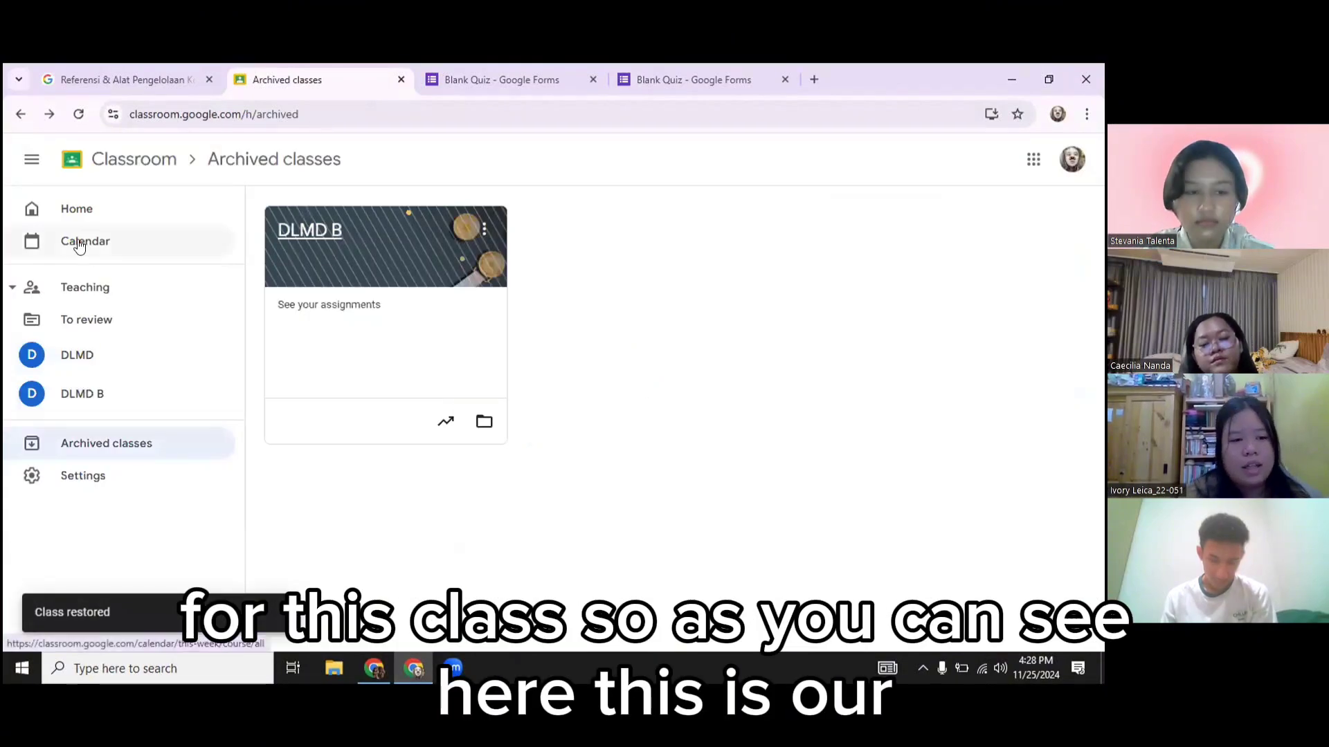
click(159, 389)
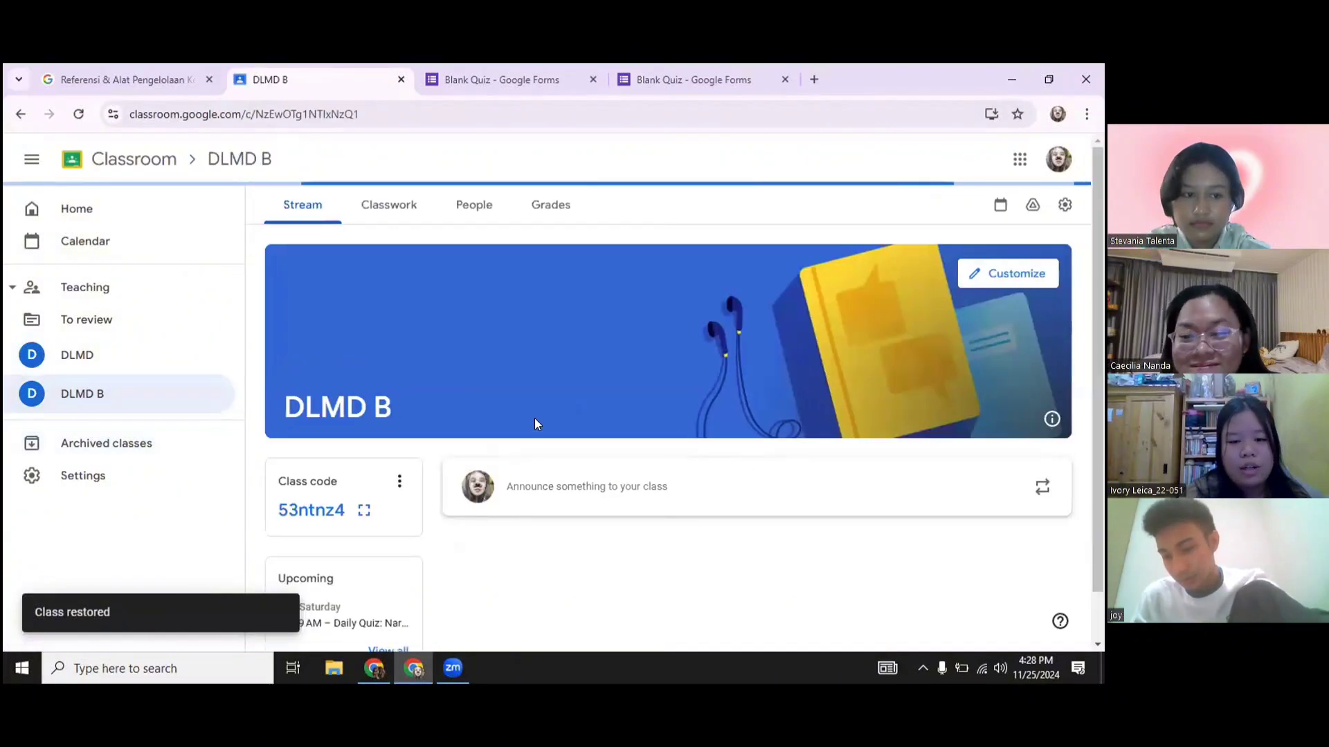
Browse the topics listed on DLMD B's Classwork page
scroll(830, 475, down, 5)
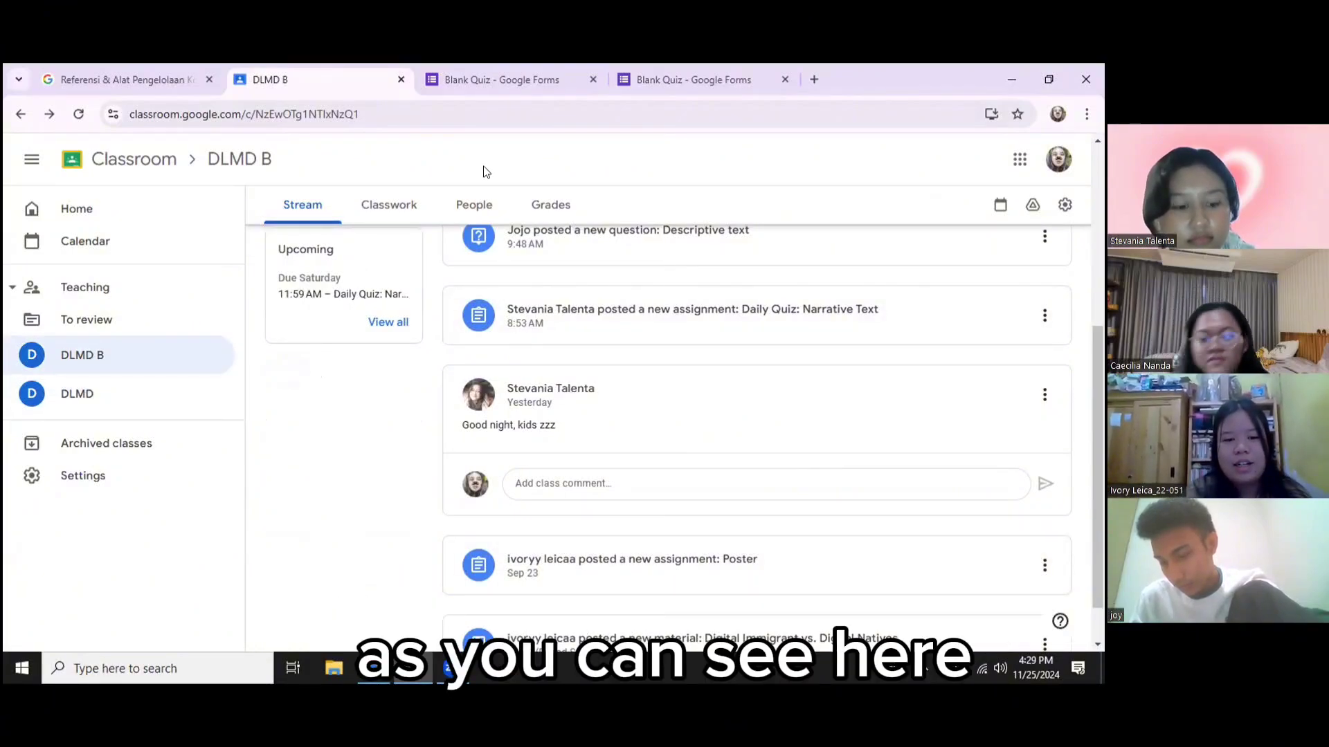
click(387, 206)
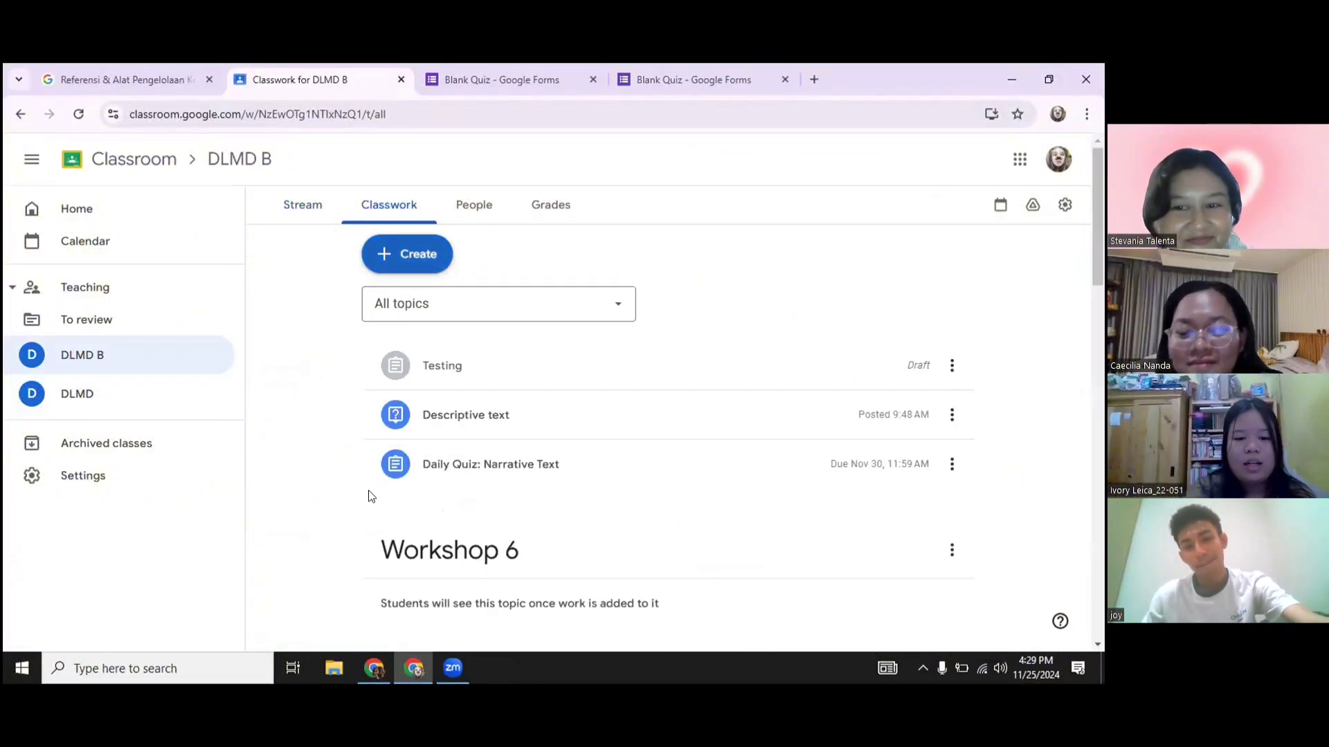
scroll(368, 490, down, 3)
scroll(505, 460, up, 1)
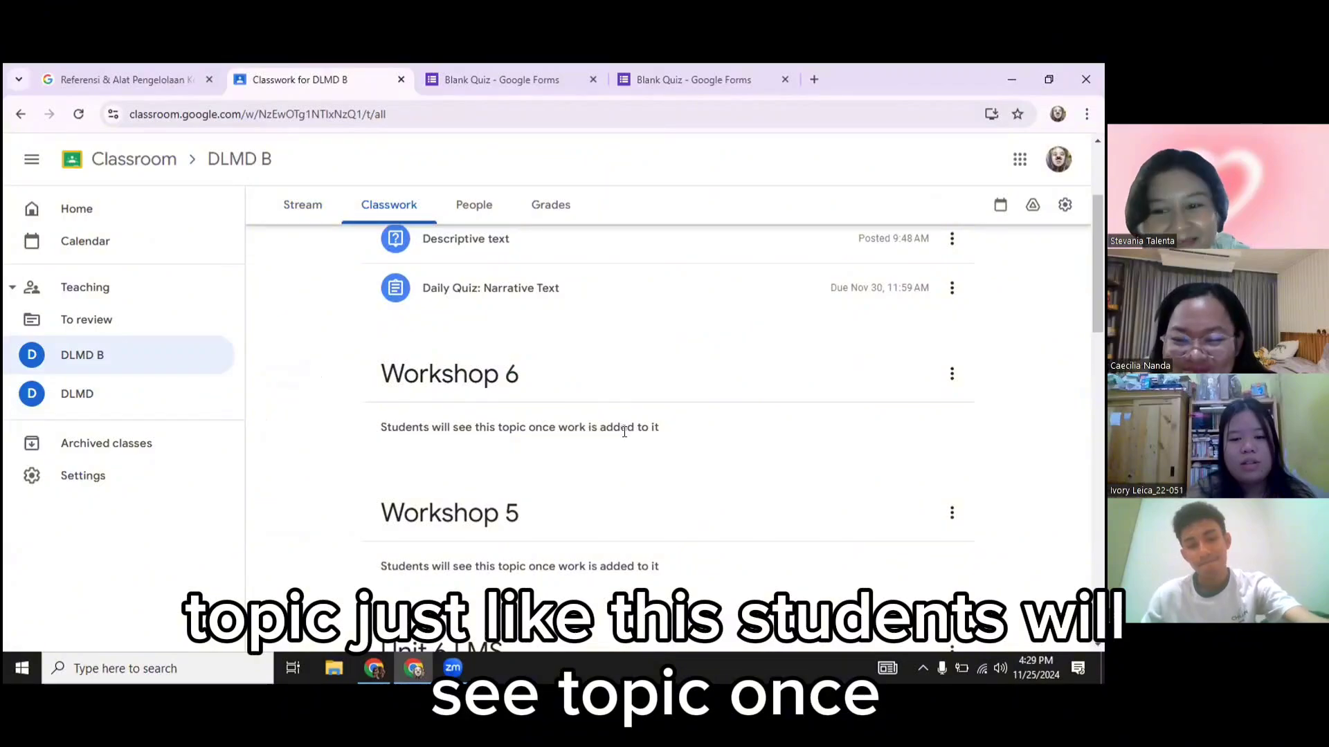
scroll(542, 512, down, 5)
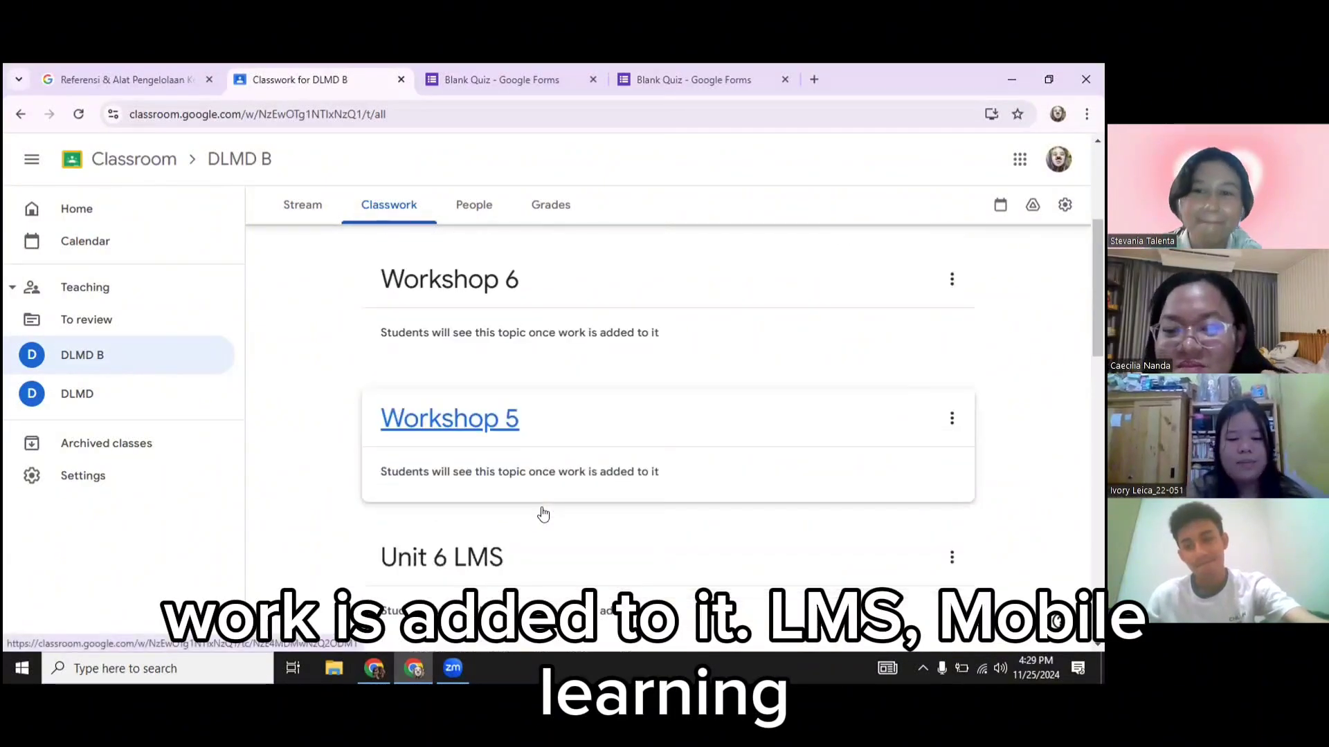
scroll(542, 512, down, 3)
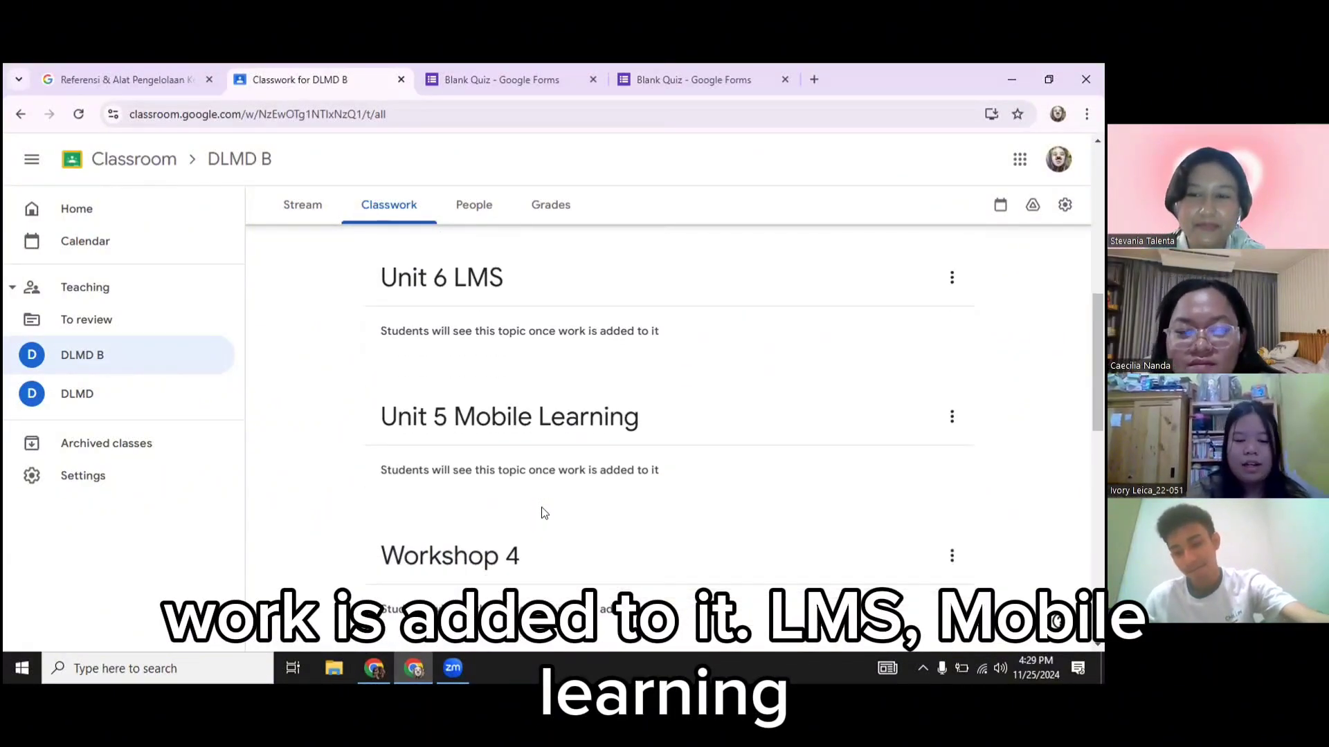
scroll(542, 512, down, 2)
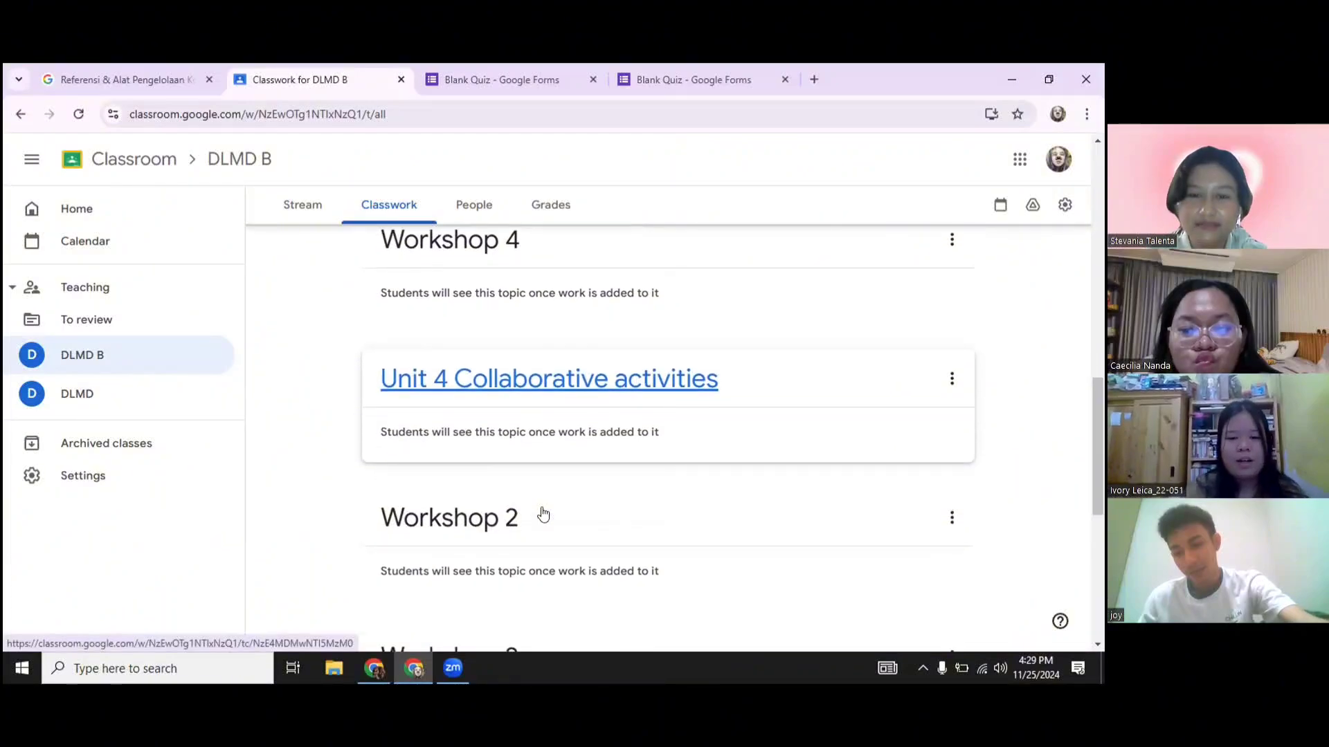
scroll(543, 513, down, 3)
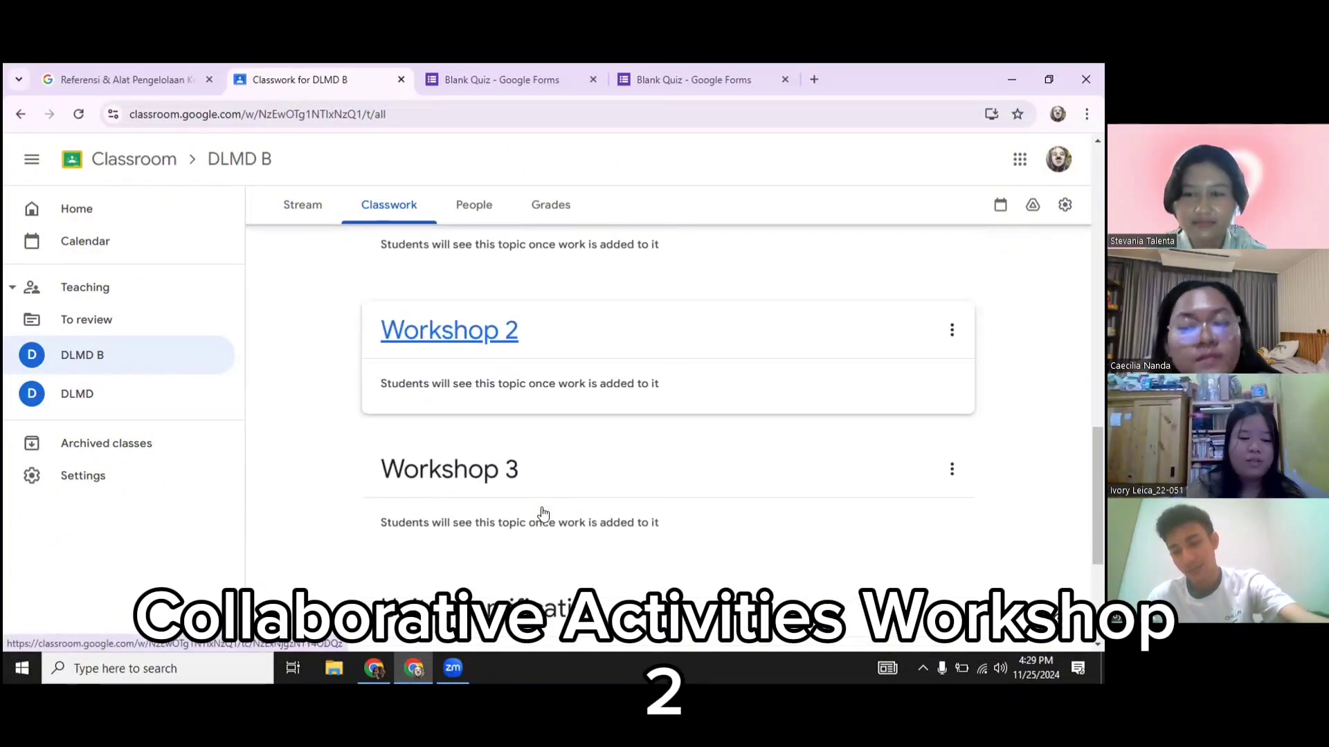
scroll(542, 512, down, 1)
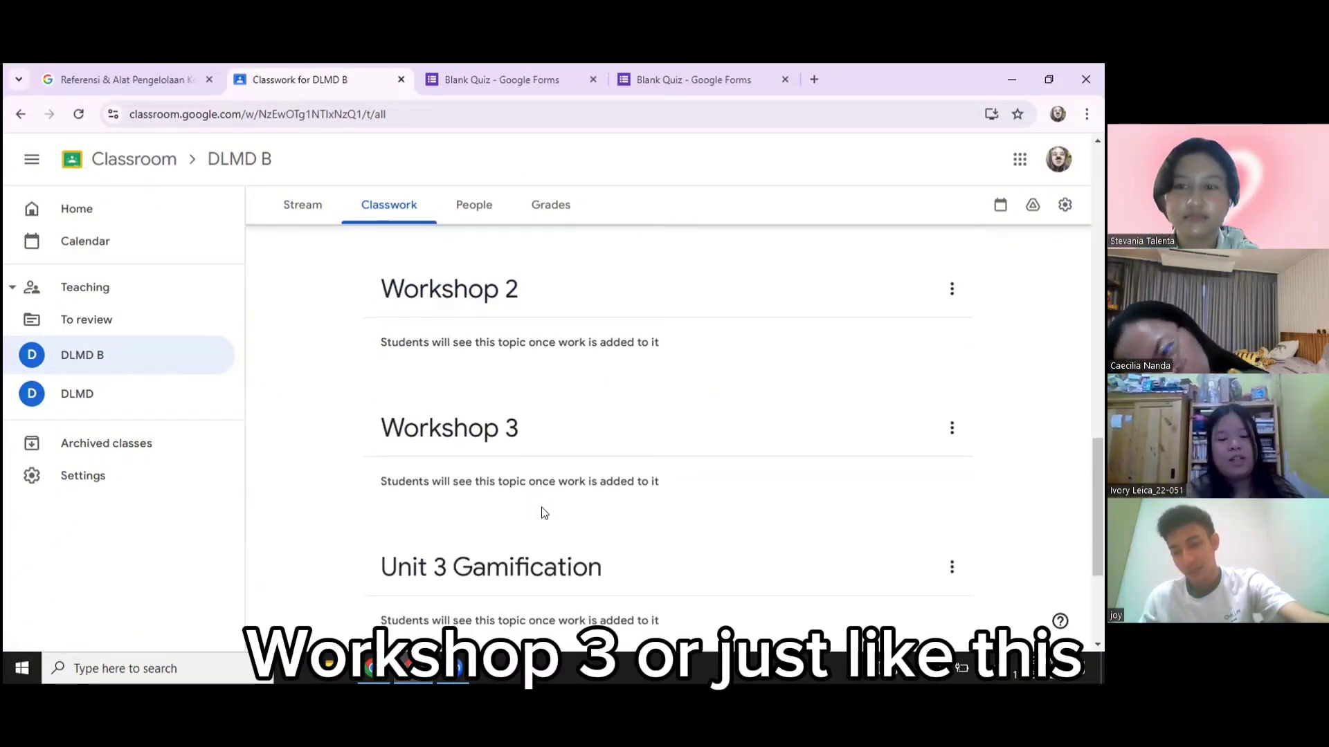
scroll(543, 512, down, 1)
scroll(543, 513, down, 2)
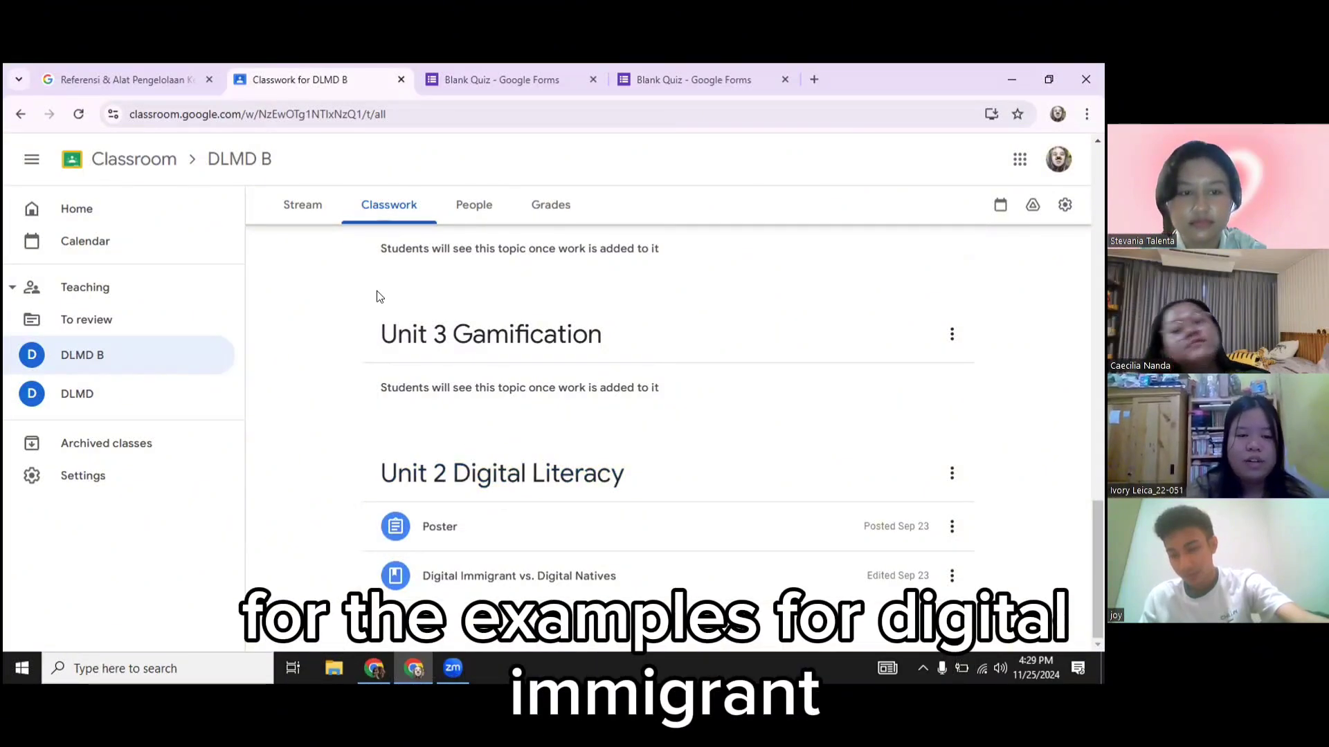
Expand the Digital Immigrant vs. Digital Natives material, then return to DLMD B's stream
click(490, 576)
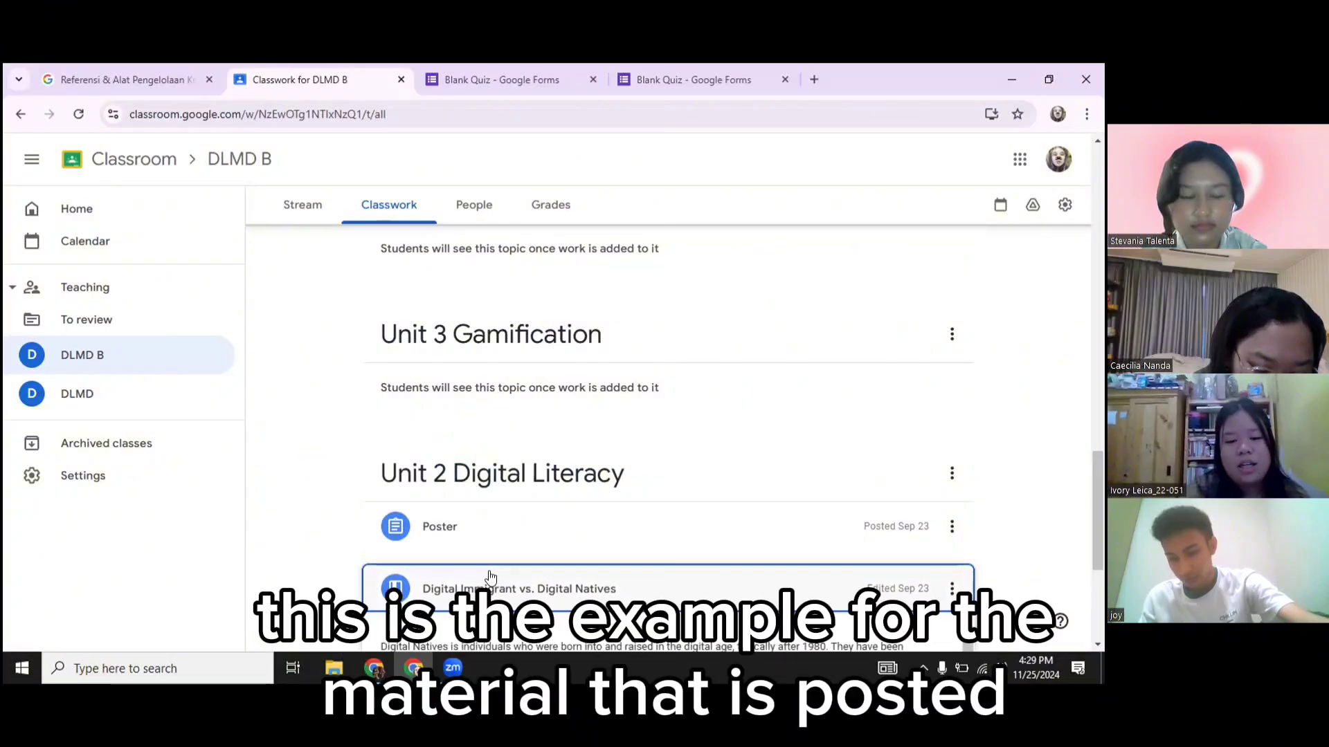
click(303, 206)
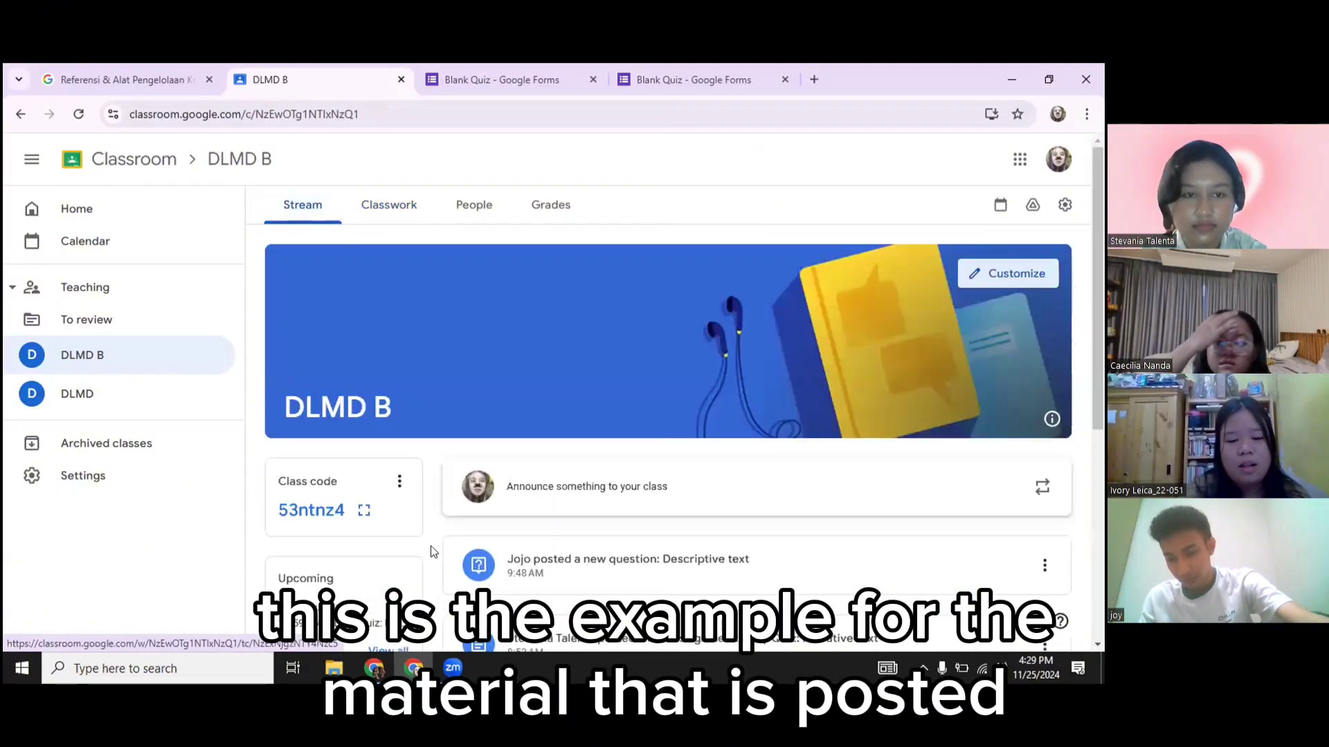
scroll(498, 426, down, 5)
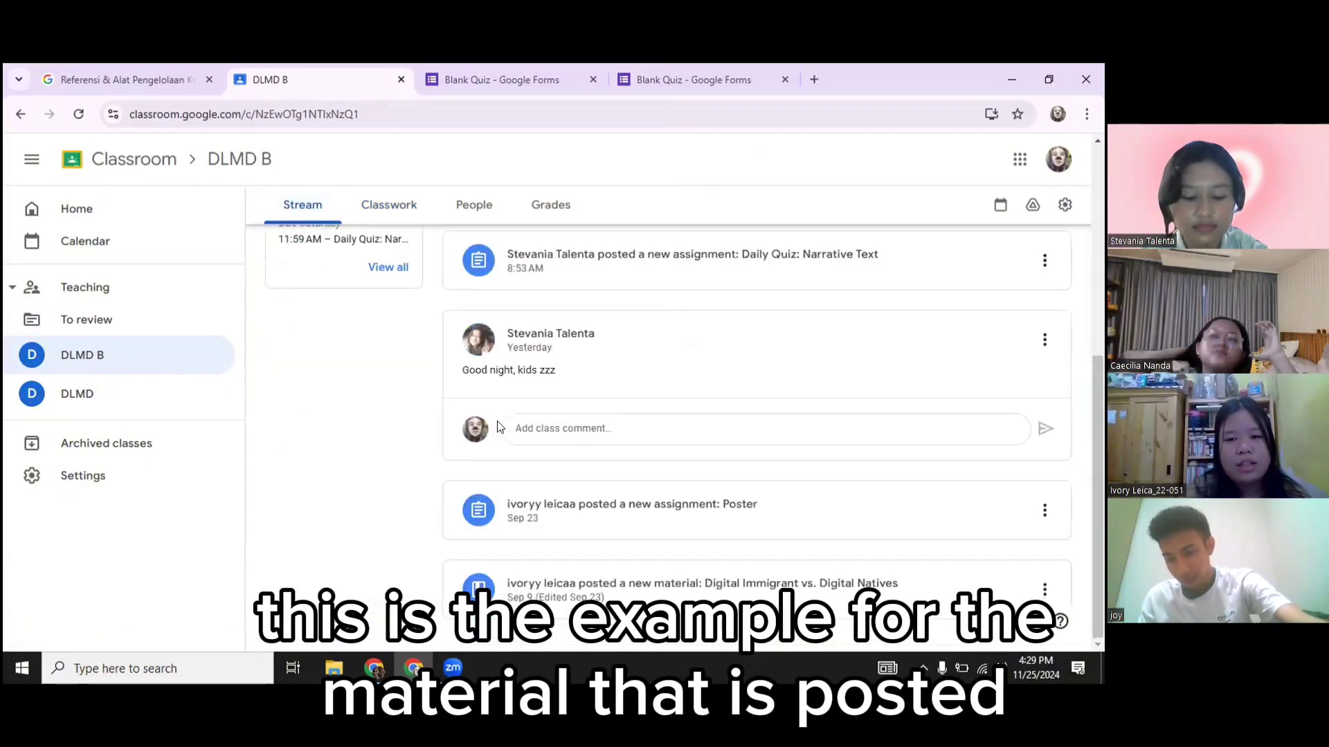
In the other account's window, open DLMD B from the Classroom home page
click(373, 668)
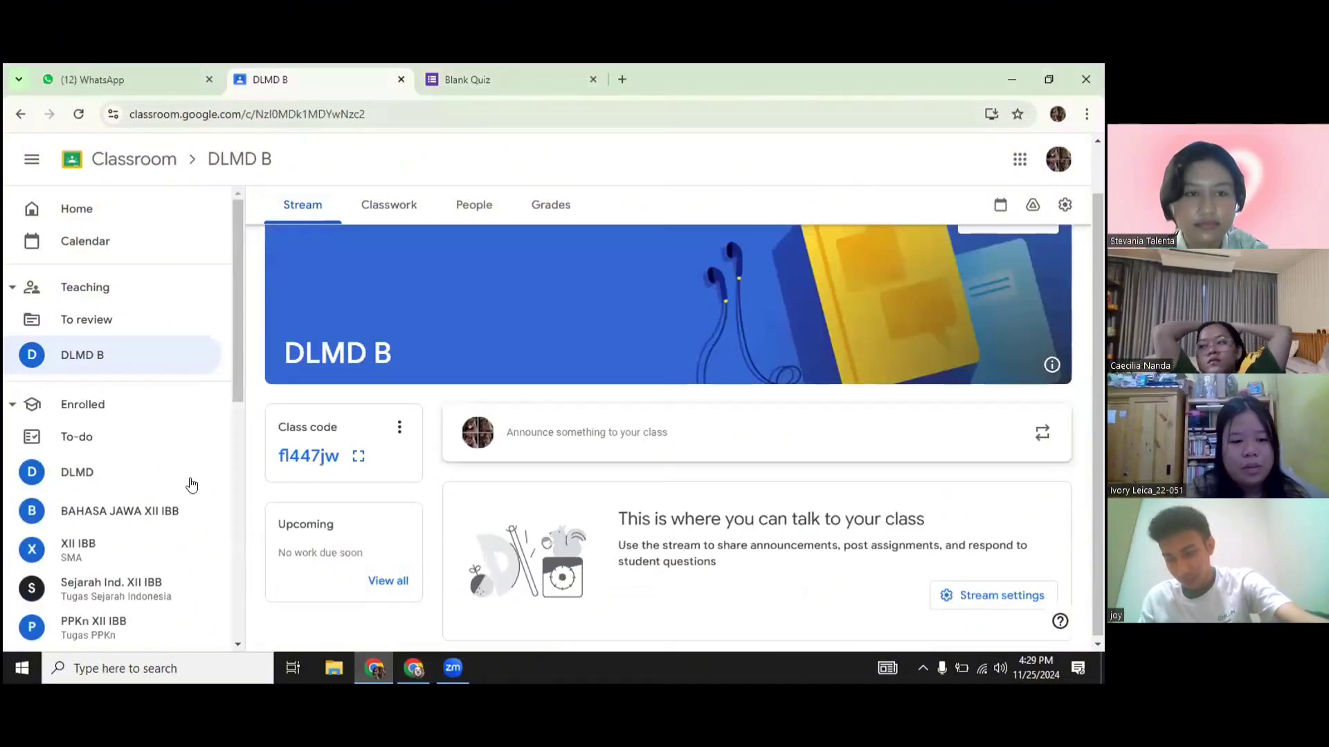
click(130, 208)
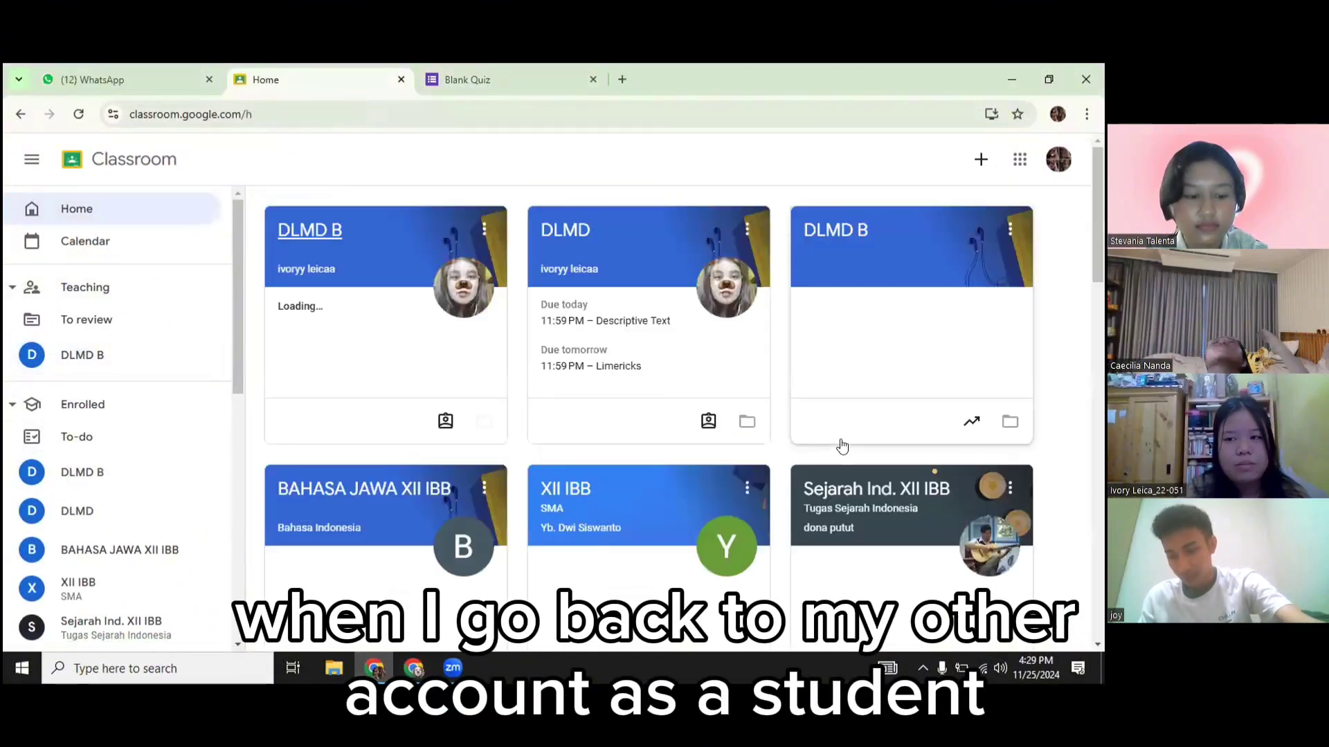
click(326, 224)
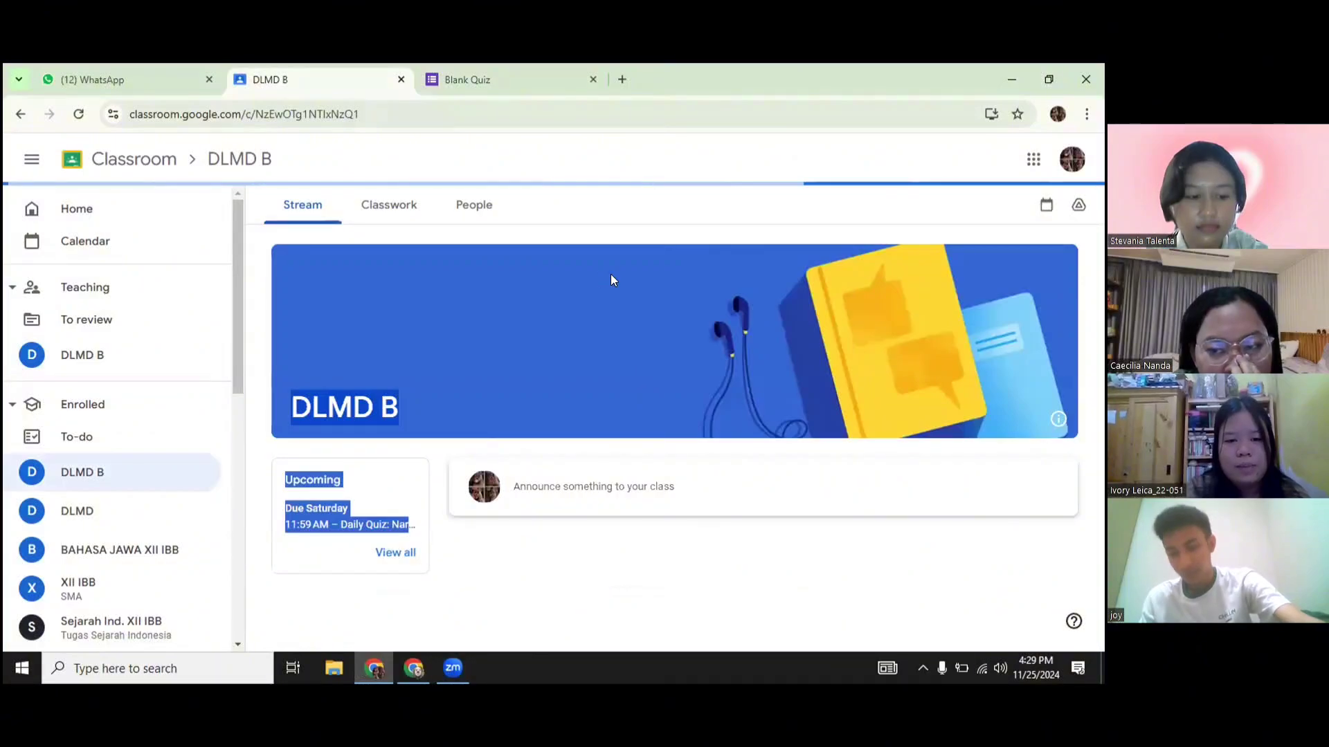
Open the Digital Immigrant vs. Digital Natives material and review its examples and attached PDF
scroll(610, 280, down, 5)
click(658, 594)
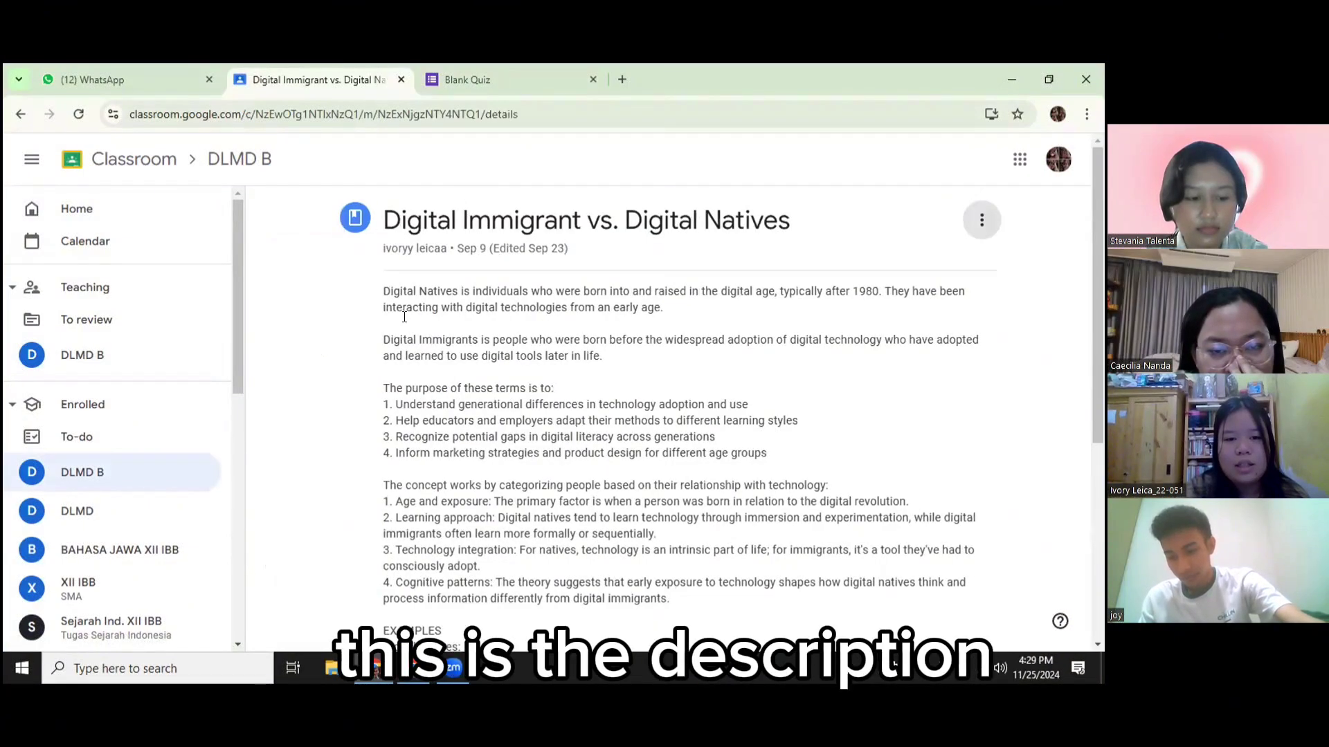
scroll(537, 336, down, 5)
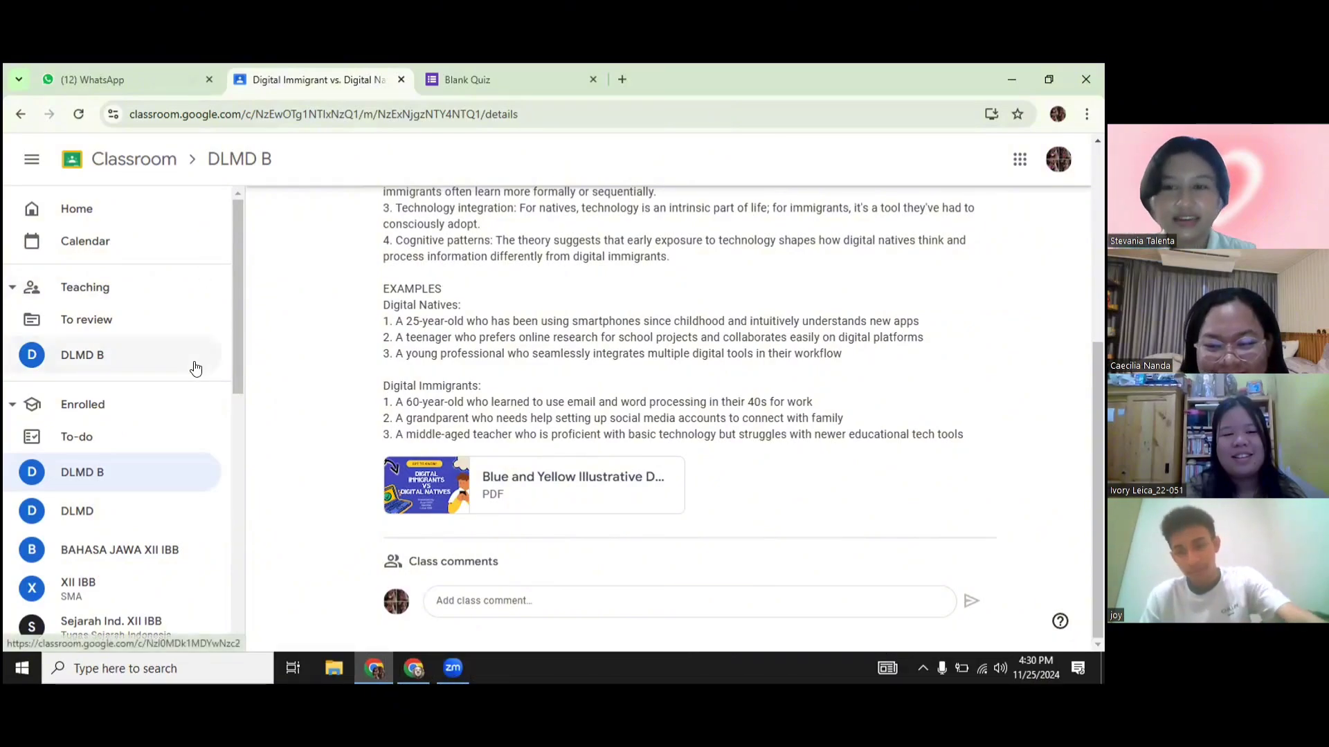
scroll(289, 346, up, 5)
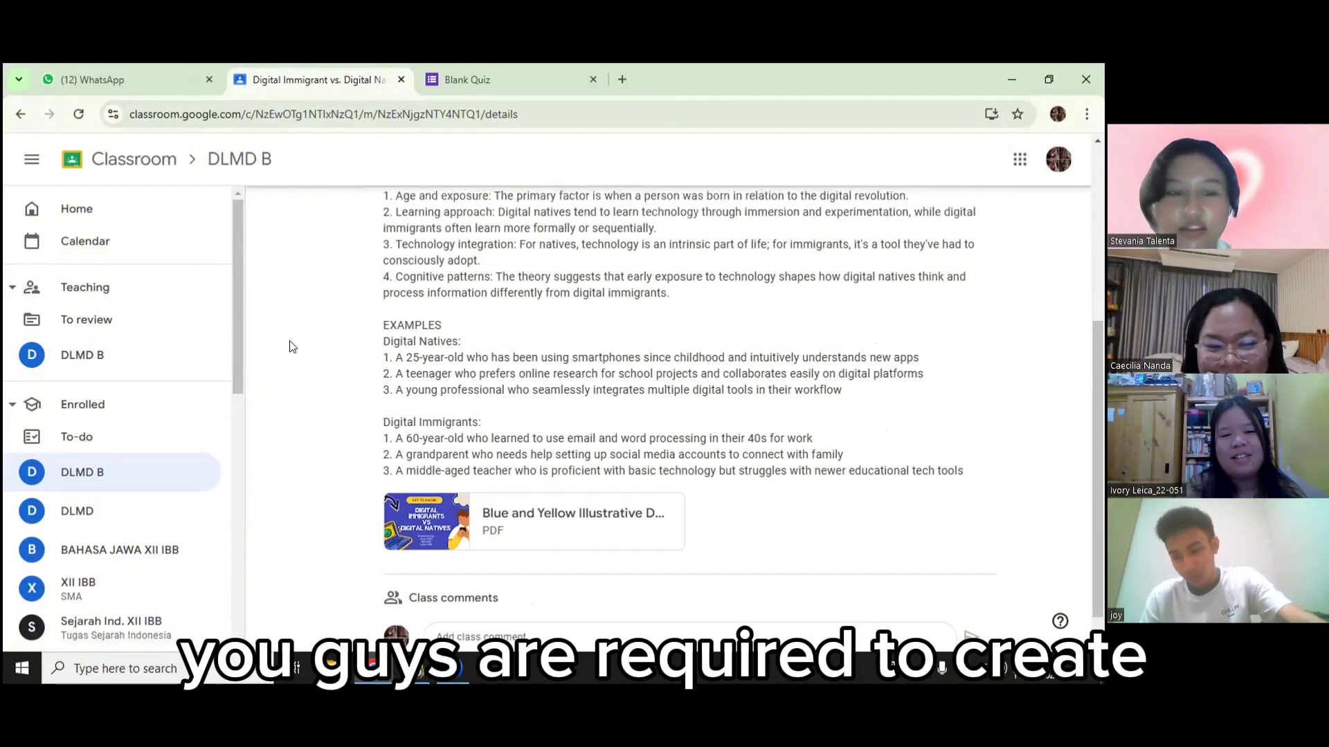